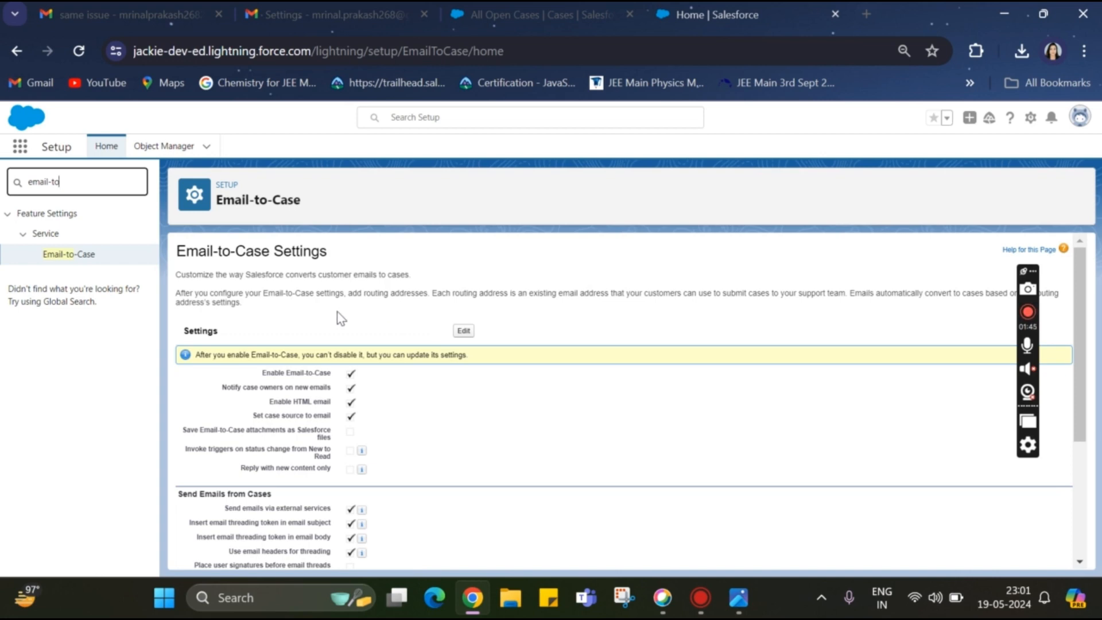
Review the Email-to-Case settings, including whether Email-to-Case, the case email options and the on-demand service are enabled
{"action": "scroll", "coordinate": [340, 317], "scroll_direction": "down", "scroll_amount": 1}
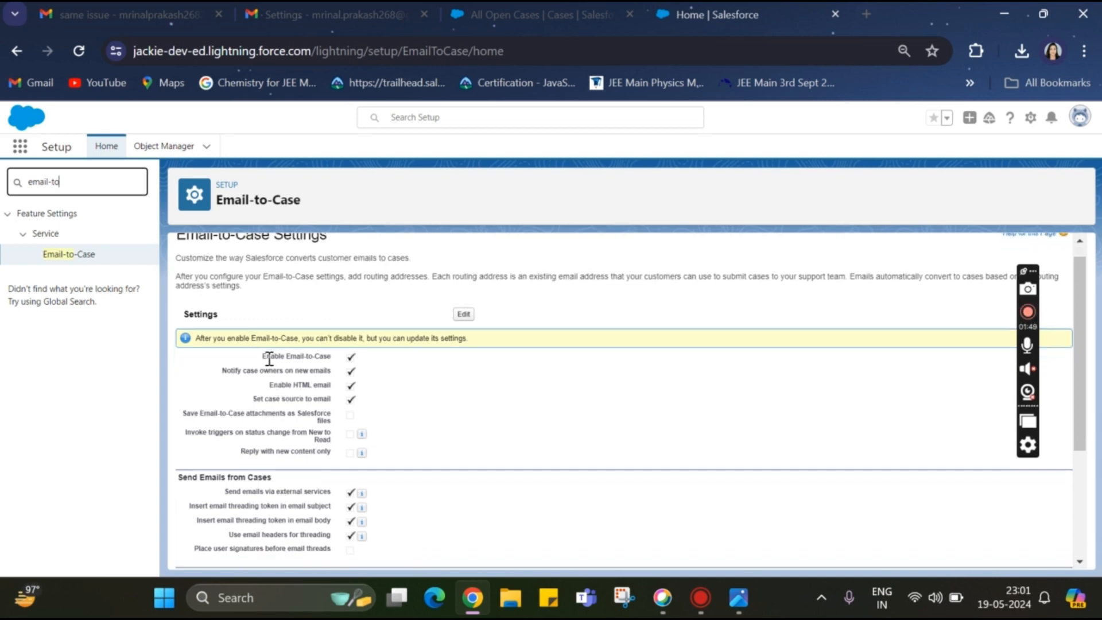
{"action": "left_click_drag", "start_coordinate": [263, 357], "coordinate": [338, 361]}
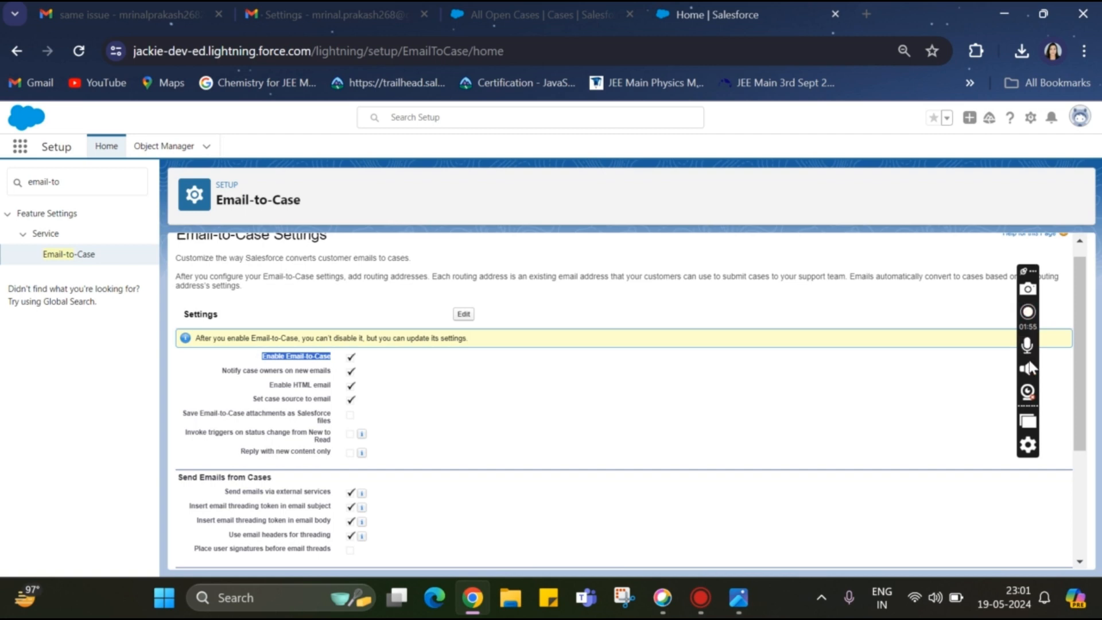
{"action": "left_click", "coordinate": [1027, 312]}
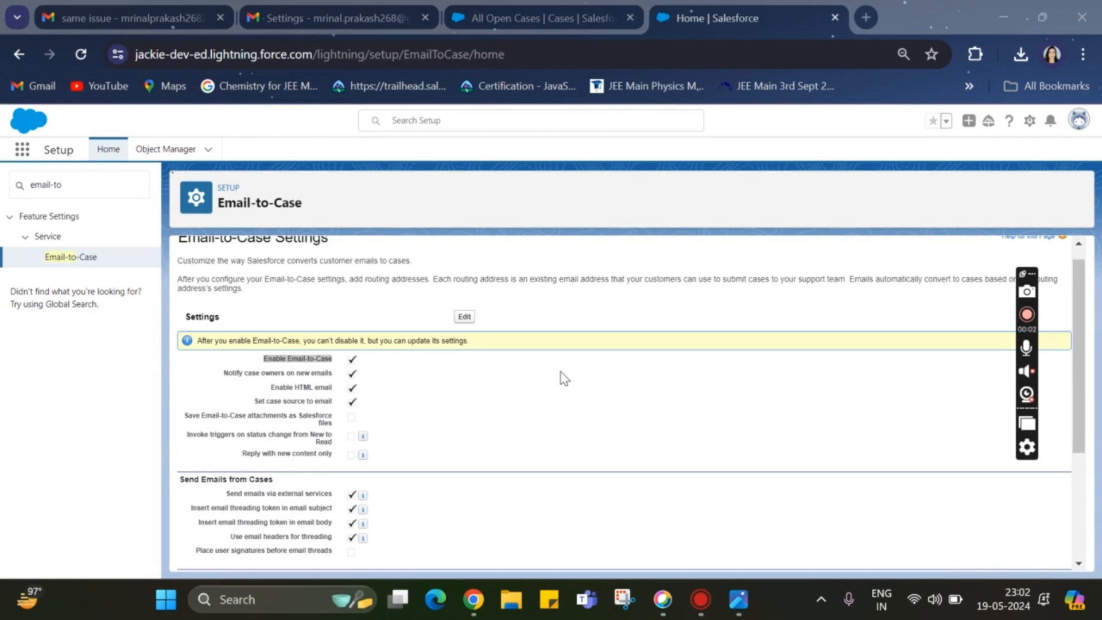
{"action": "left_click", "coordinate": [266, 365]}
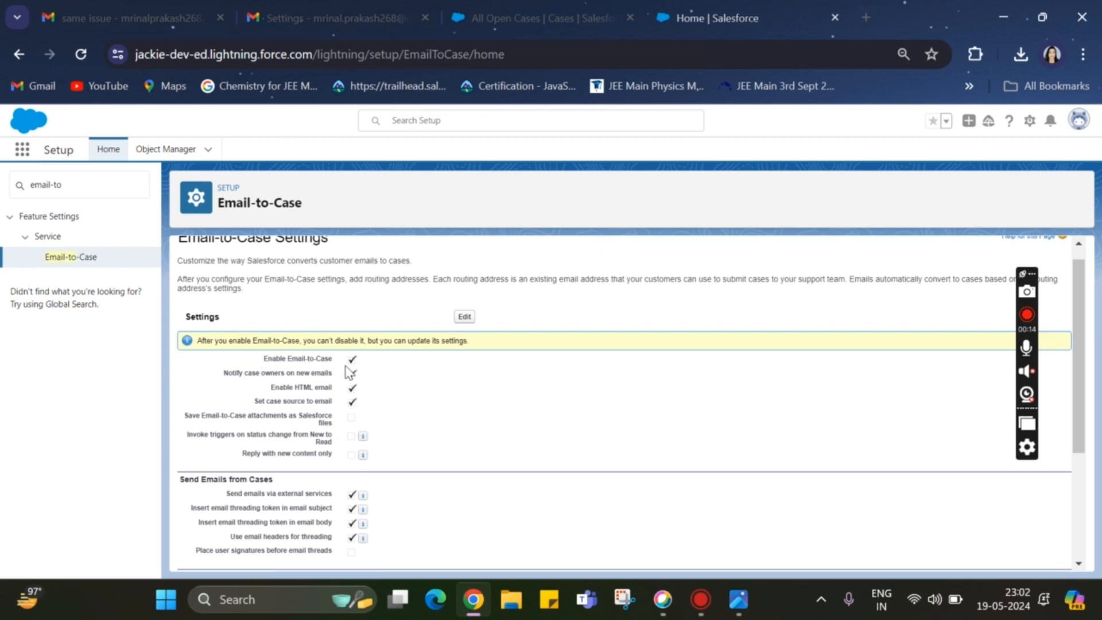
{"action": "scroll", "coordinate": [347, 373], "scroll_direction": "down", "scroll_amount": 1}
{"action": "scroll", "coordinate": [349, 371], "scroll_direction": "down", "scroll_amount": 1}
{"action": "scroll", "coordinate": [349, 370], "scroll_direction": "up", "scroll_amount": 1}
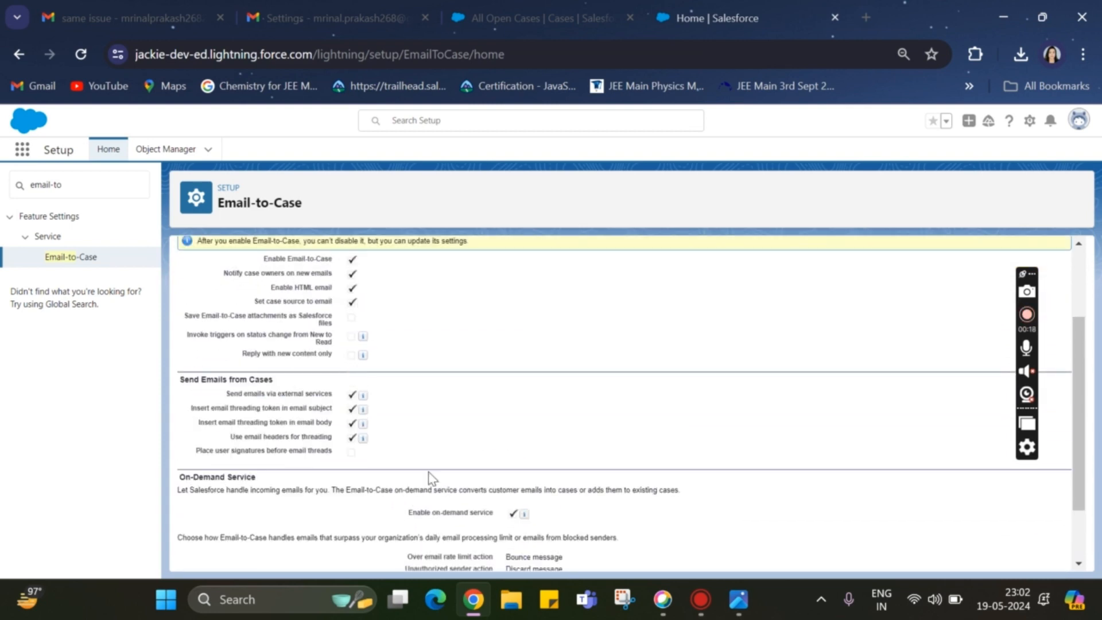
{"action": "scroll", "coordinate": [430, 476], "scroll_direction": "down", "scroll_amount": 1}
{"action": "left_click_drag", "start_coordinate": [407, 434], "coordinate": [446, 438]}
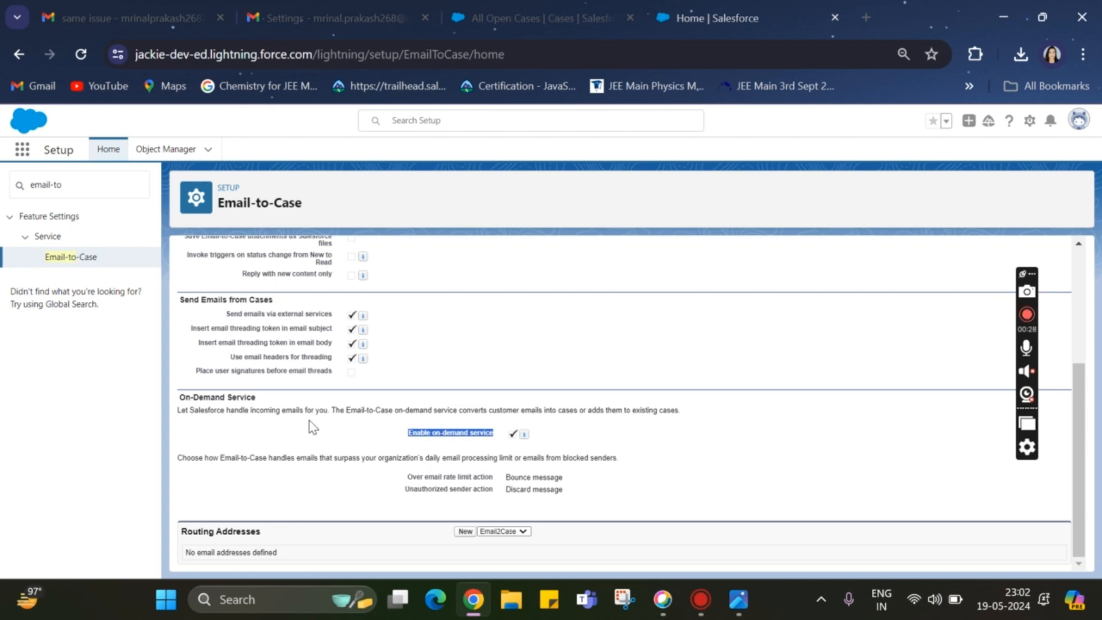
{"action": "left_click", "coordinate": [449, 413]}
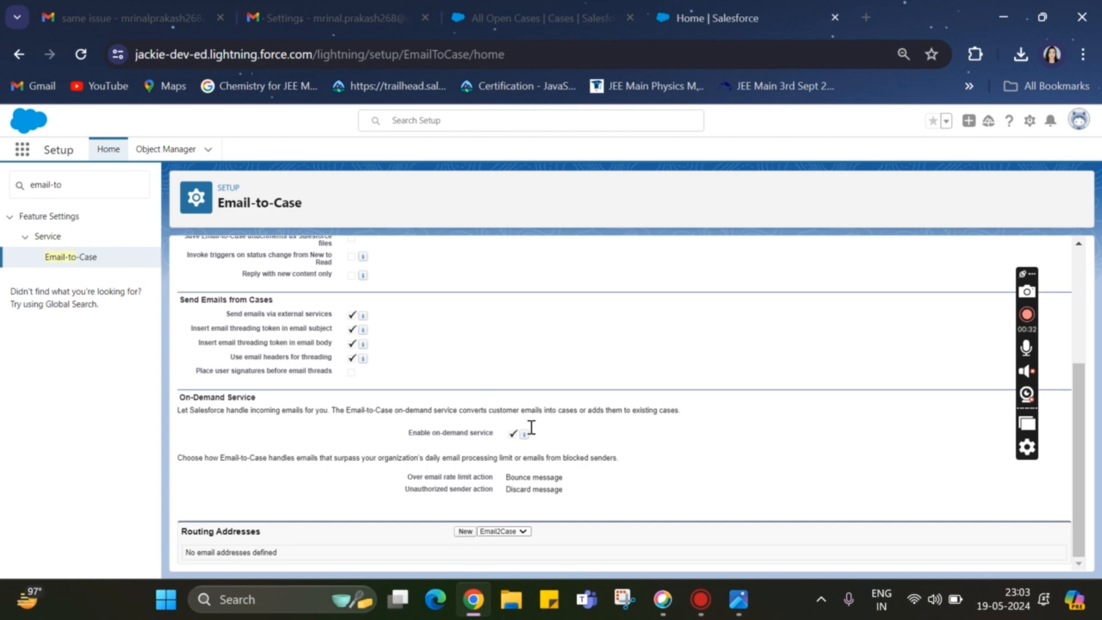
{"action": "scroll", "coordinate": [533, 460], "scroll_direction": "up", "scroll_amount": 3}
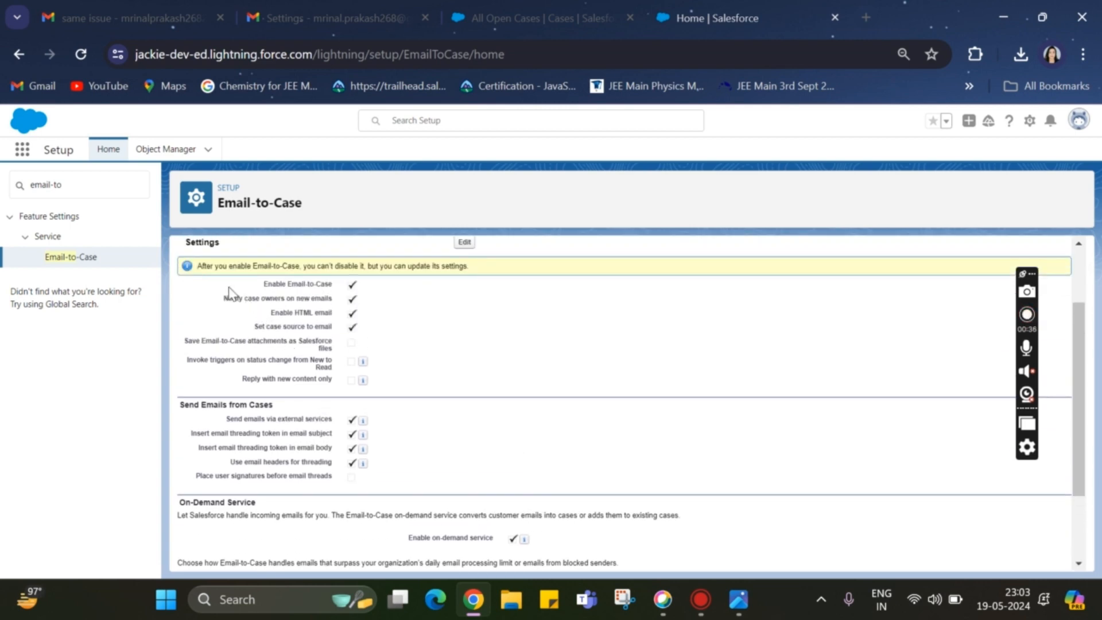
Start a new Email2Case routing address named MyFirstEmailtoCase and fill in the Gmail support address as its email address
{"action": "scroll", "coordinate": [419, 403], "scroll_direction": "down", "scroll_amount": 3}
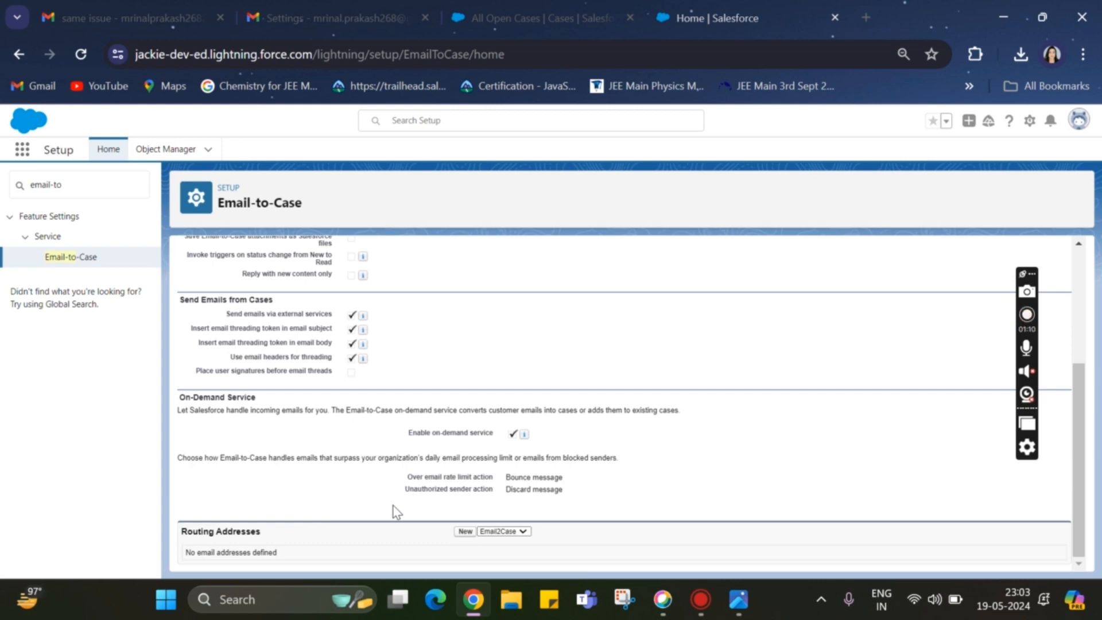
{"action": "left_click", "coordinate": [465, 533]}
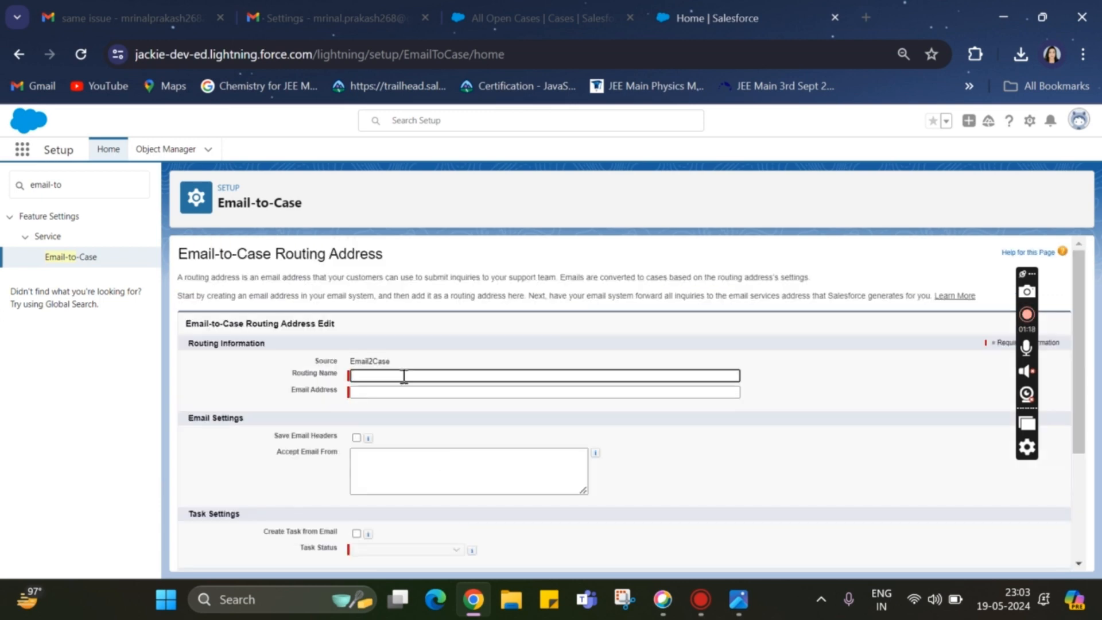
{"action": "left_click", "coordinate": [376, 376]}
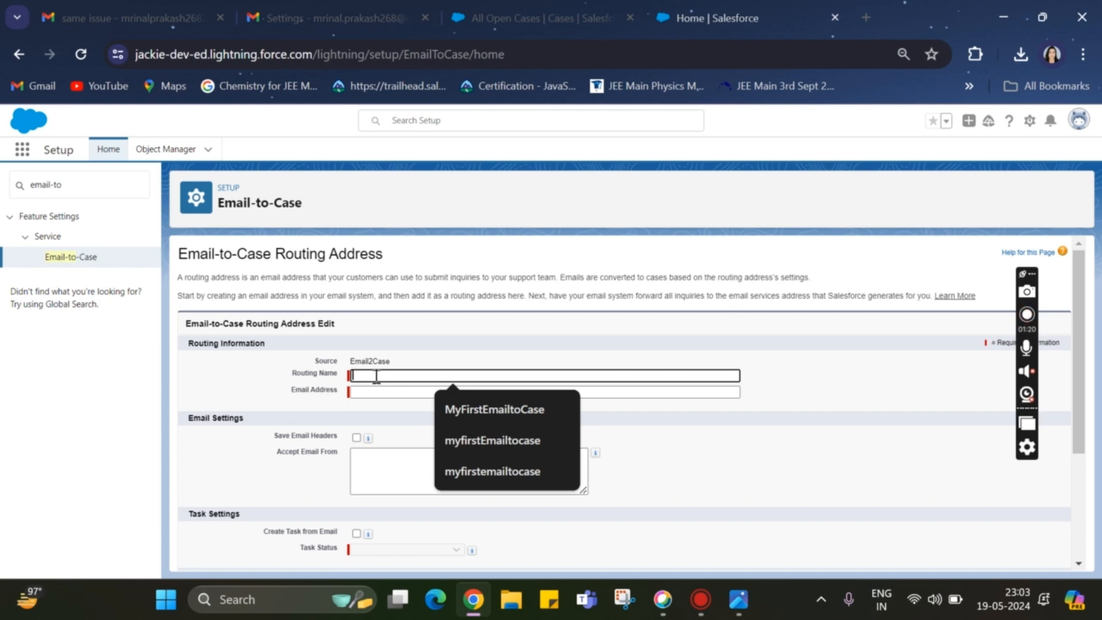
{"action": "left_click", "coordinate": [494, 409]}
{"action": "left_click", "coordinate": [375, 390]}
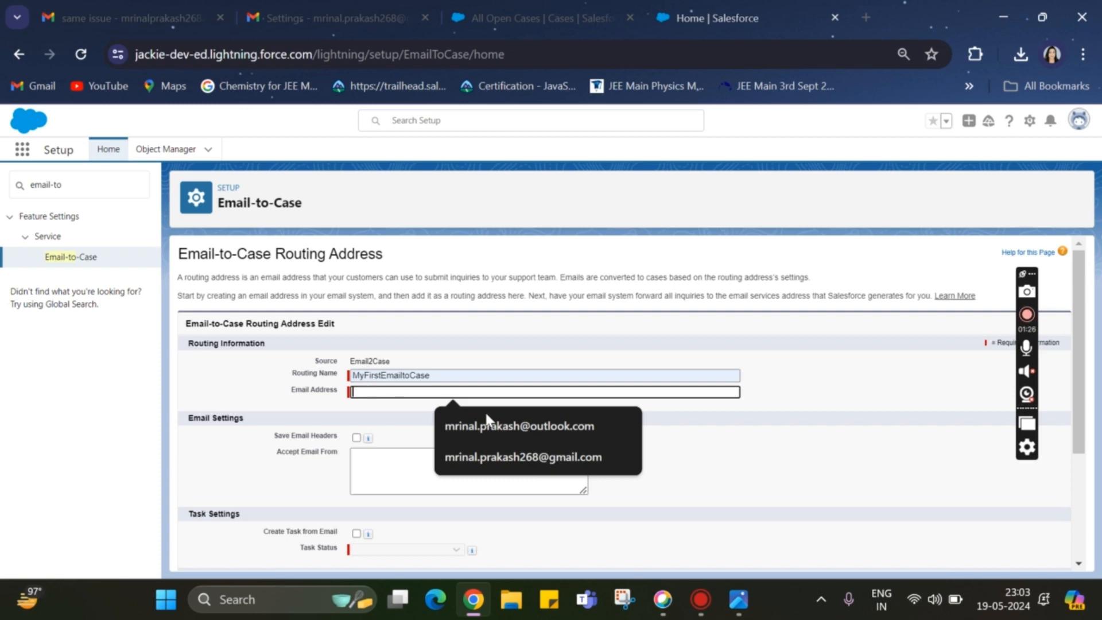
{"action": "left_click", "coordinate": [503, 457]}
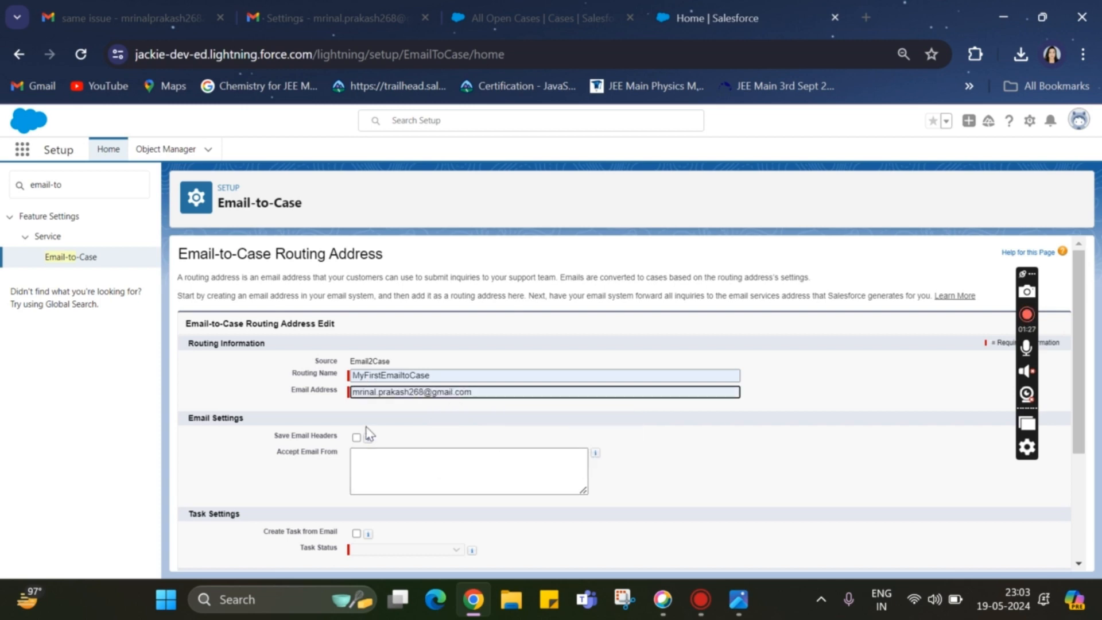
Turn on Save Email Headers for the routing address, leaving Accept Email From and the task settings empty
{"action": "scroll", "coordinate": [366, 433], "scroll_direction": "down", "scroll_amount": 2}
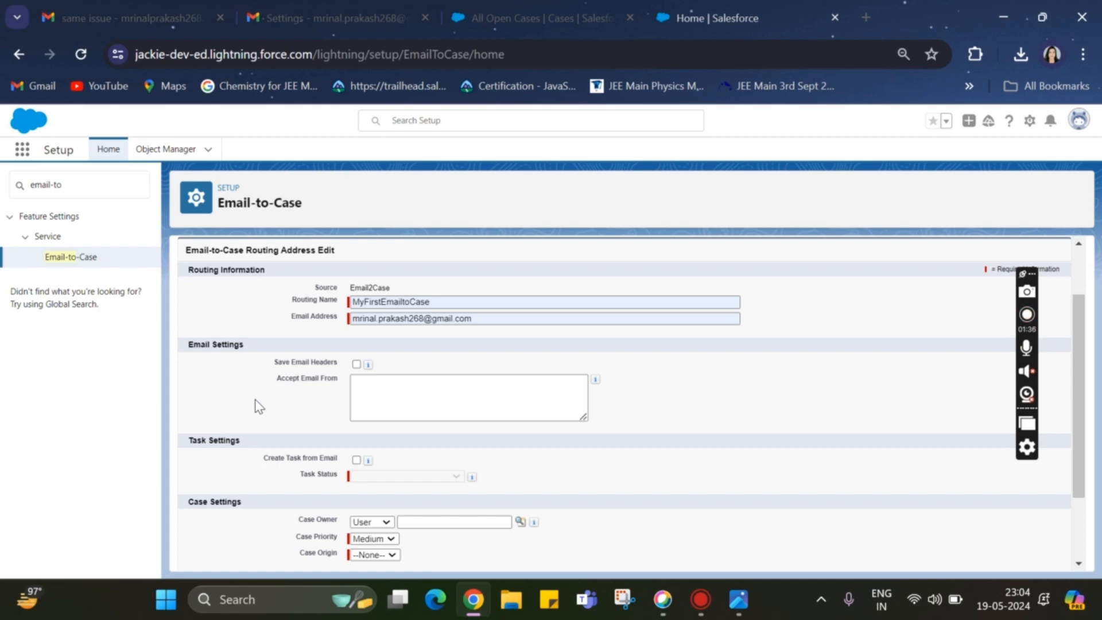
{"action": "left_click", "coordinate": [356, 364]}
{"action": "left_click_drag", "start_coordinate": [265, 381], "coordinate": [337, 392]}
{"action": "left_click", "coordinate": [384, 394]}
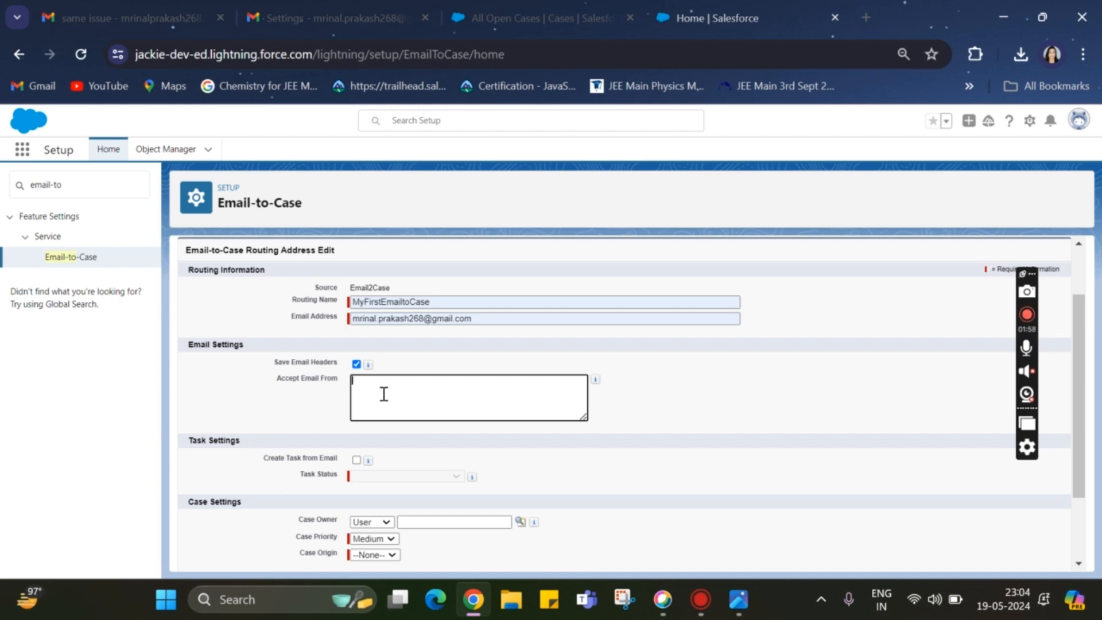
{"action": "scroll", "coordinate": [381, 390], "scroll_direction": "down", "scroll_amount": 2}
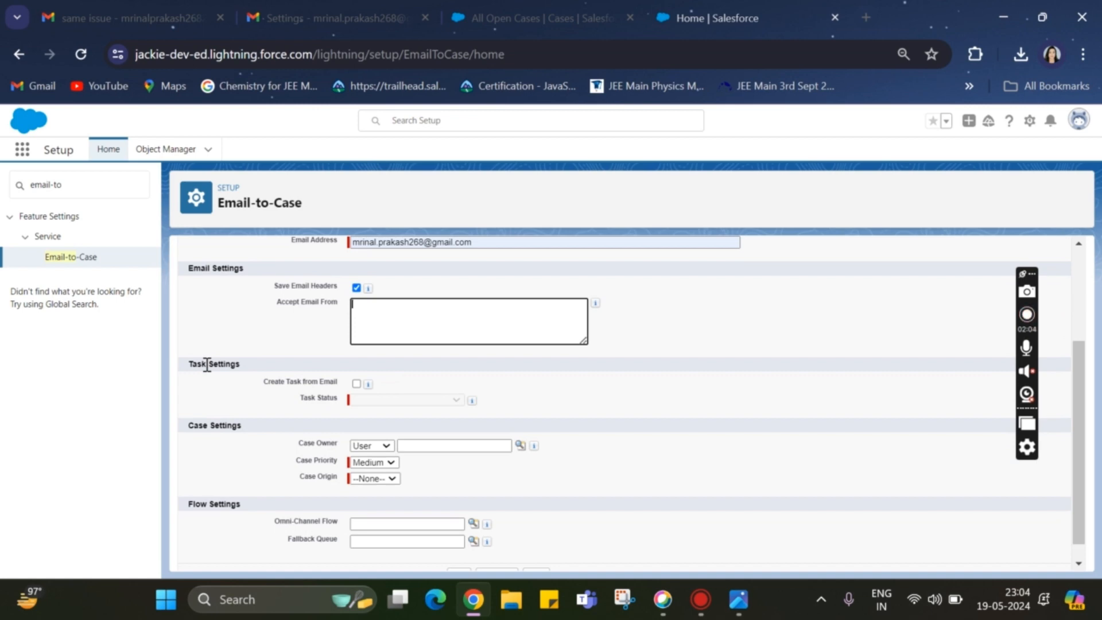
{"action": "left_click_drag", "start_coordinate": [299, 398], "coordinate": [354, 403]}
{"action": "left_click", "coordinate": [239, 392]}
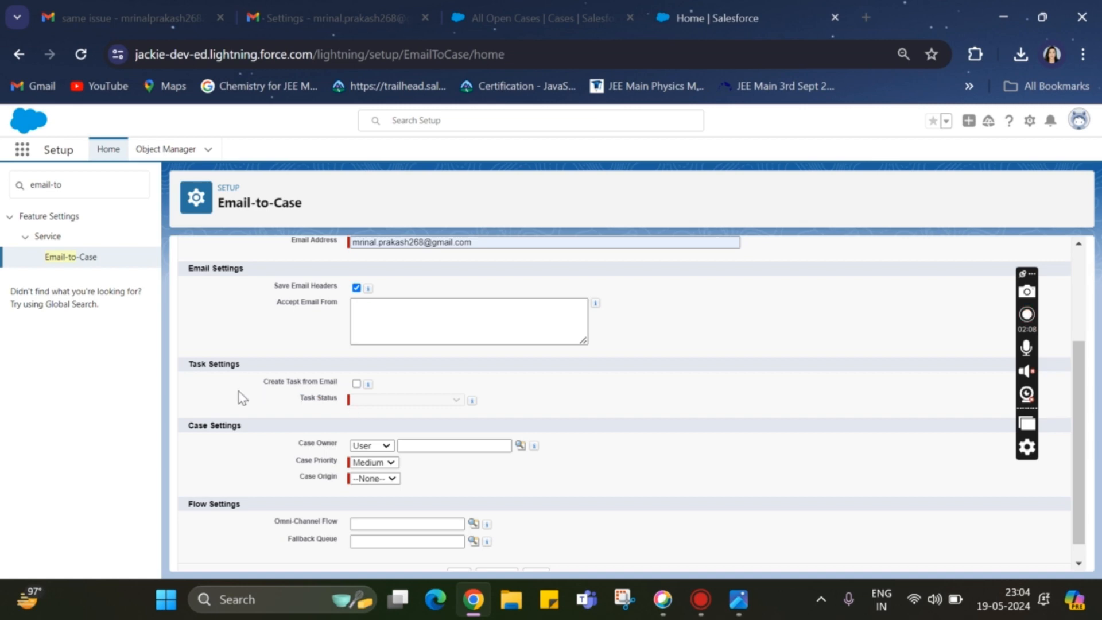
{"action": "scroll", "coordinate": [239, 392], "scroll_direction": "down", "scroll_amount": 1}
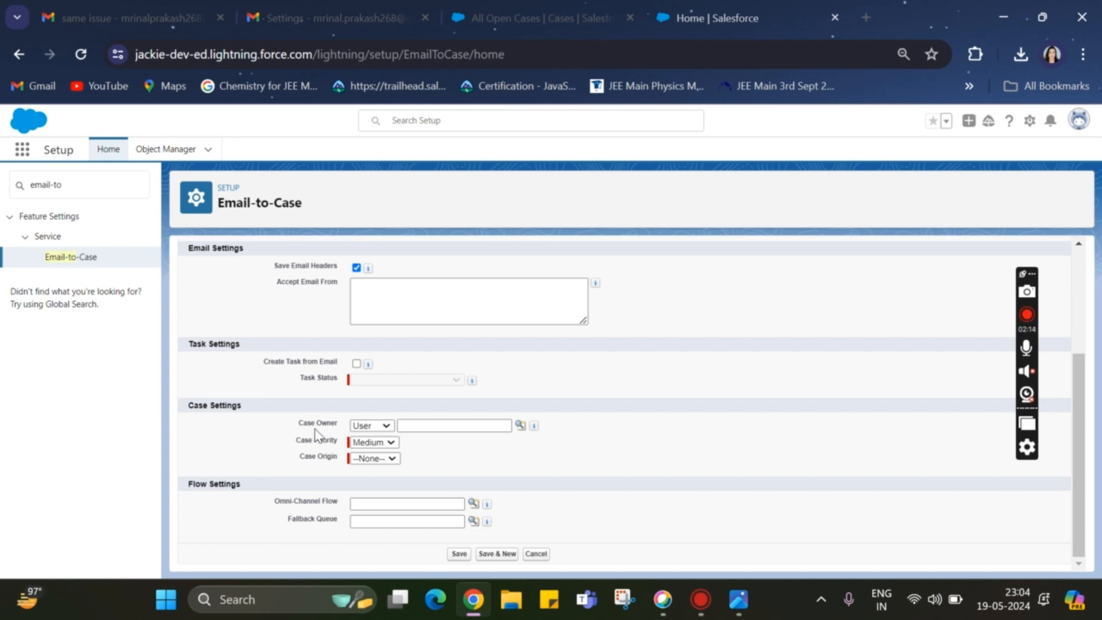
{"action": "left_click", "coordinate": [376, 430]}
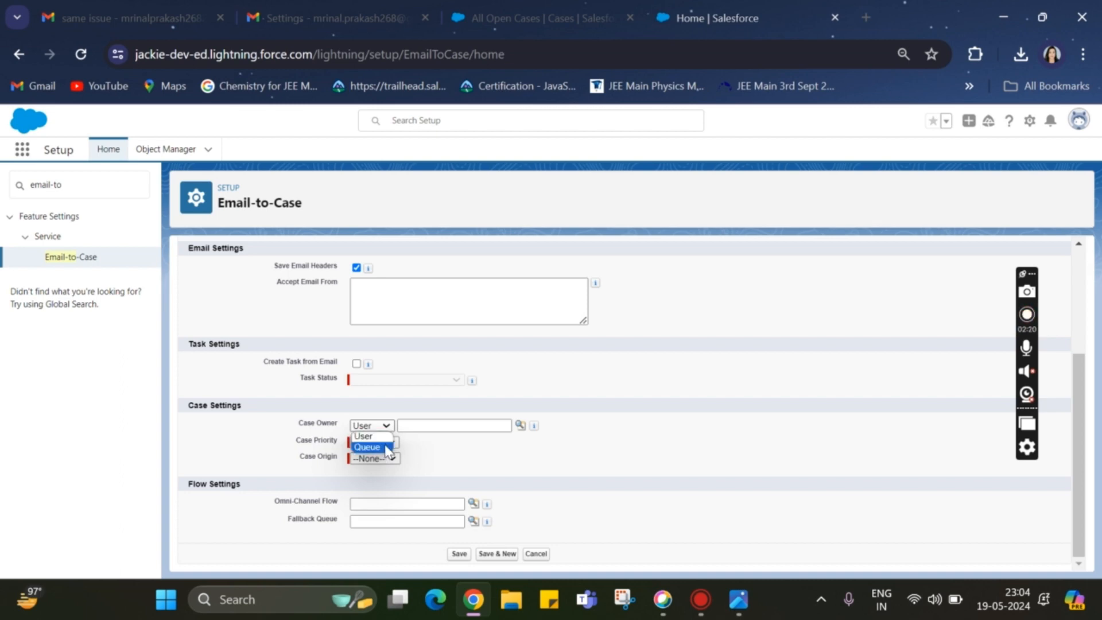
{"action": "left_click", "coordinate": [473, 424]}
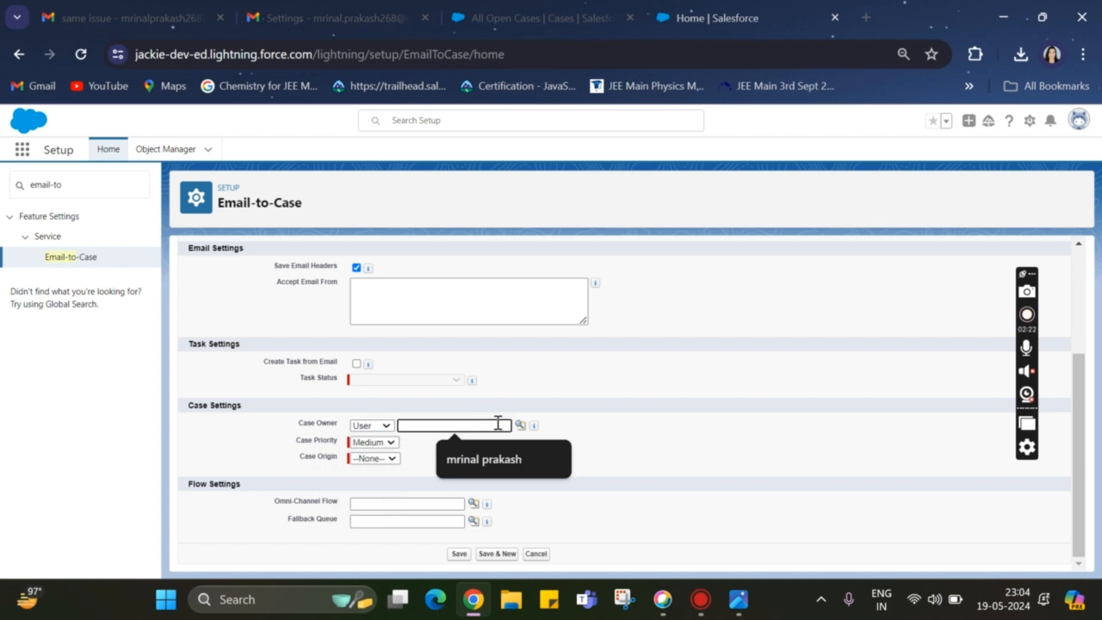
{"action": "left_click", "coordinate": [520, 425]}
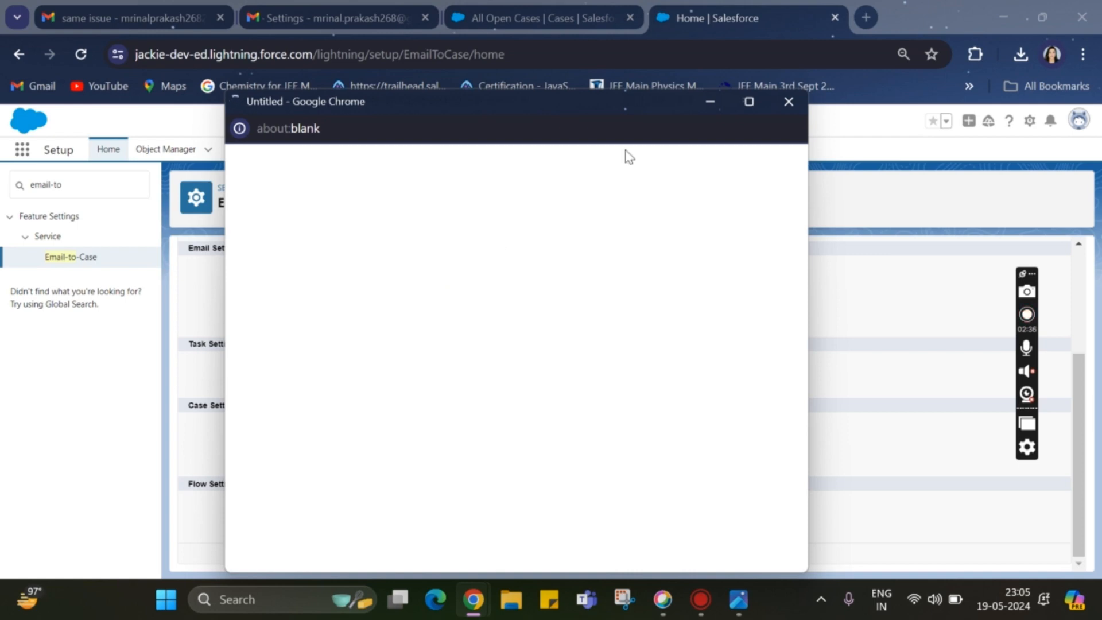
{"action": "left_click", "coordinate": [789, 102]}
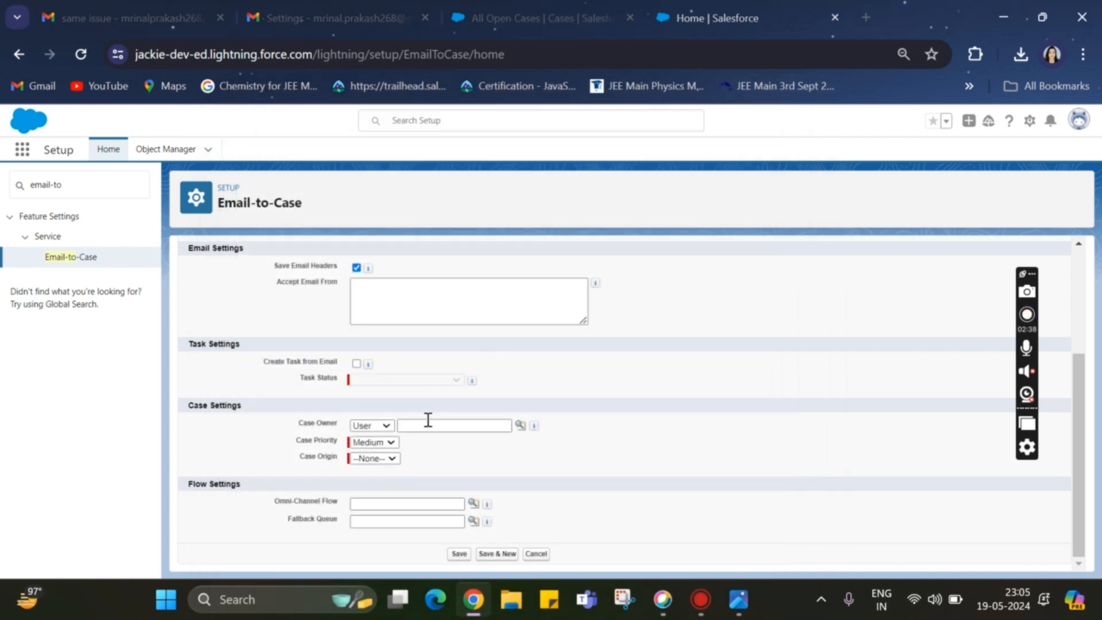
{"action": "left_click", "coordinate": [520, 425]}
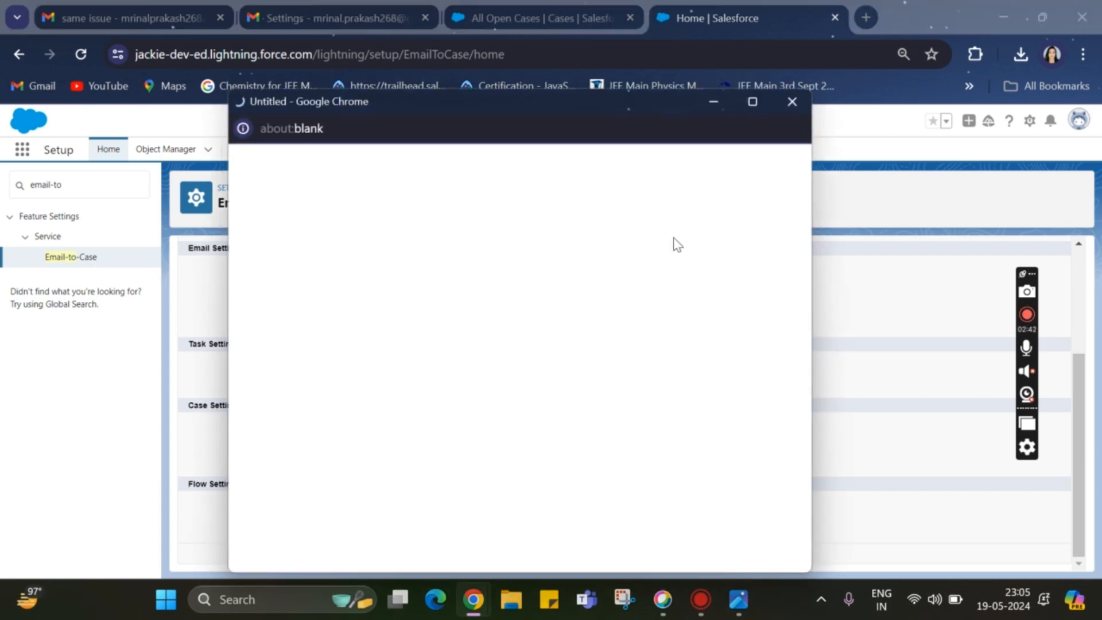
{"action": "left_click", "coordinate": [794, 102]}
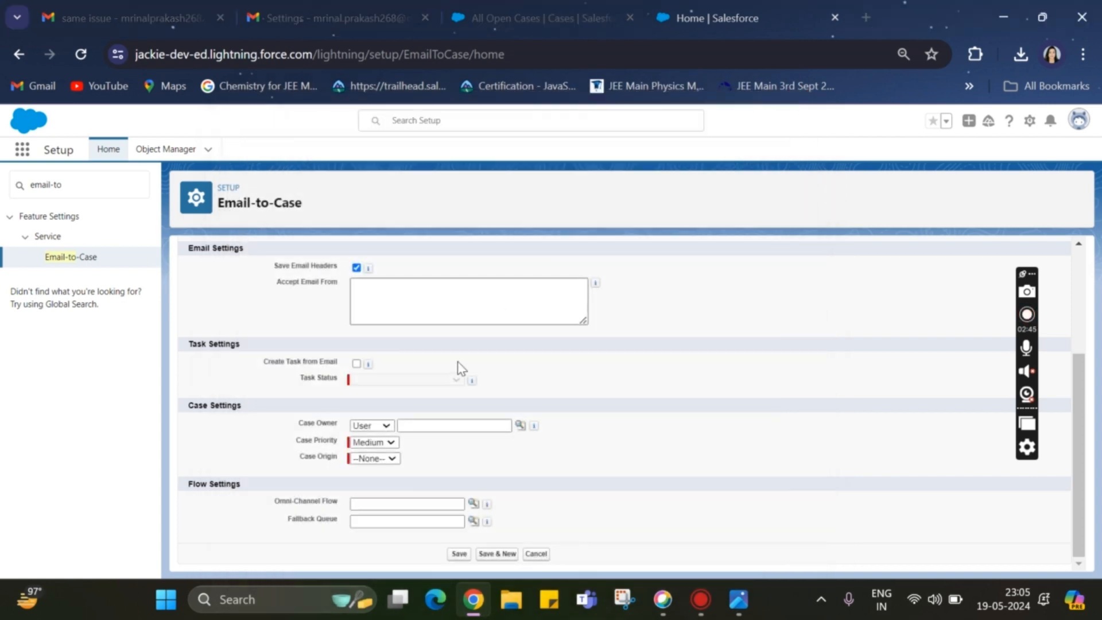
{"action": "left_click", "coordinate": [416, 424]}
{"action": "type", "text": "mrn"}
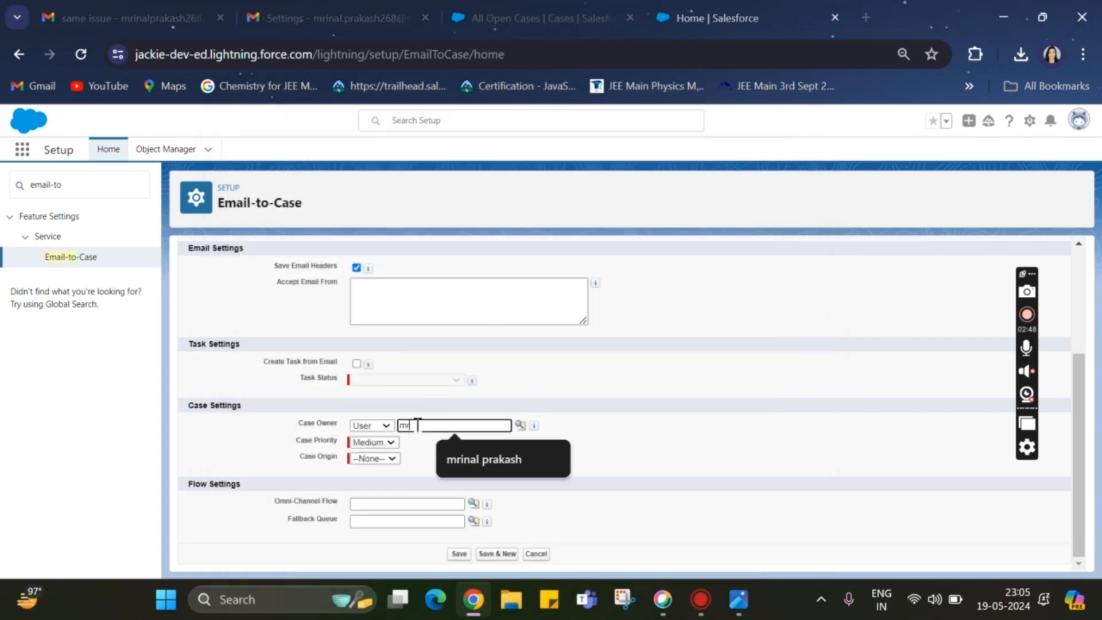
{"action": "type", "text": "nal"}
{"action": "left_click", "coordinate": [519, 426]}
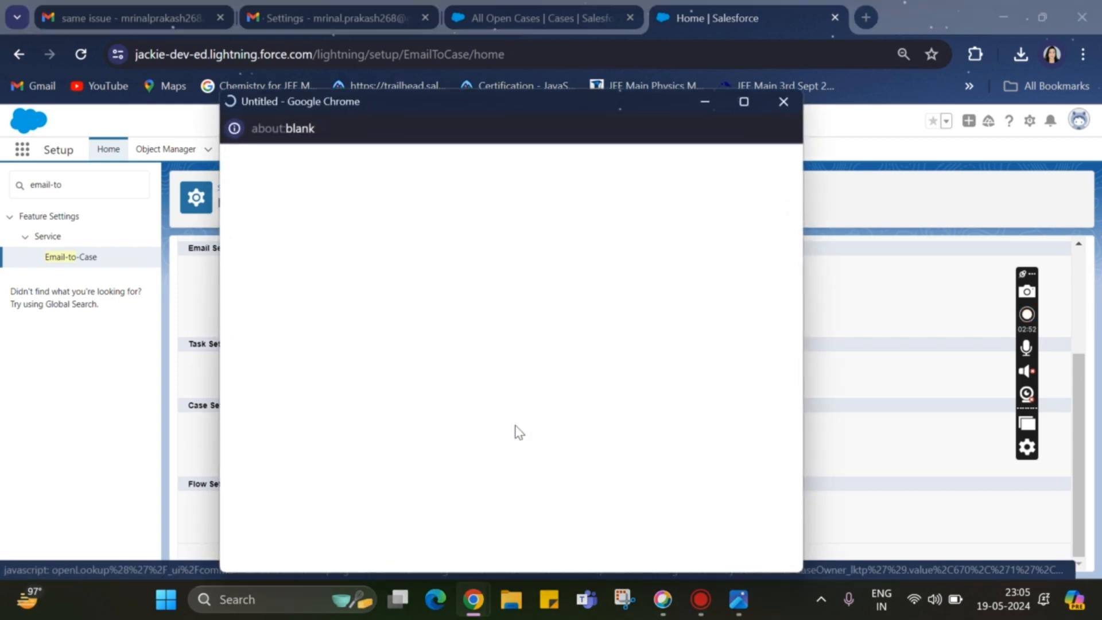
{"action": "left_click", "coordinate": [702, 104]}
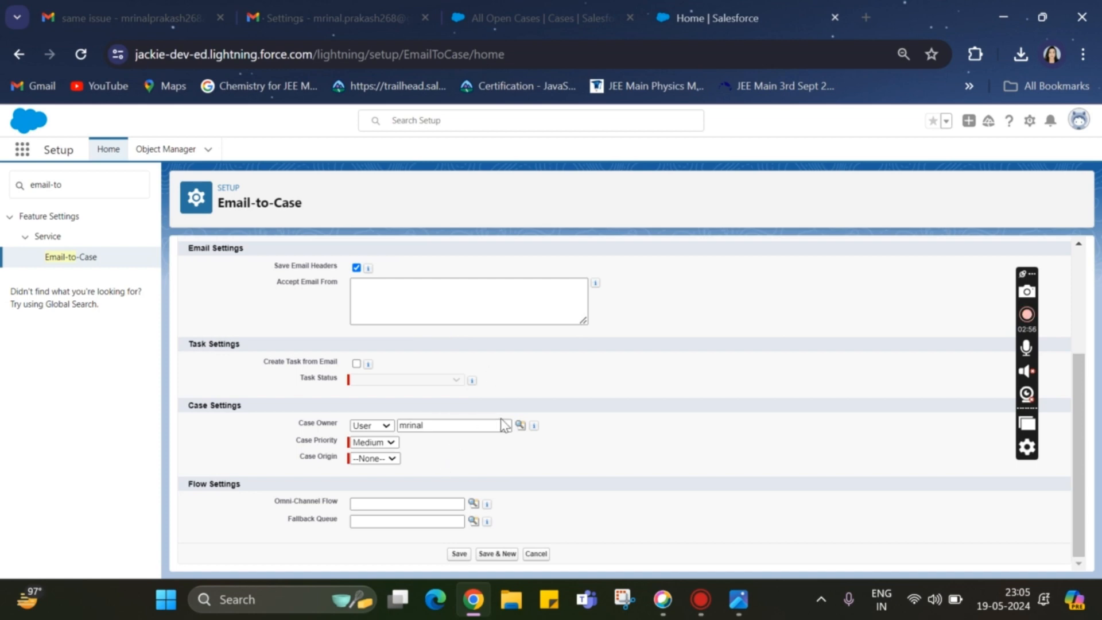
{"action": "left_click_drag", "start_coordinate": [487, 425], "coordinate": [333, 447]}
{"action": "key", "text": "BackSpace"}
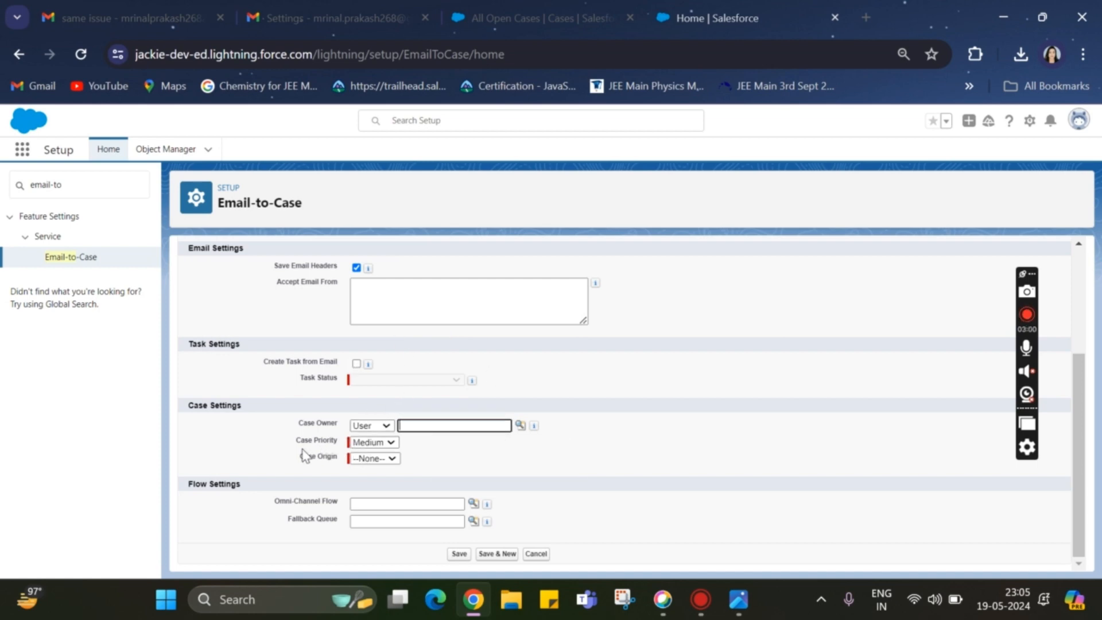
Keep the case priority at Medium and set the case origin to Email
{"action": "left_click", "coordinate": [392, 443]}
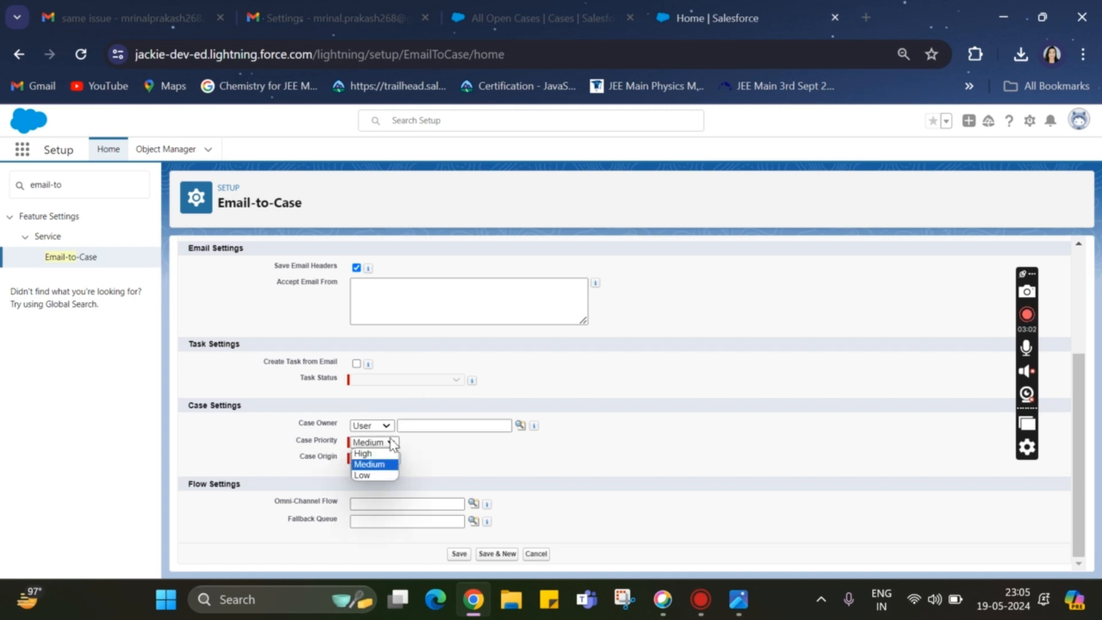
{"action": "left_click", "coordinate": [390, 445]}
{"action": "left_click", "coordinate": [373, 458]}
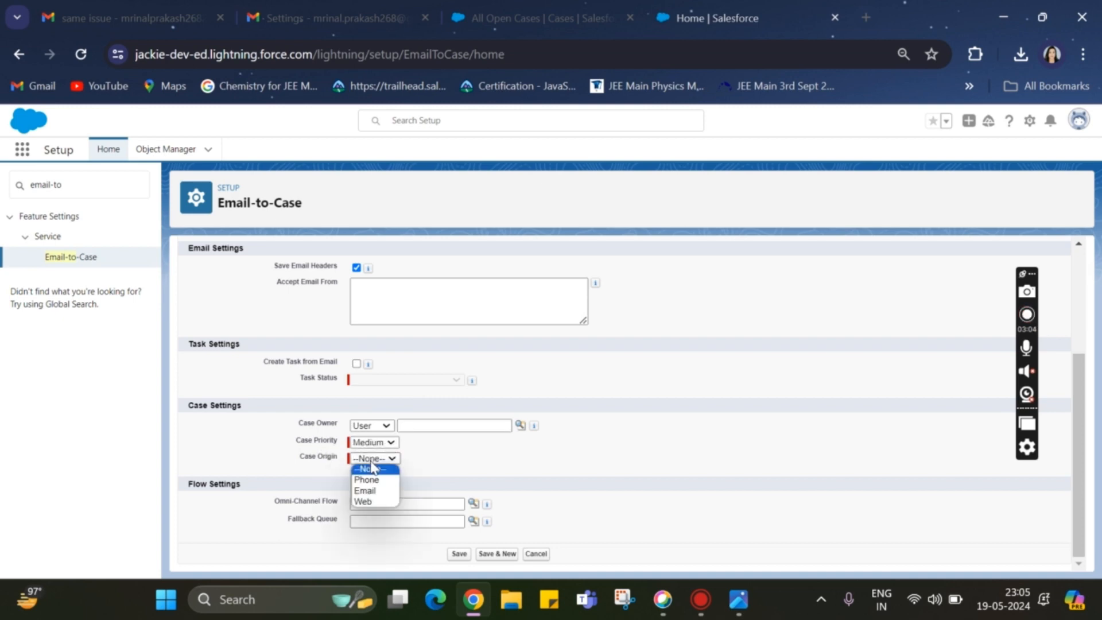
{"action": "left_click", "coordinate": [374, 491]}
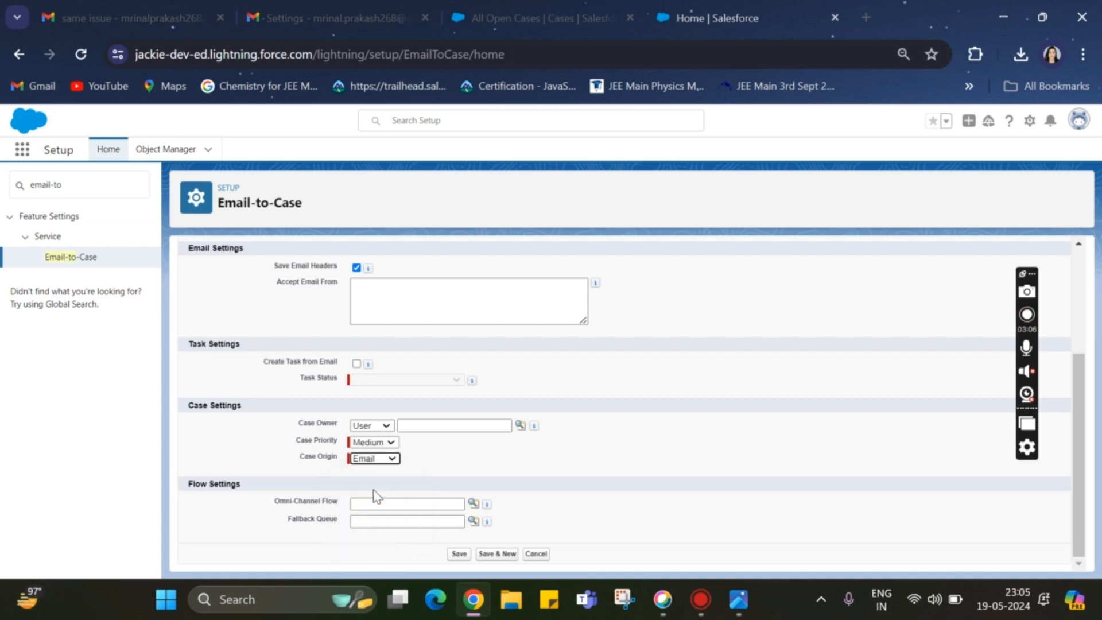
{"action": "left_click_drag", "start_coordinate": [191, 487], "coordinate": [267, 490]}
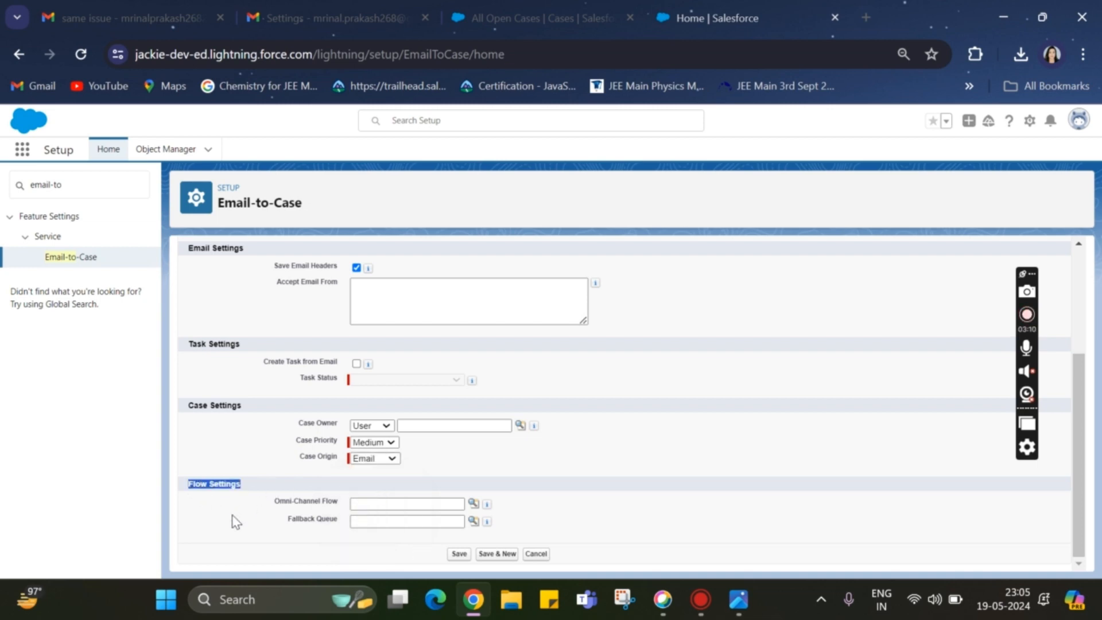
{"action": "left_click", "coordinate": [275, 503]}
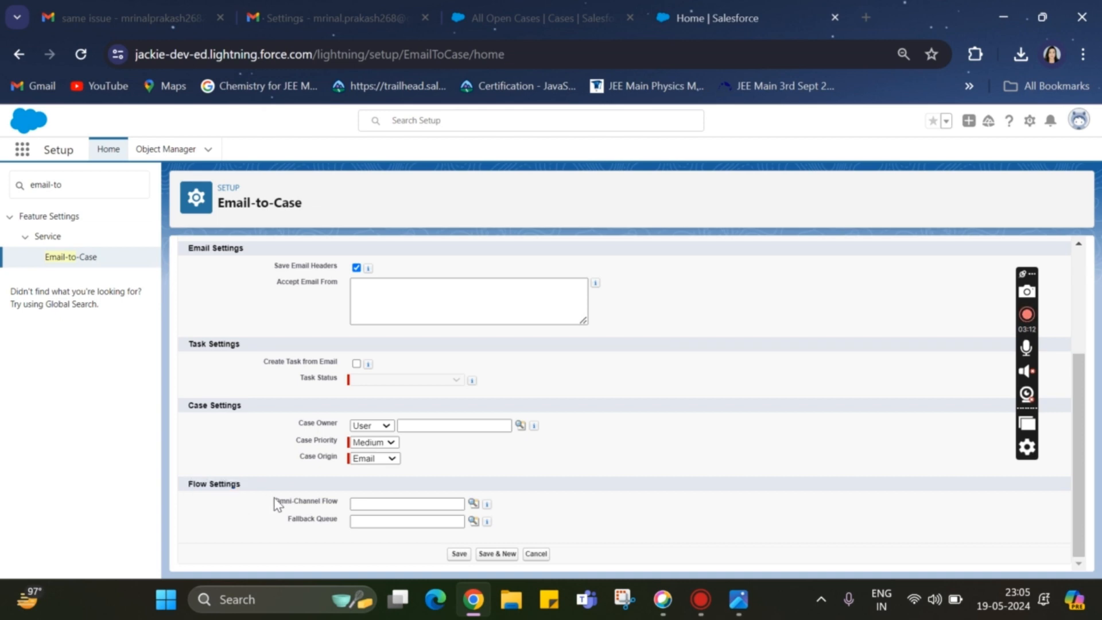
{"action": "left_click_drag", "start_coordinate": [275, 499], "coordinate": [344, 500]}
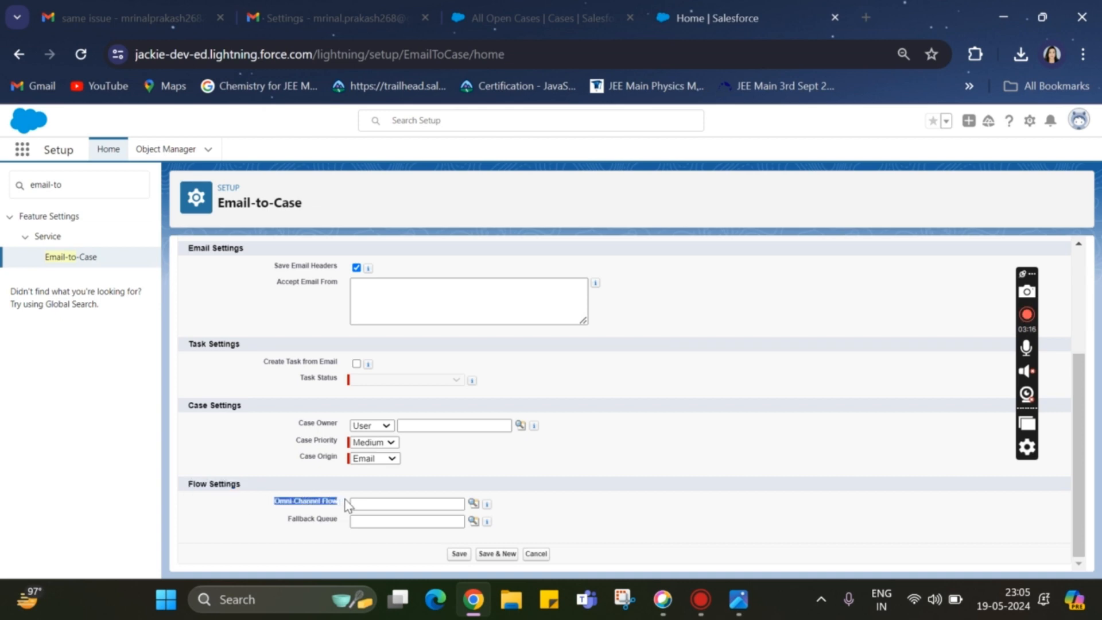
{"action": "left_click", "coordinate": [290, 519]}
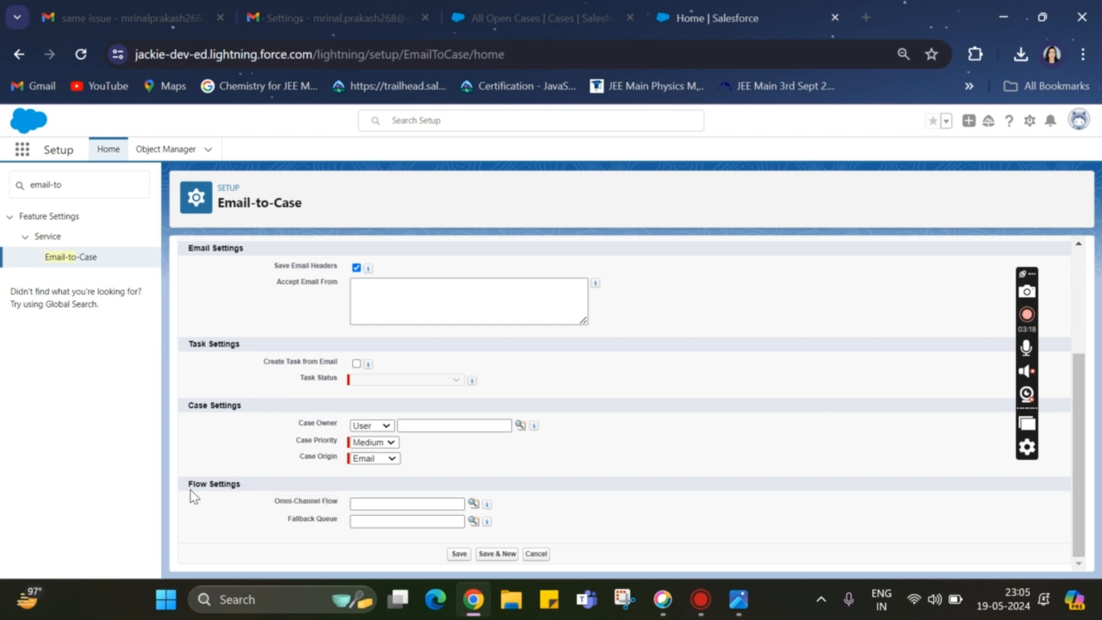
Save the MyFirstEmailtoCase routing address and accept sending the verification email to its address
{"action": "left_click", "coordinate": [456, 553]}
{"action": "left_click", "coordinate": [459, 554]}
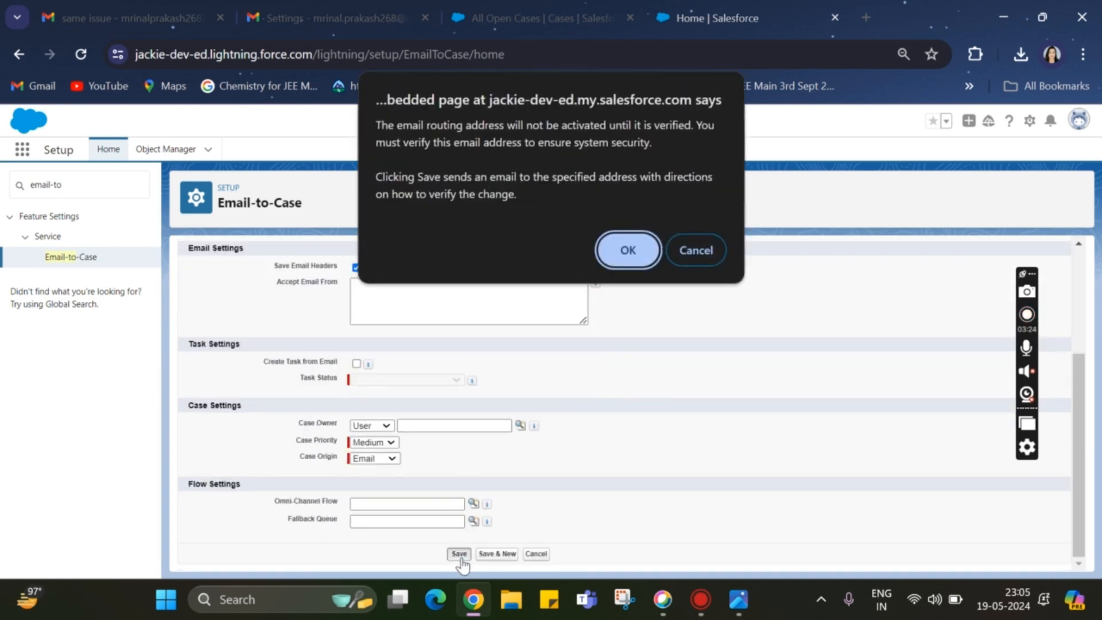
{"action": "left_click", "coordinate": [627, 248]}
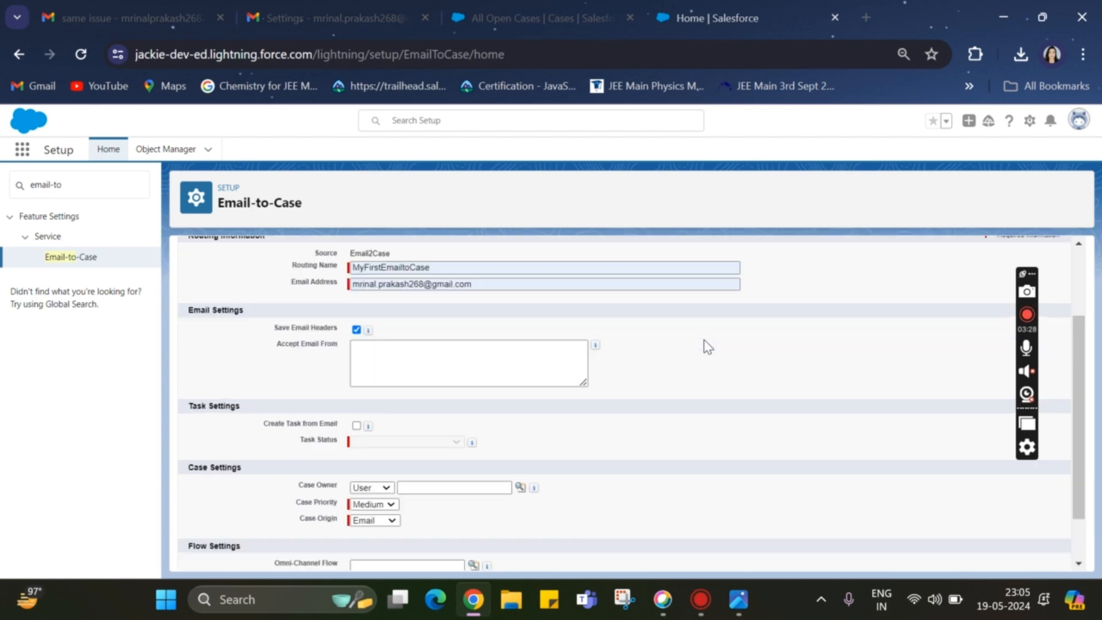
{"action": "scroll", "coordinate": [708, 347], "scroll_direction": "down", "scroll_amount": 3}
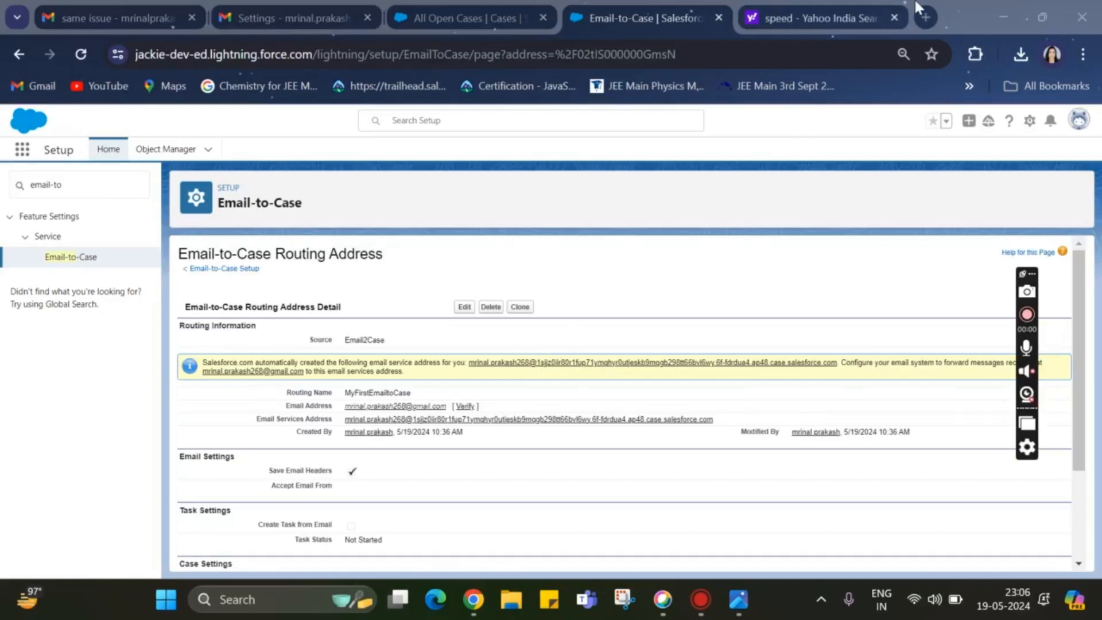
Close the stray Yahoo search page and review the saved routing address's details, especially its email address and email services address
{"action": "left_click", "coordinate": [895, 18]}
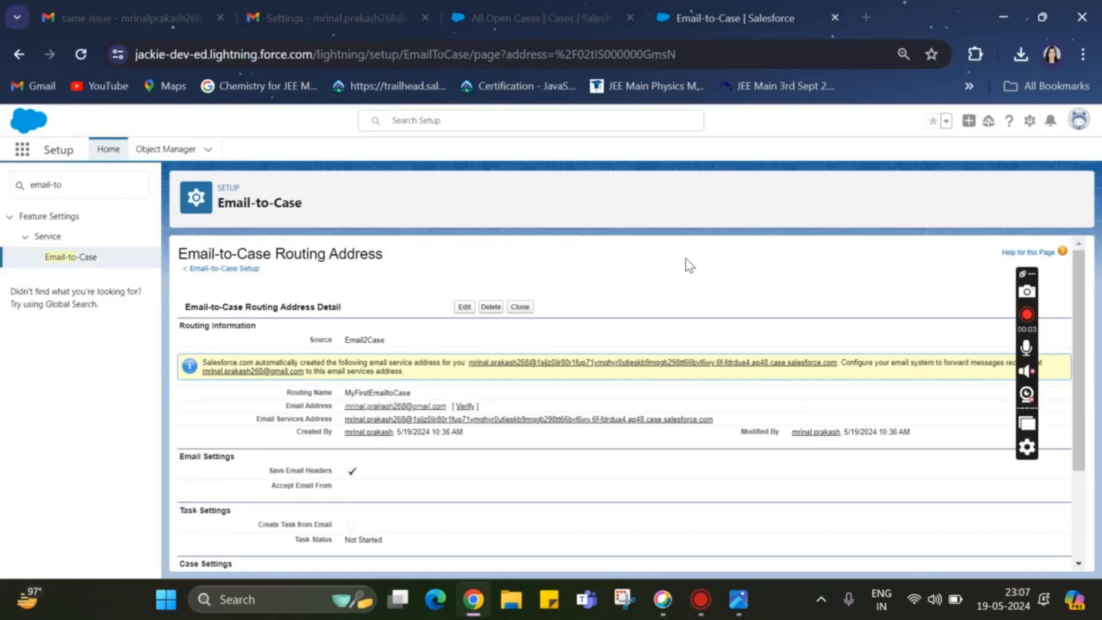
{"action": "scroll", "coordinate": [687, 264], "scroll_direction": "down", "scroll_amount": 1}
{"action": "scroll", "coordinate": [688, 264], "scroll_direction": "up", "scroll_amount": 1}
{"action": "left_click_drag", "start_coordinate": [250, 423], "coordinate": [342, 430]}
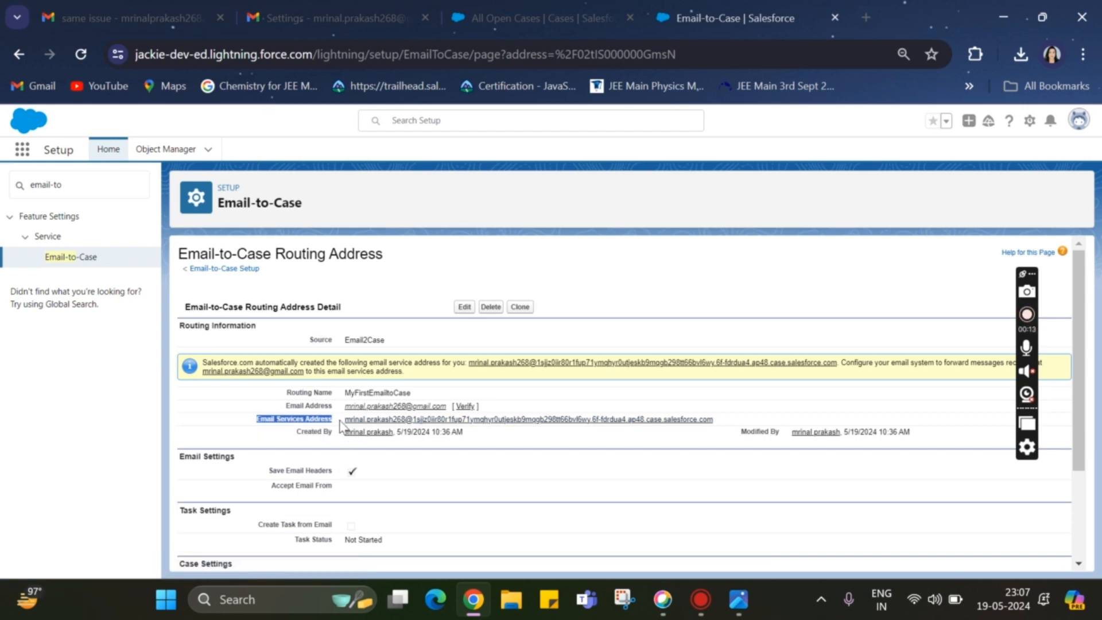
{"action": "mouse_move", "coordinate": [346, 420]}
{"action": "left_mouse_down"}
{"action": "mouse_move", "coordinate": [639, 405]}
{"action": "mouse_move", "coordinate": [674, 419]}
{"action": "mouse_move", "coordinate": [467, 413]}
{"action": "mouse_move", "coordinate": [348, 431]}
{"action": "left_mouse_up"}
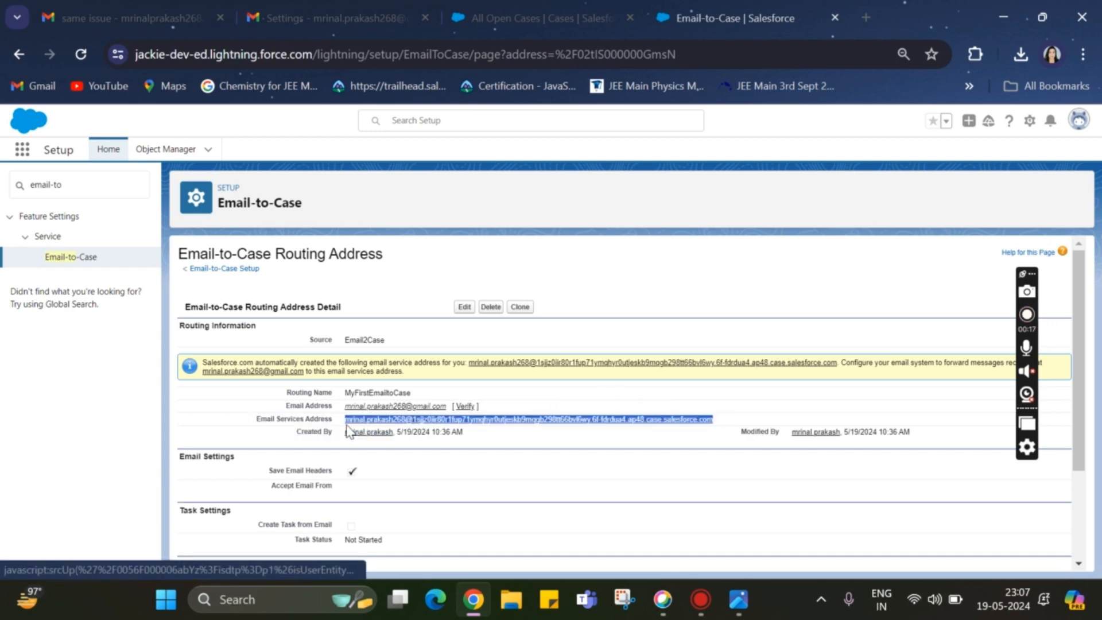
{"action": "left_click", "coordinate": [298, 403]}
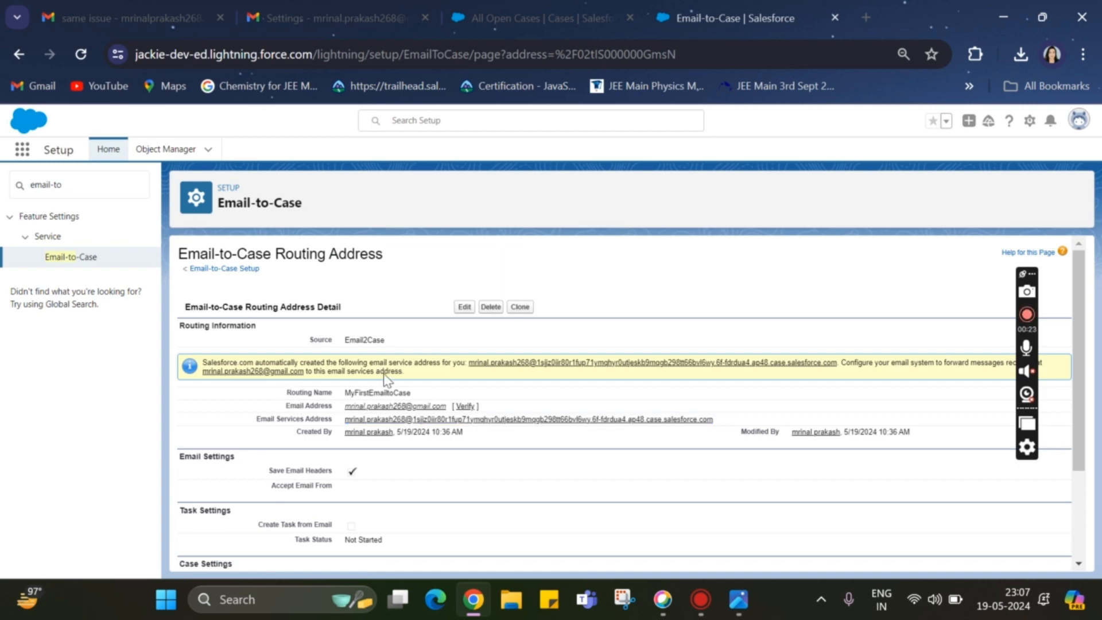
Request verification of the routing address's email address and continue to its detail page
{"action": "left_click", "coordinate": [465, 407]}
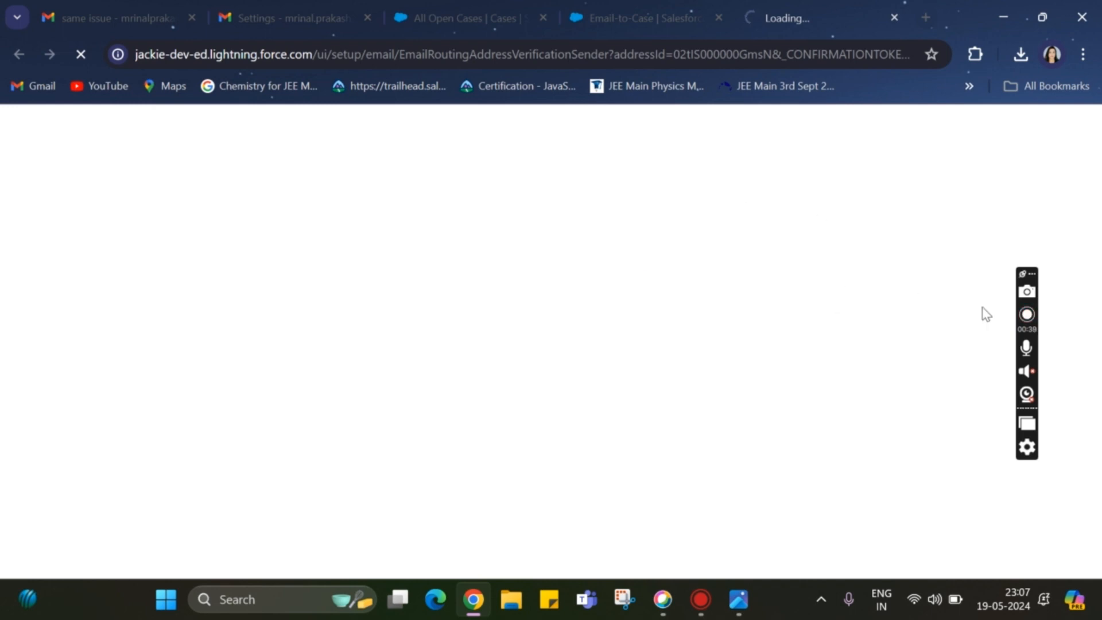
{"action": "left_click", "coordinate": [1026, 314]}
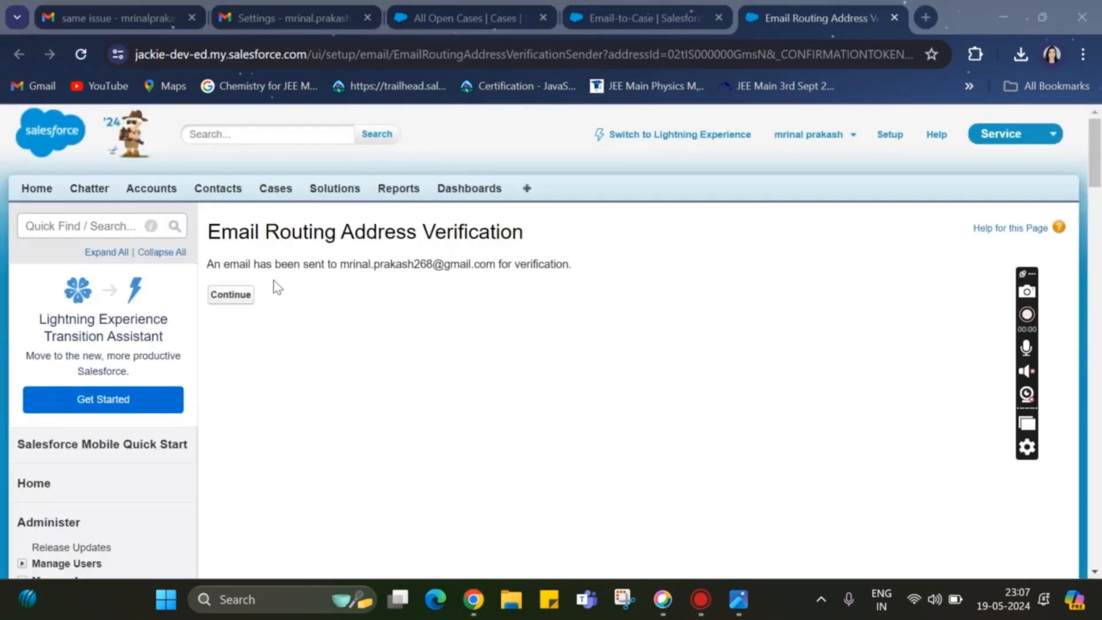
{"action": "left_click", "coordinate": [236, 297]}
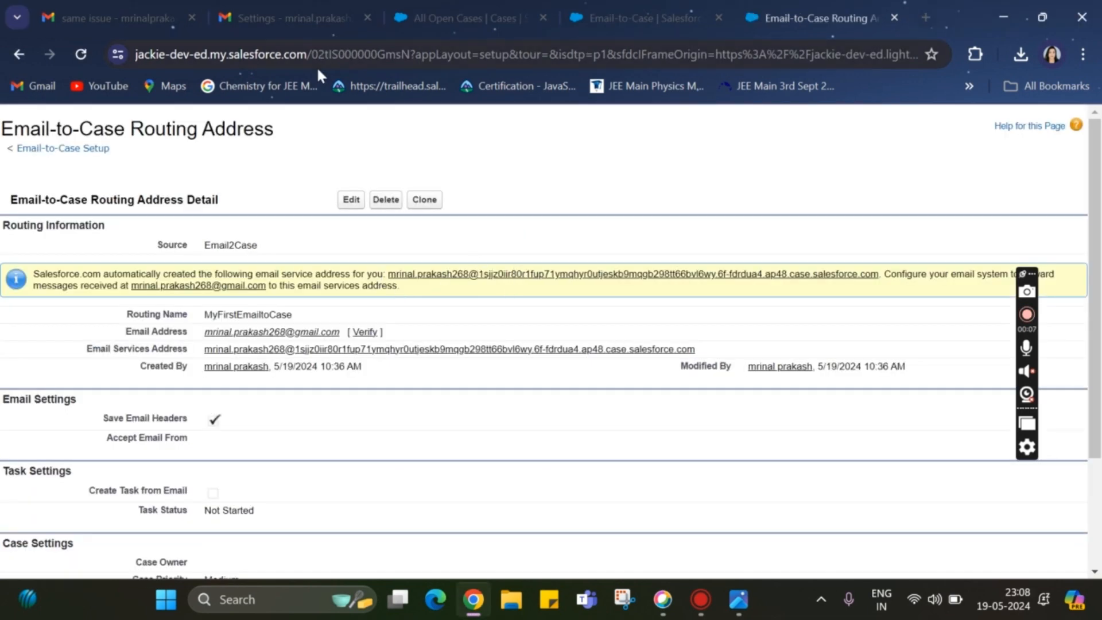
Switch to Gmail, open the "Verify your Salesforce Email Routing Address" message and follow its confirmation link
{"action": "left_click", "coordinate": [268, 18]}
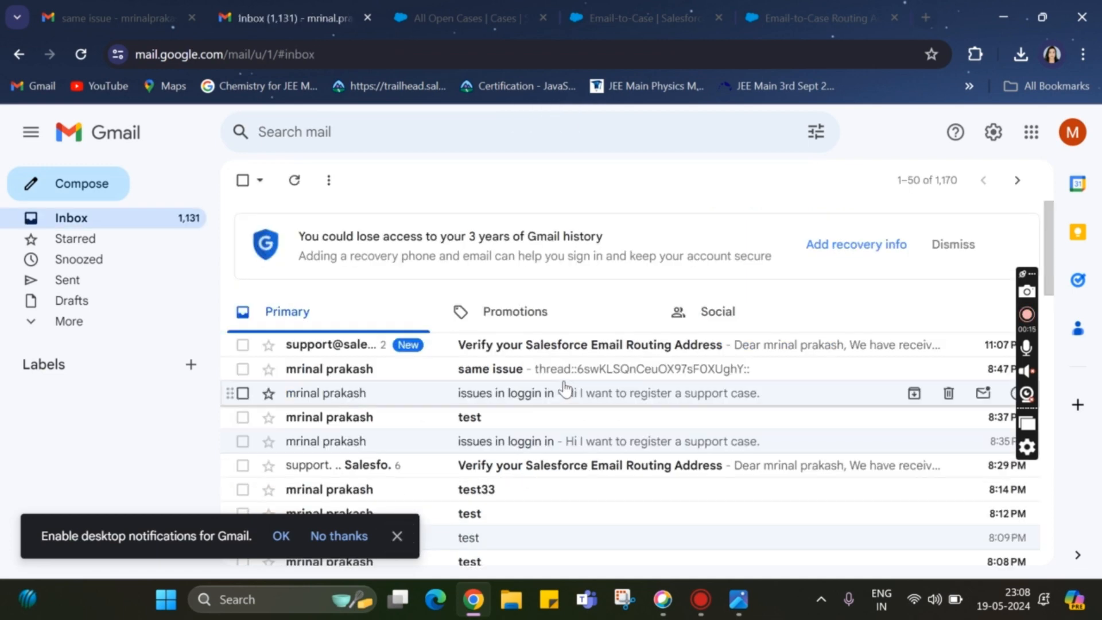
{"action": "left_click", "coordinate": [565, 354]}
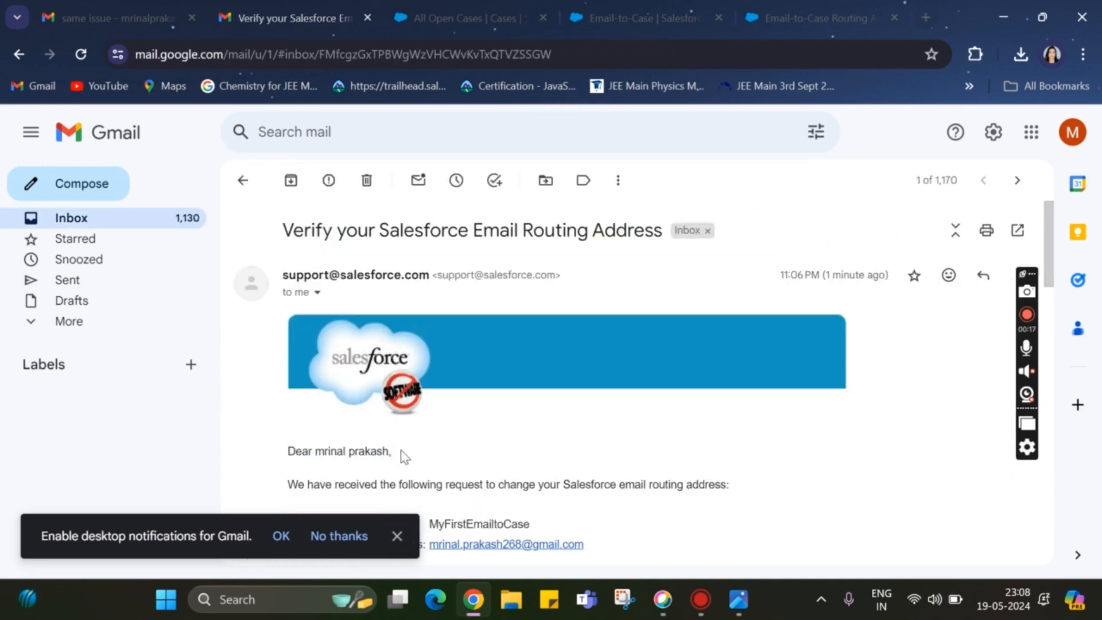
{"action": "scroll", "coordinate": [413, 448], "scroll_direction": "down", "scroll_amount": 3}
{"action": "scroll", "coordinate": [402, 463], "scroll_direction": "down", "scroll_amount": 2}
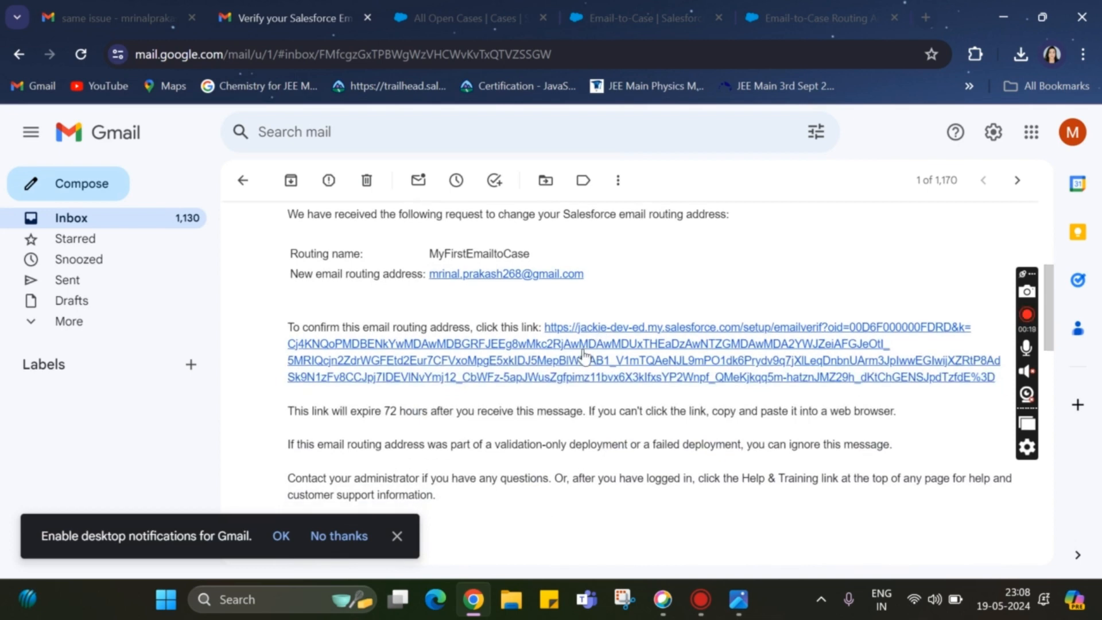
{"action": "left_click", "coordinate": [541, 370]}
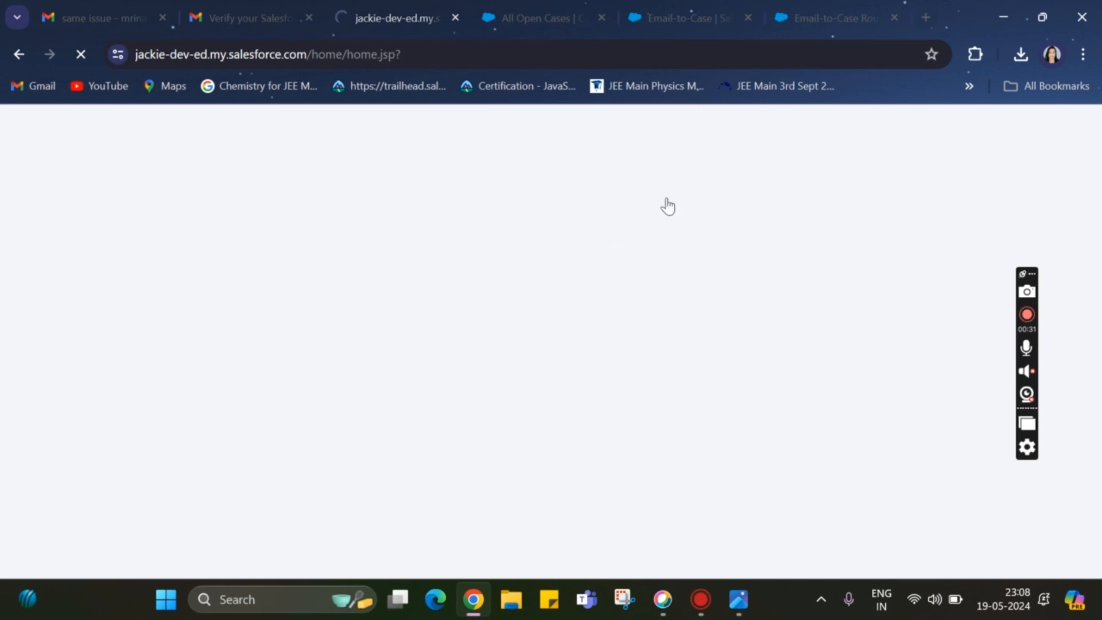
Return to the routing address in Salesforce Setup and compare its email address with its email services address
{"action": "left_click", "coordinate": [819, 13]}
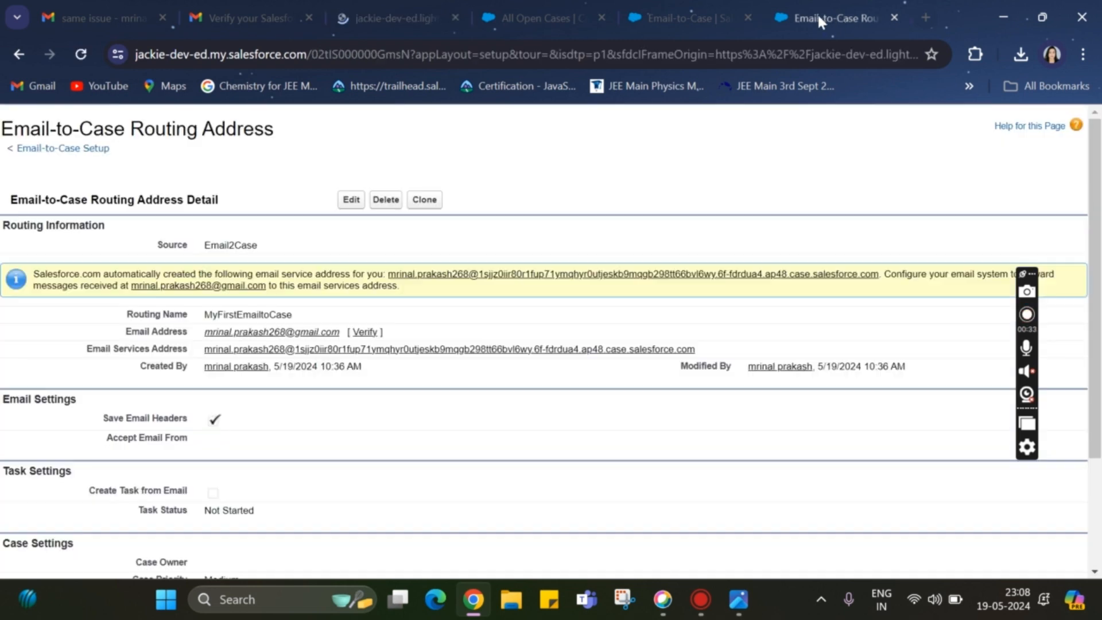
{"action": "left_click", "coordinate": [666, 11]}
{"action": "scroll", "coordinate": [559, 298], "scroll_direction": "down", "scroll_amount": 1}
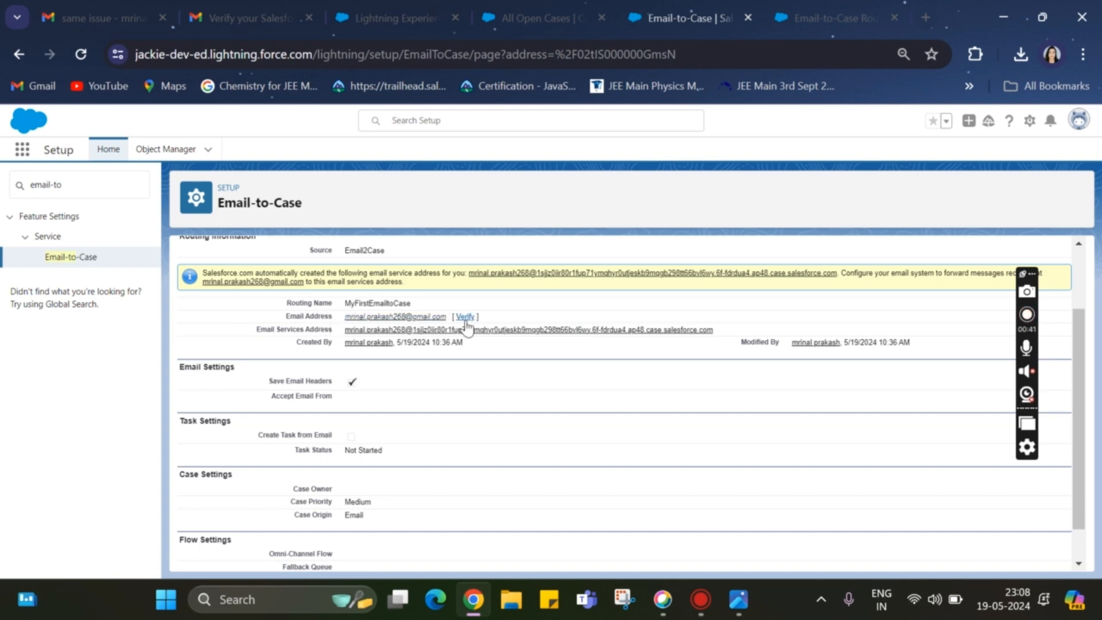
{"action": "left_click_drag", "start_coordinate": [343, 339], "coordinate": [751, 343]}
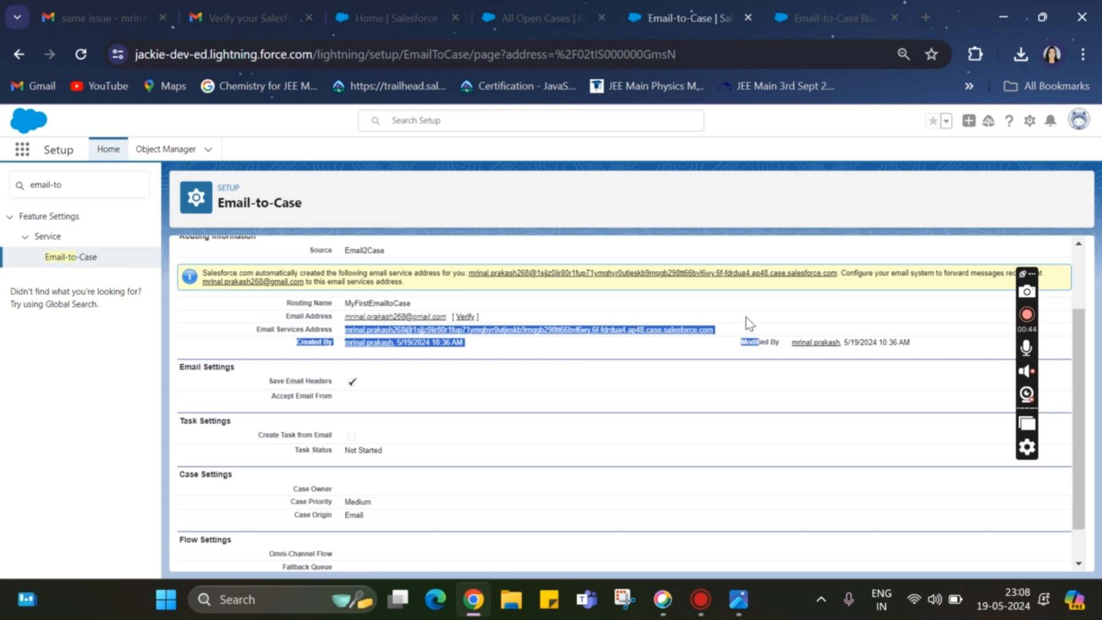
{"action": "left_click", "coordinate": [749, 324]}
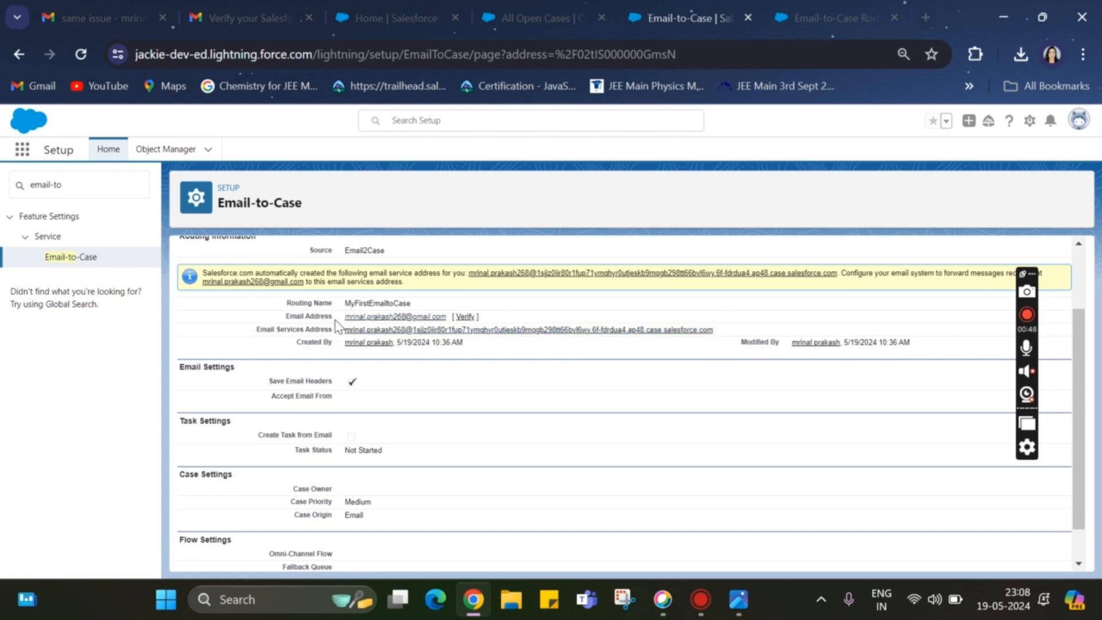
{"action": "left_click_drag", "start_coordinate": [344, 317], "coordinate": [451, 320]}
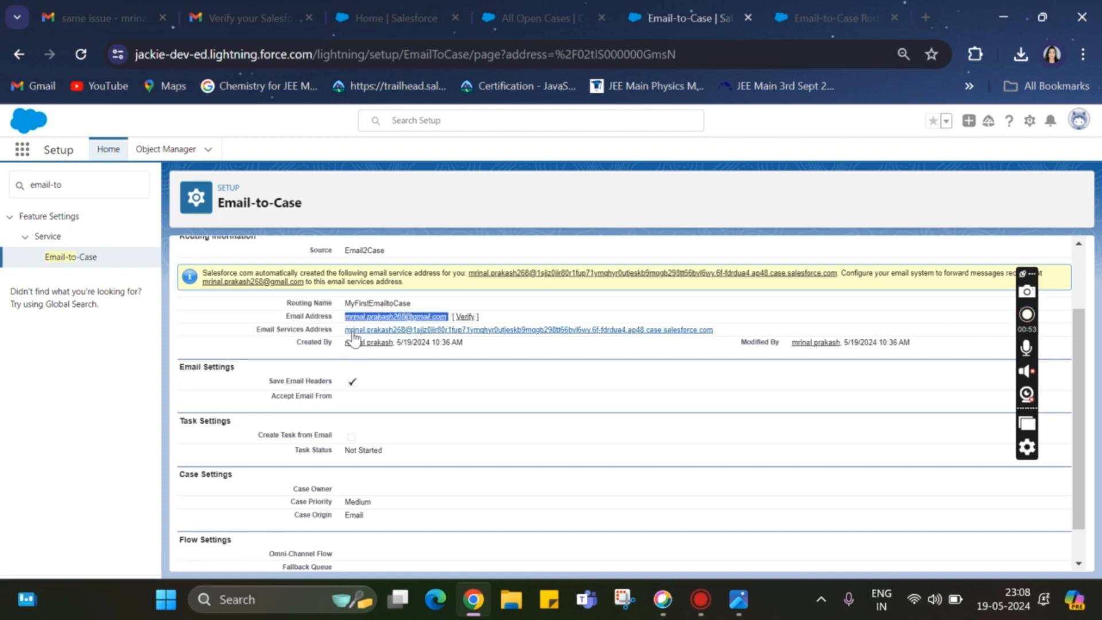
{"action": "left_click_drag", "start_coordinate": [345, 330], "coordinate": [294, 339]}
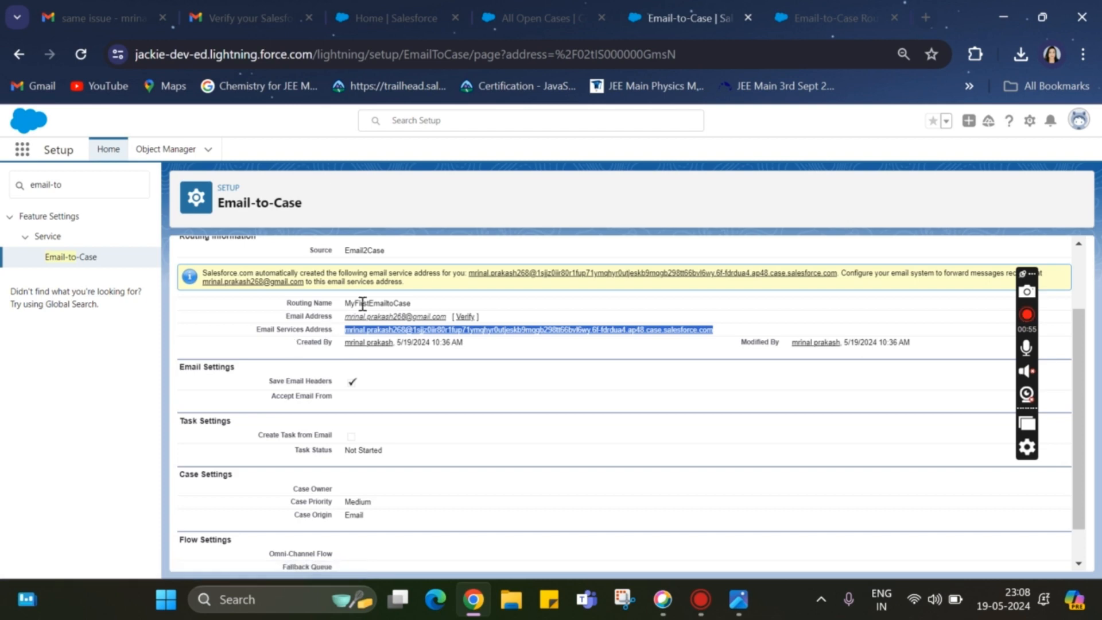
{"action": "left_click", "coordinate": [339, 326]}
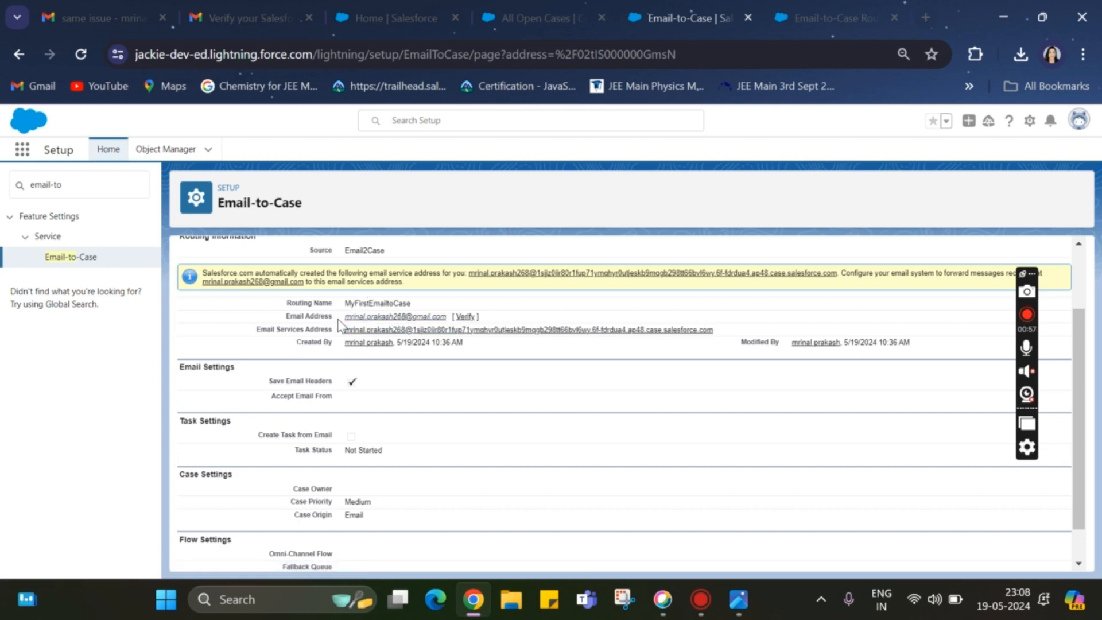
Copy the email services address and start adding a forwarding address in Gmail's Forwarding and POP/IMAP settings
{"action": "right_click", "coordinate": [382, 332]}
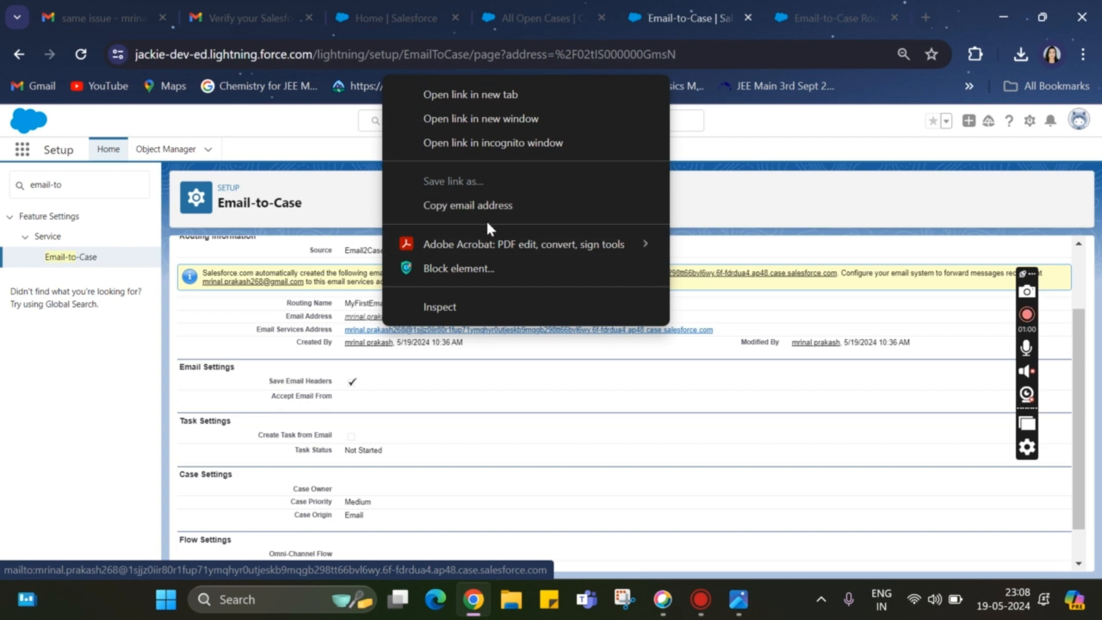
{"action": "left_click", "coordinate": [481, 205]}
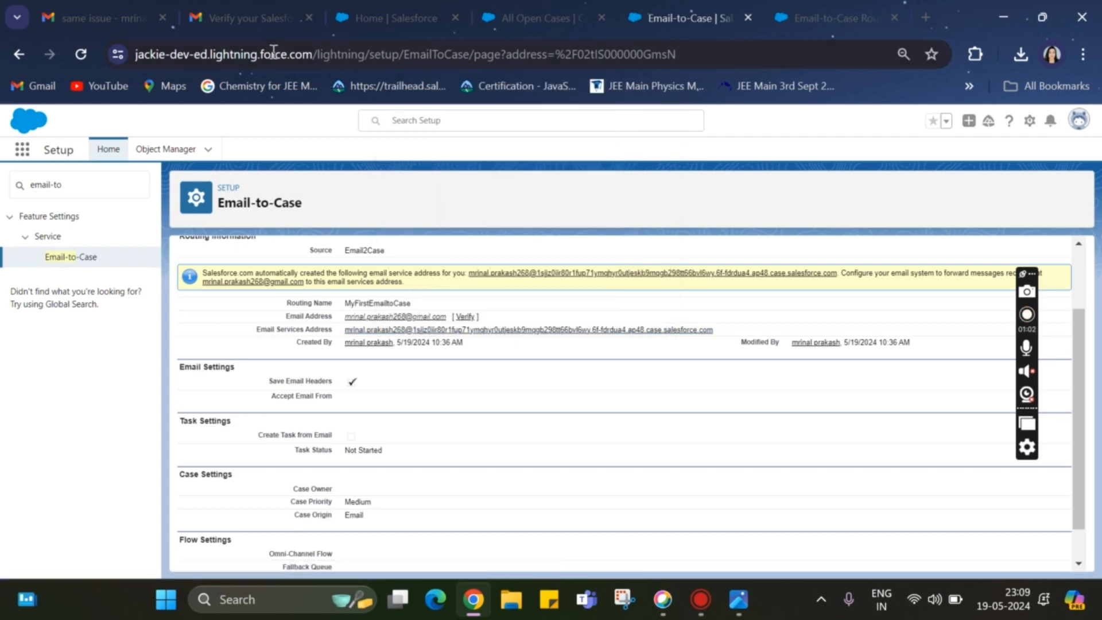
{"action": "left_click", "coordinate": [254, 23]}
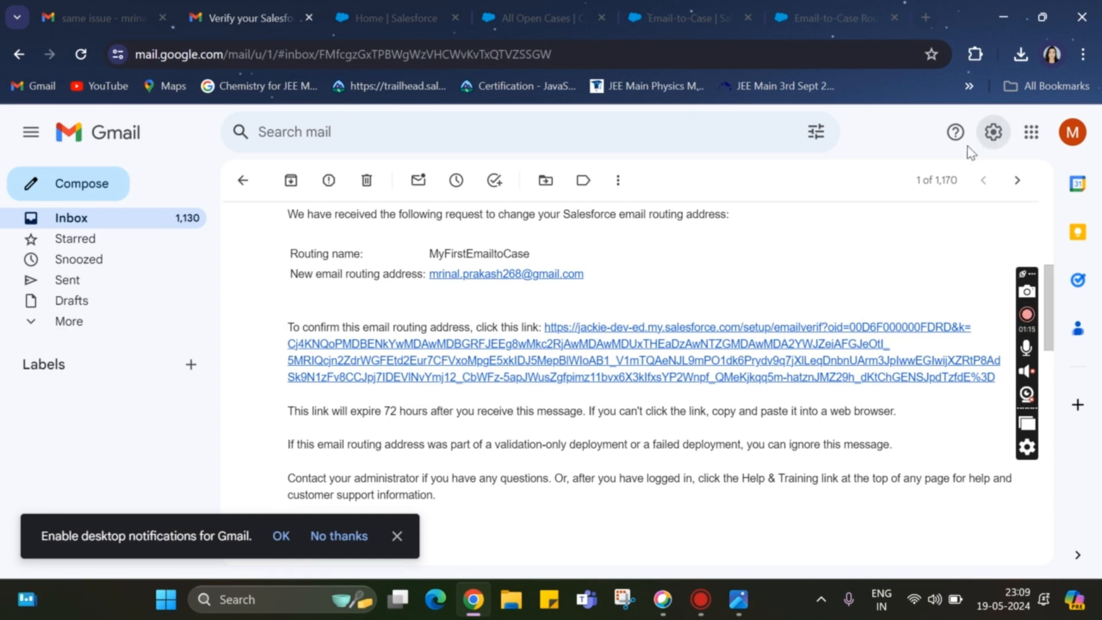
{"action": "left_click", "coordinate": [994, 133]}
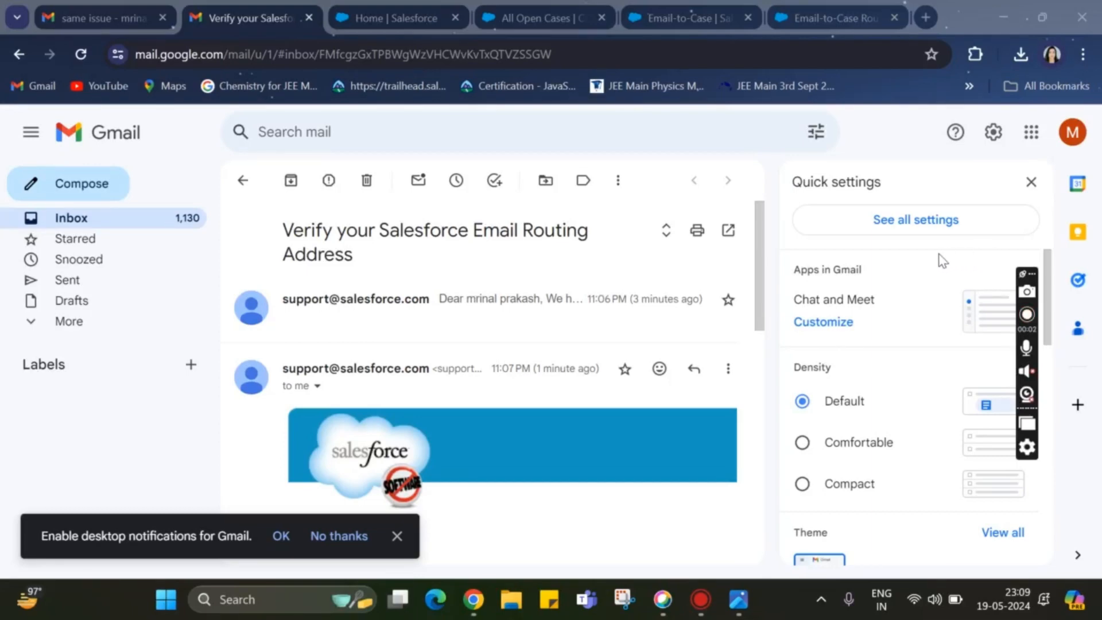
{"action": "left_click", "coordinate": [886, 221]}
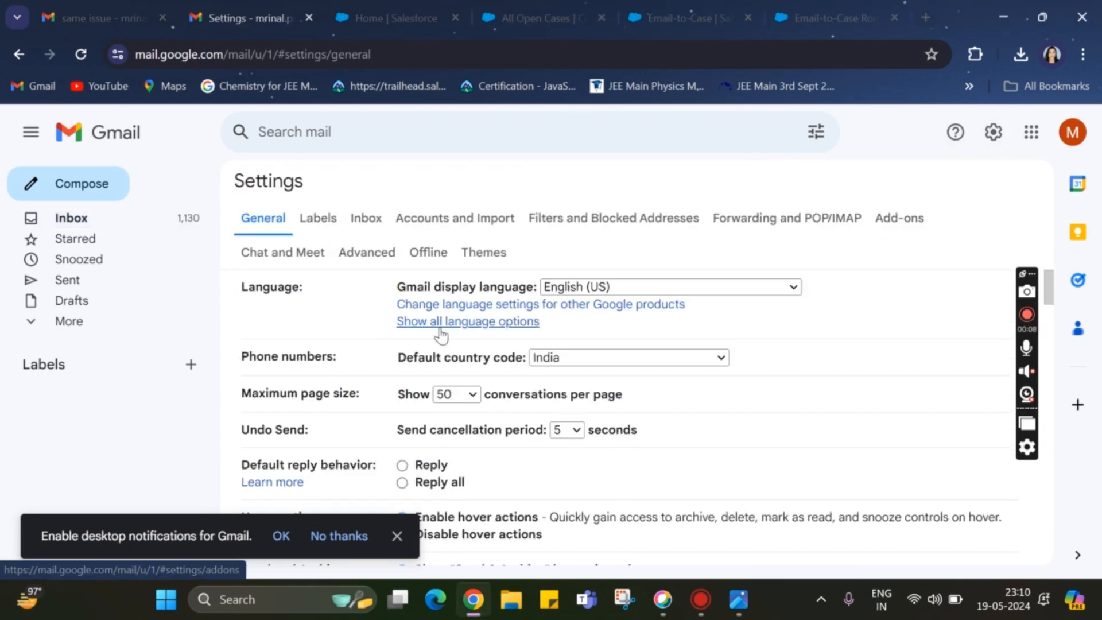
{"action": "left_click", "coordinate": [740, 228]}
{"action": "left_click", "coordinate": [444, 292]}
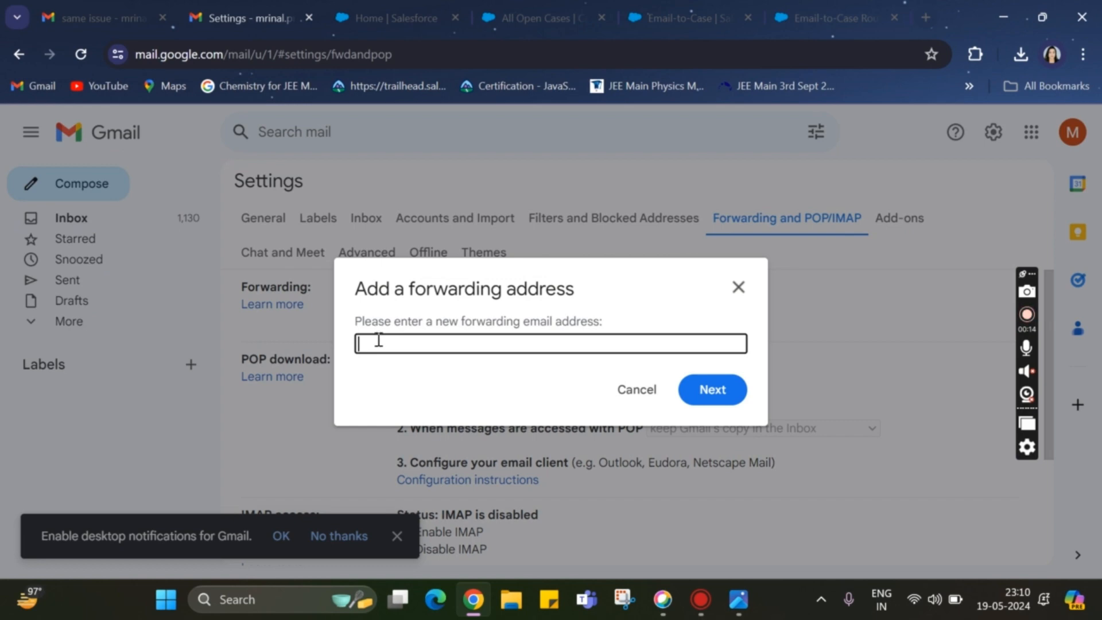
Fill in the new forwarding address with the email services address copied from the Salesforce routing address page
{"action": "key", "text": "ctrl+v"}
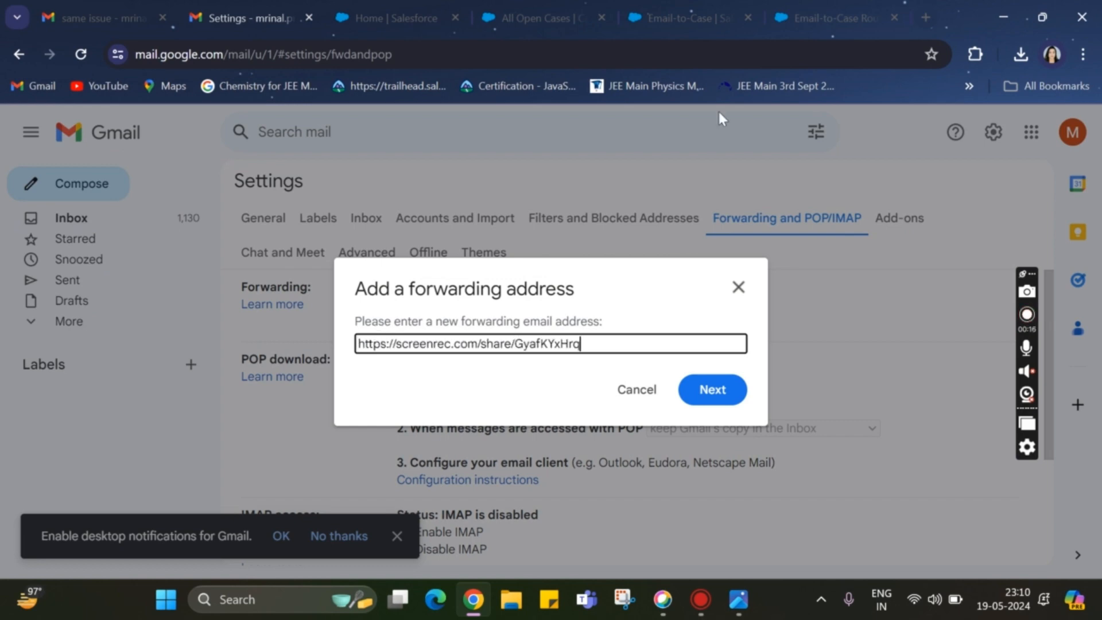
{"action": "left_click", "coordinate": [829, 12]}
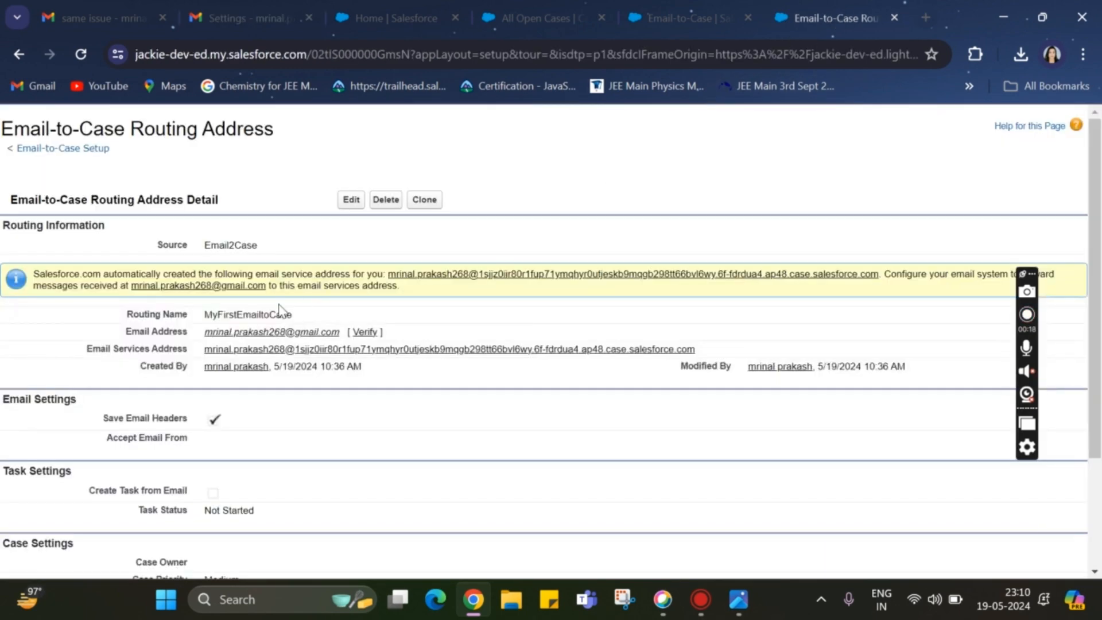
{"action": "left_click_drag", "start_coordinate": [204, 349], "coordinate": [709, 356]}
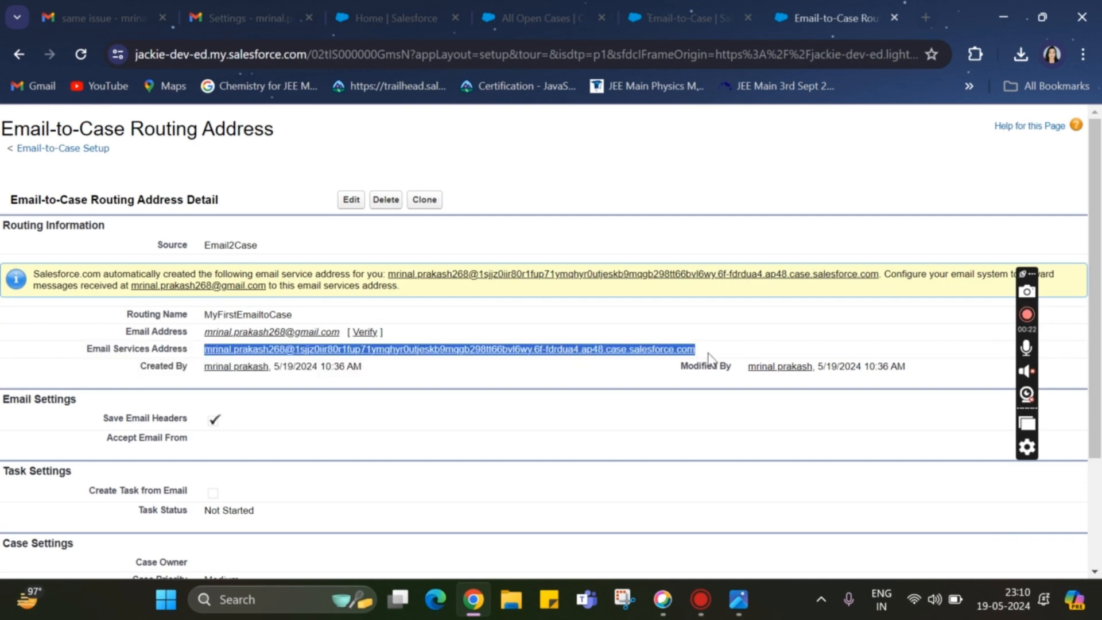
{"action": "left_click", "coordinate": [229, 15]}
{"action": "triple_click", "coordinate": [485, 342]}
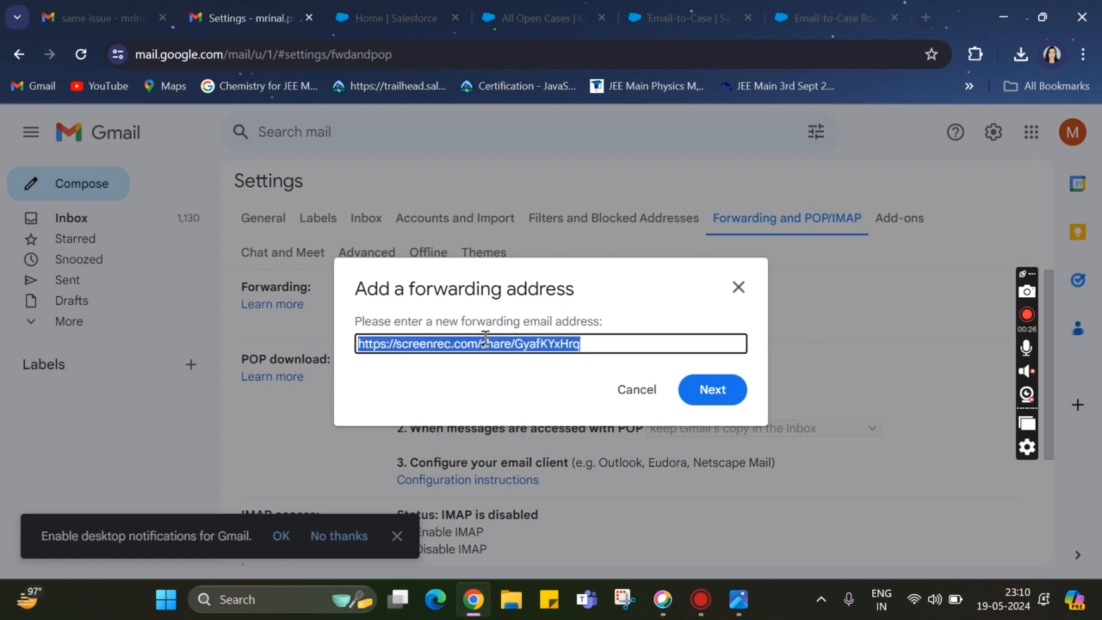
{"action": "key", "text": "ctrl+v"}
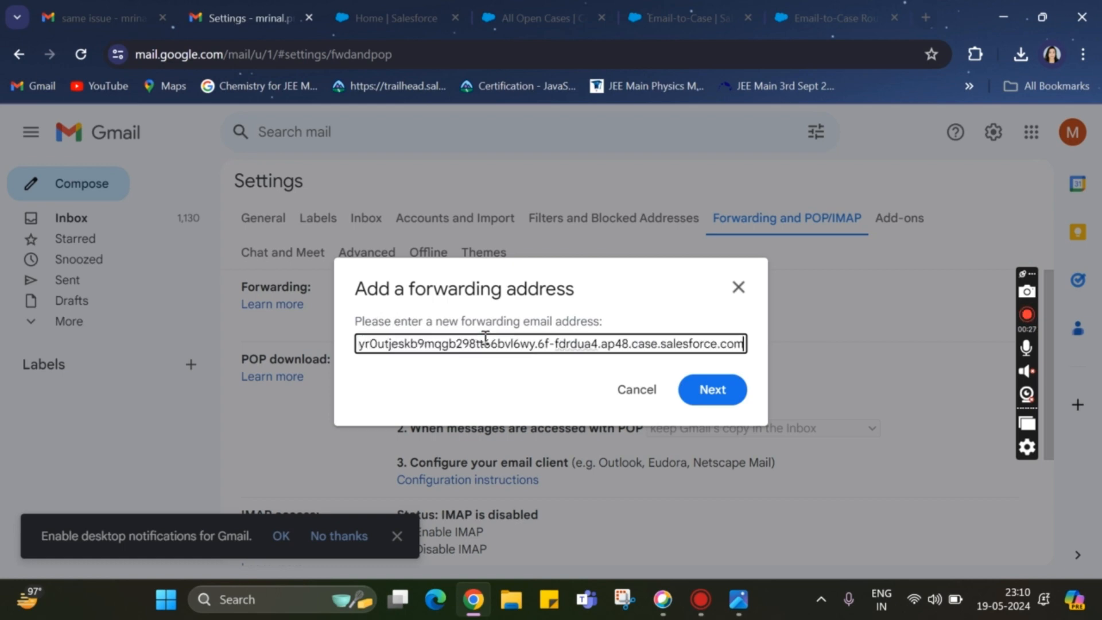
Submit the forwarding address, proceed with forwarding mail to it and read the confirmation-link notice
{"action": "left_click", "coordinate": [726, 393]}
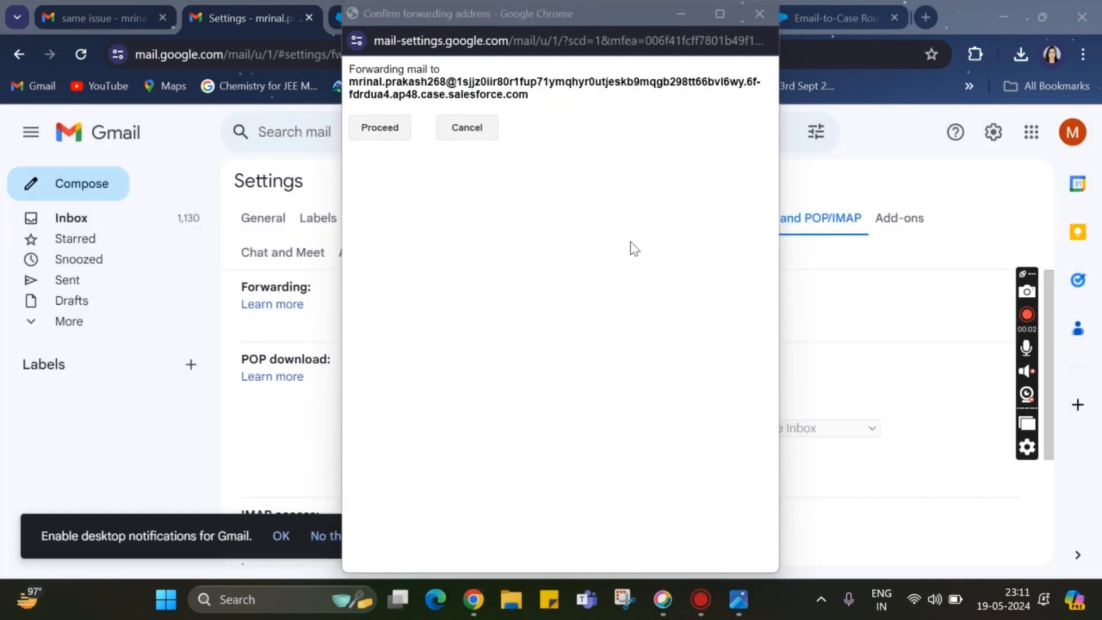
{"action": "left_click", "coordinate": [379, 128]}
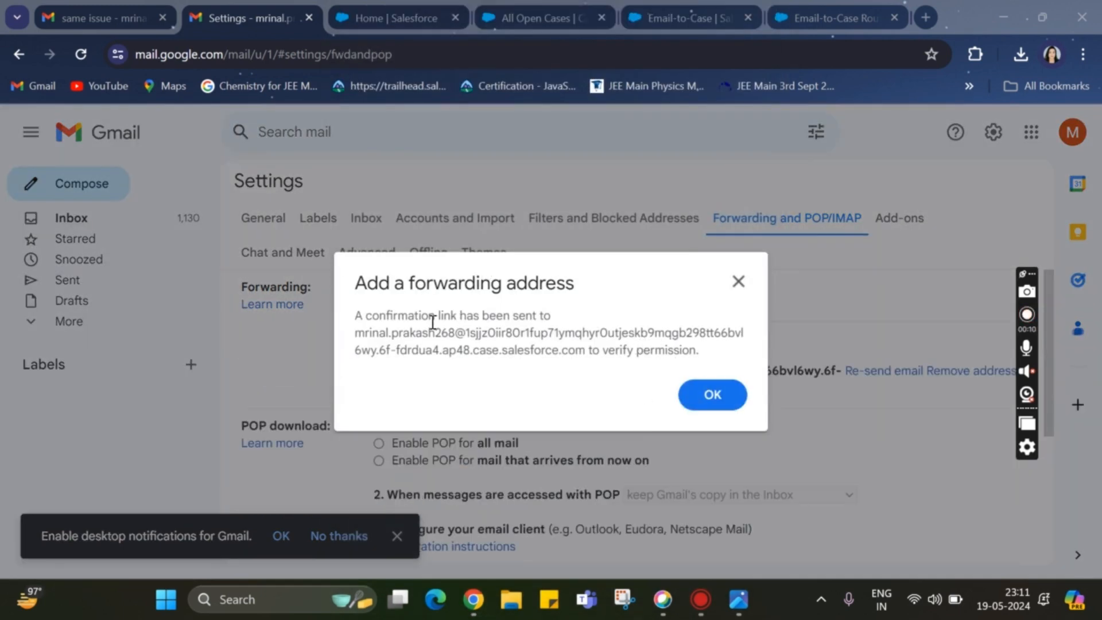
{"action": "left_click_drag", "start_coordinate": [357, 316], "coordinate": [688, 355]}
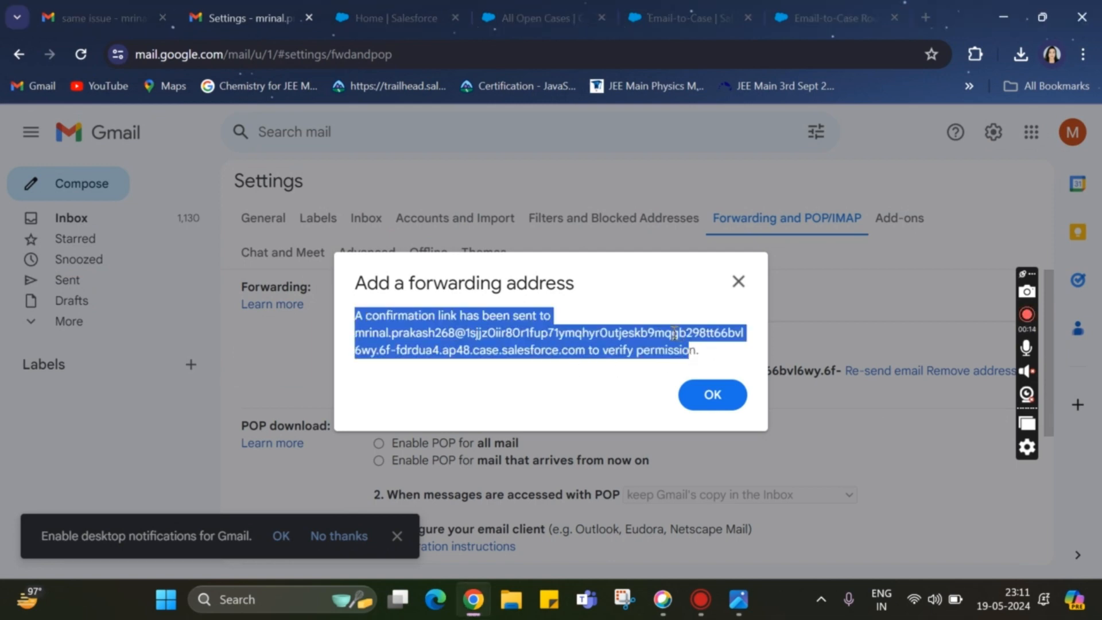
Read the address named in the forwarding confirmation notice and close the notice
{"action": "left_click", "coordinate": [674, 333]}
{"action": "triple_click", "coordinate": [650, 333]}
{"action": "double_click", "coordinate": [650, 333]}
{"action": "left_click", "coordinate": [724, 352]}
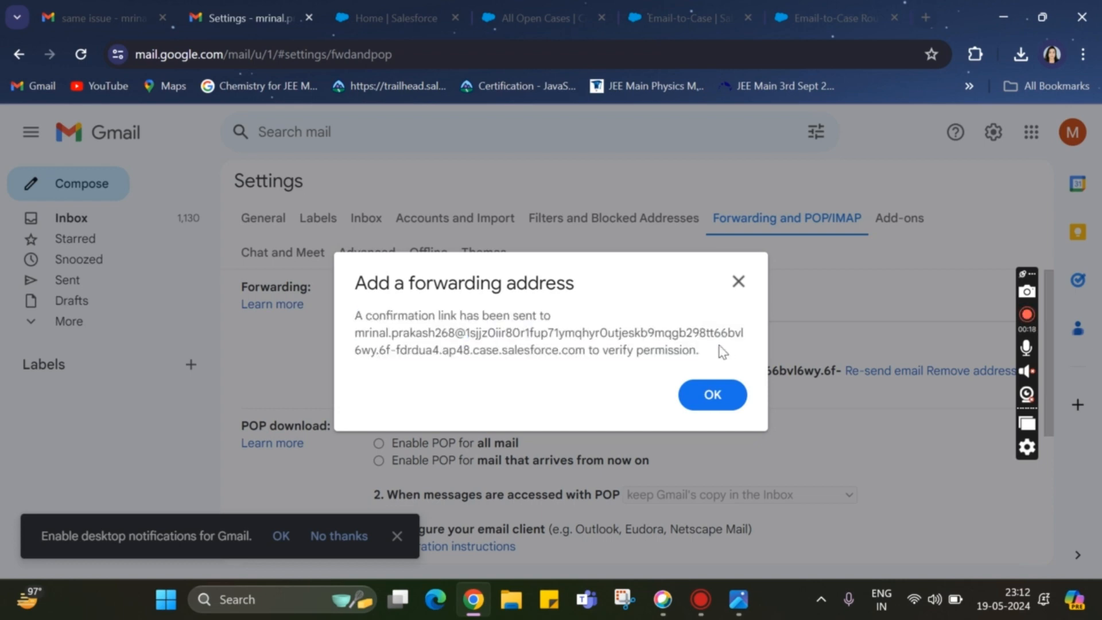
{"action": "left_click", "coordinate": [712, 392]}
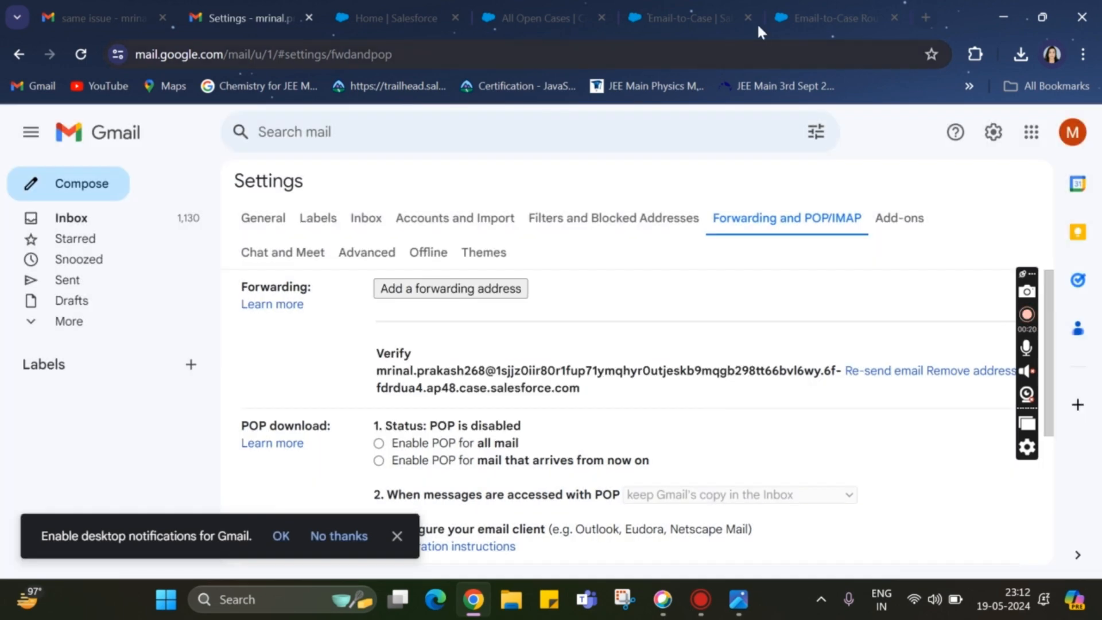
Switch to Salesforce, refresh the All Open Cases list and open the newest Gmail Forwarding Confirmation case
{"action": "left_click", "coordinate": [546, 17]}
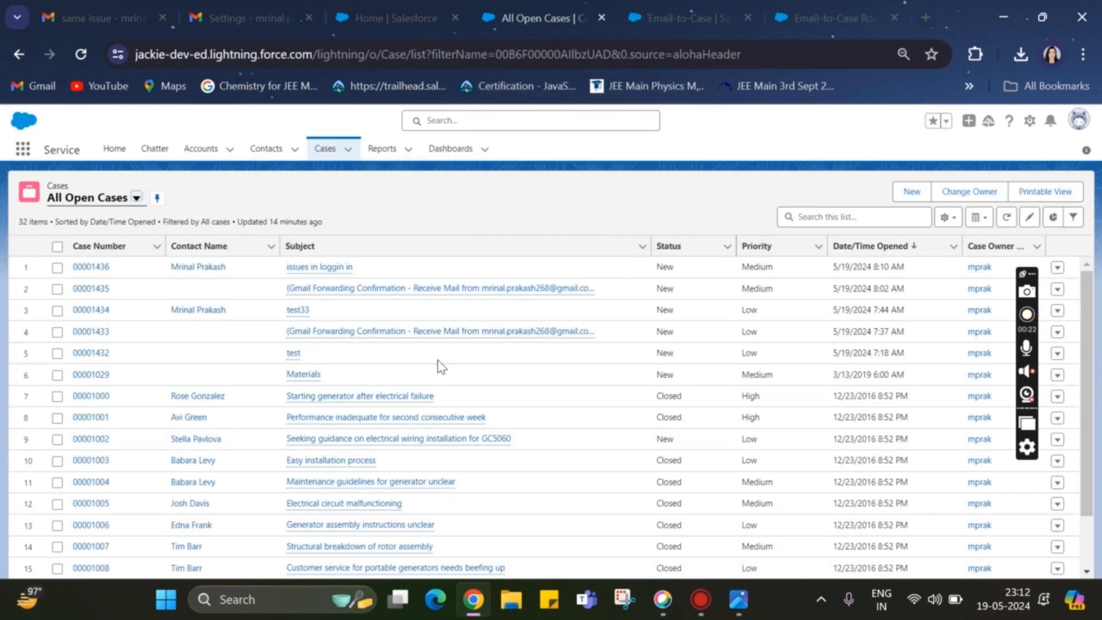
{"action": "left_click", "coordinate": [1007, 218]}
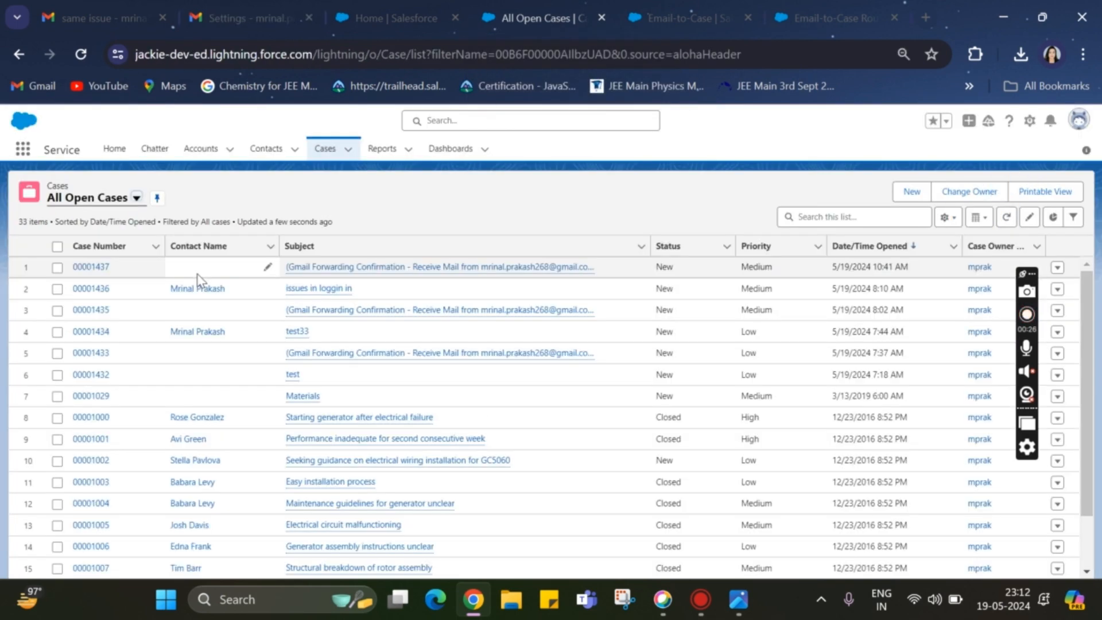
{"action": "mouse_move", "coordinate": [323, 276]}
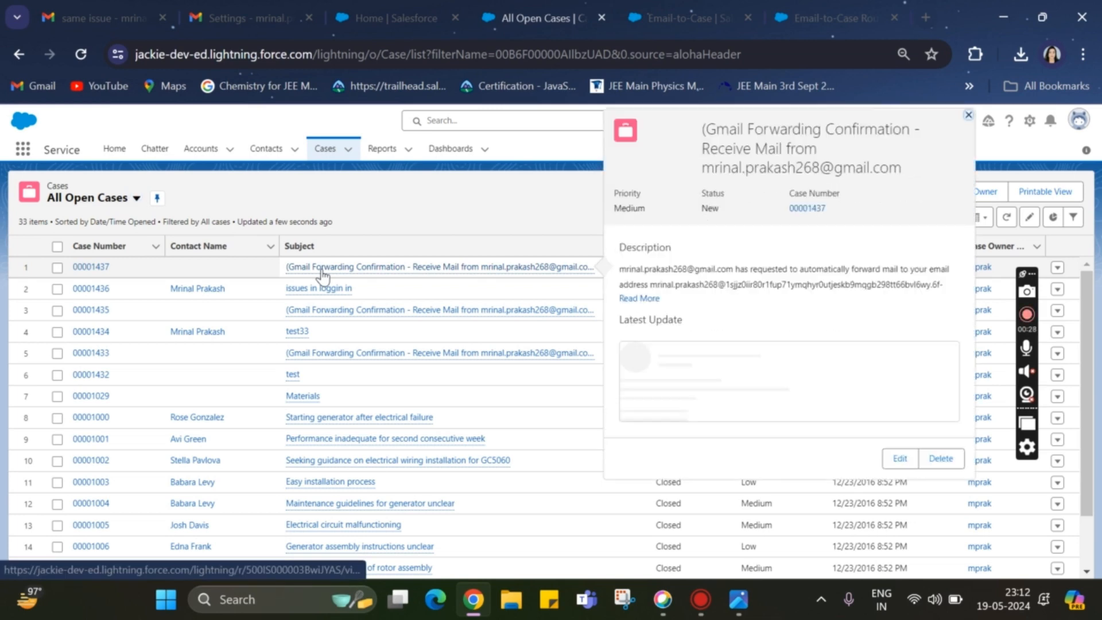
{"action": "left_click", "coordinate": [97, 275]}
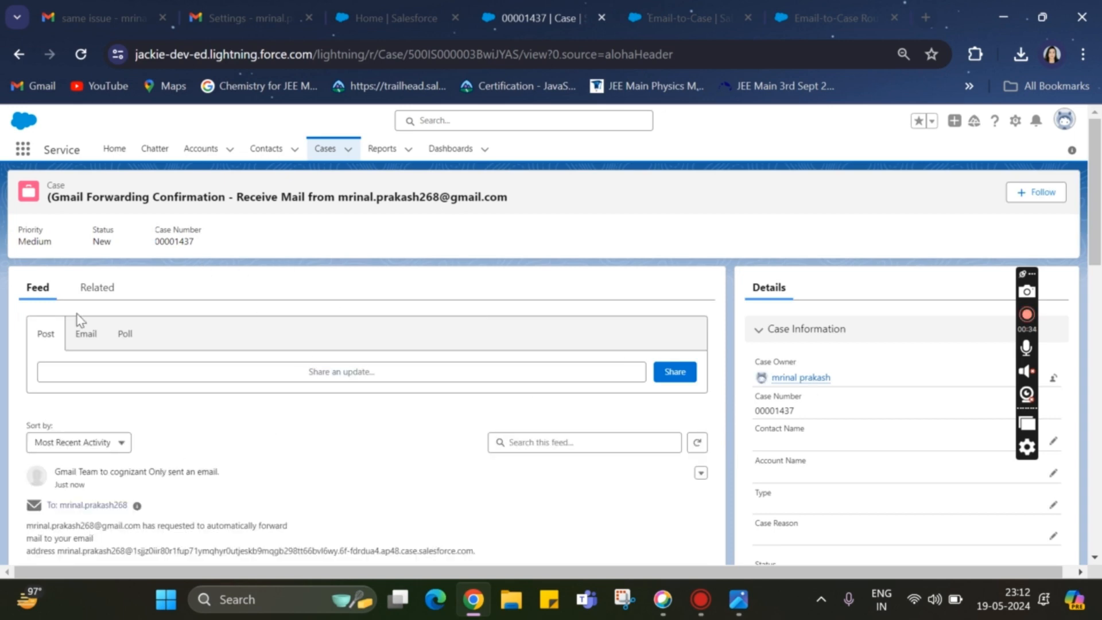
Open the case's related Gmail Forwarding Confirmation email and confirm the mail forwarding request through its link
{"action": "left_click", "coordinate": [101, 290]}
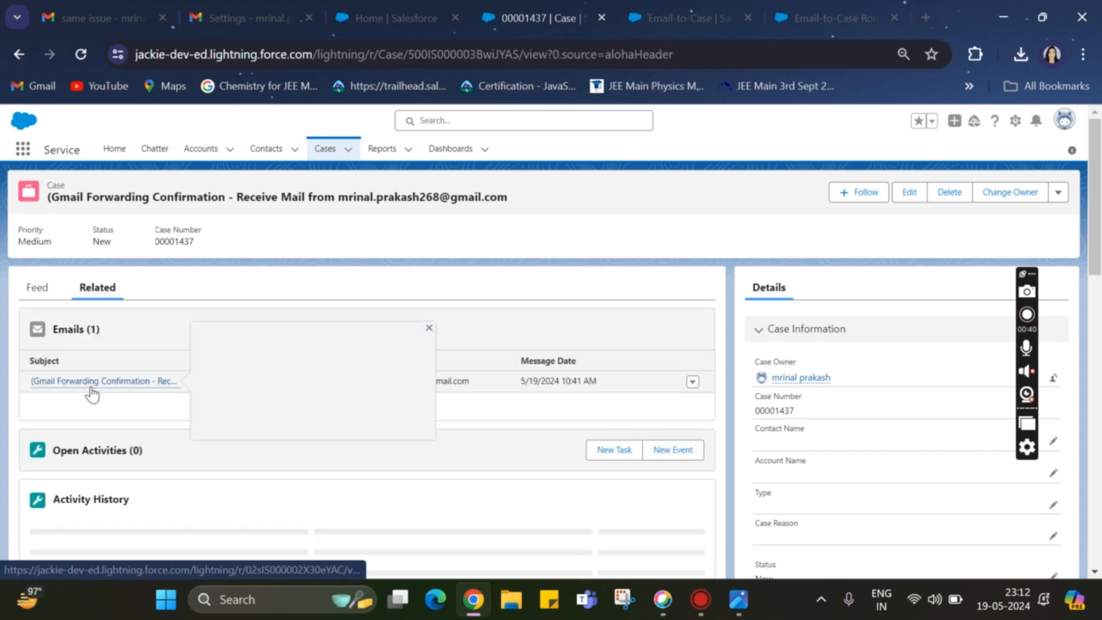
{"action": "left_click", "coordinate": [85, 389]}
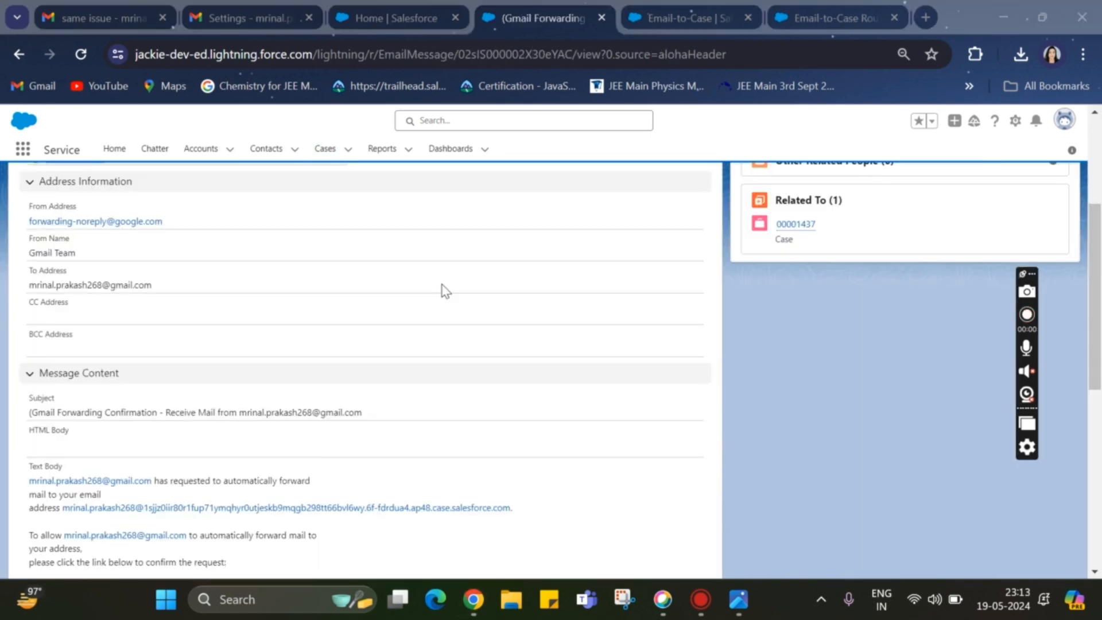
{"action": "scroll", "coordinate": [446, 292], "scroll_direction": "down", "scroll_amount": 1}
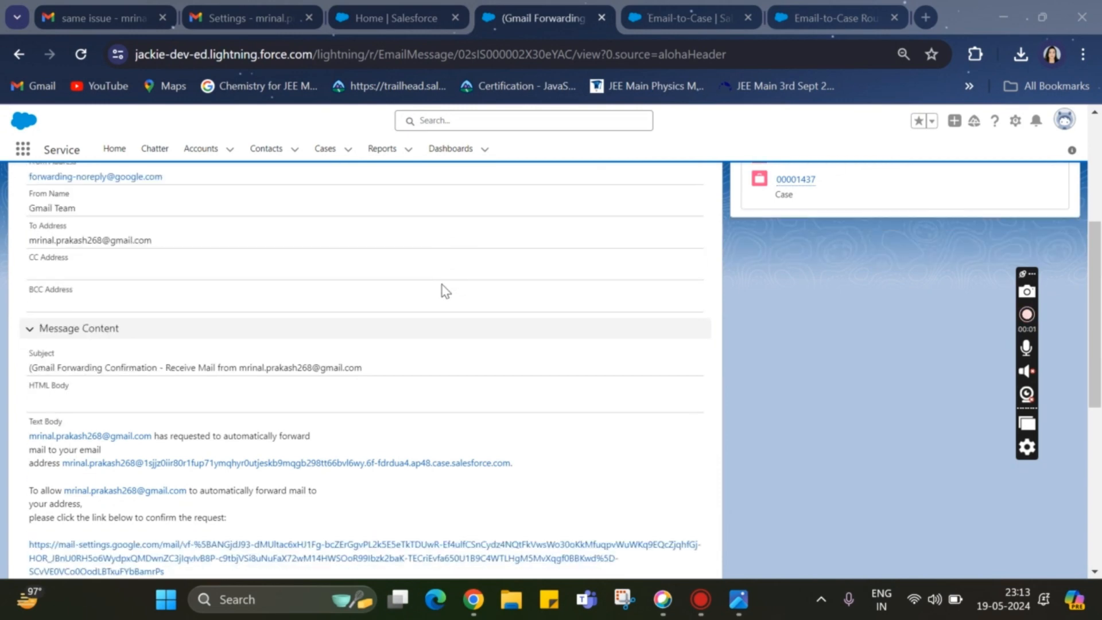
{"action": "scroll", "coordinate": [446, 291], "scroll_direction": "up", "scroll_amount": 1}
{"action": "scroll", "coordinate": [446, 291], "scroll_direction": "down", "scroll_amount": 4}
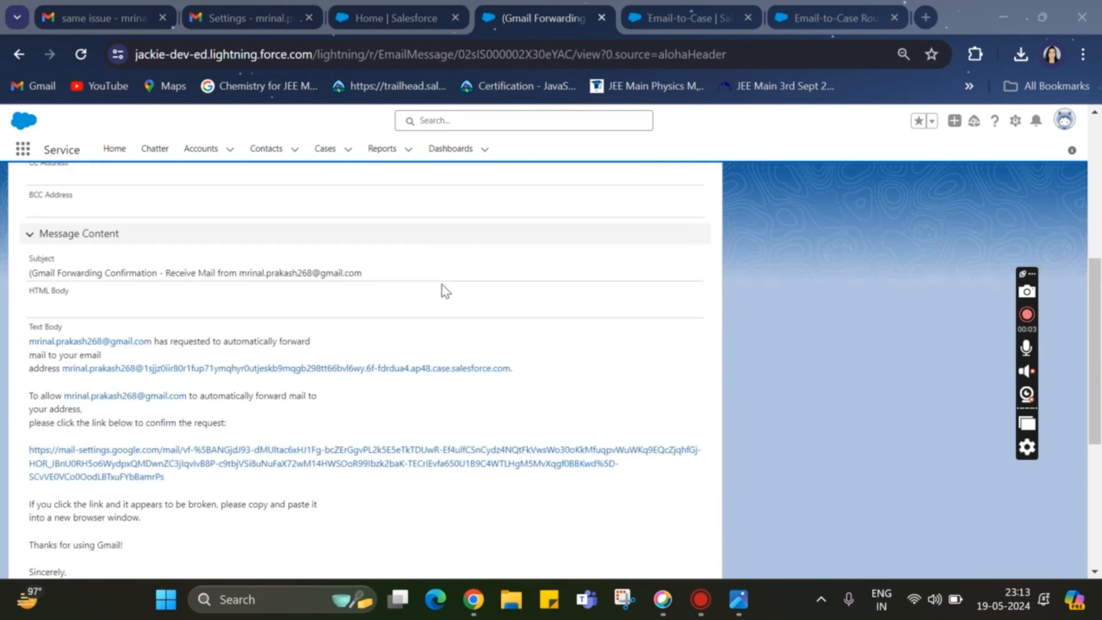
{"action": "left_click", "coordinate": [286, 385]}
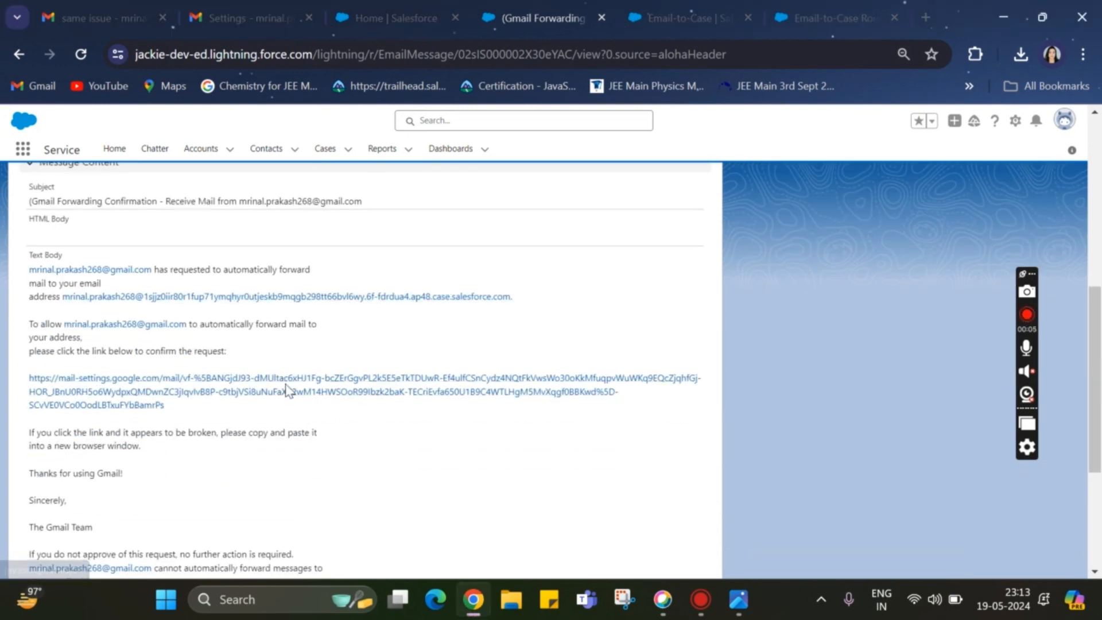
{"action": "left_click", "coordinate": [491, 392]}
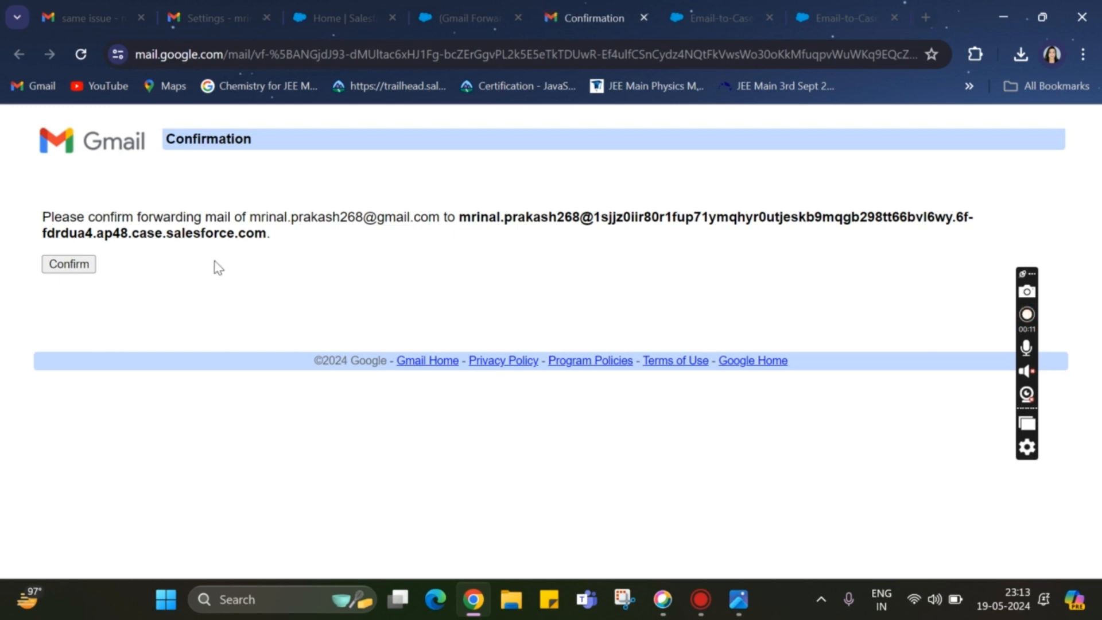
{"action": "left_click", "coordinate": [79, 265]}
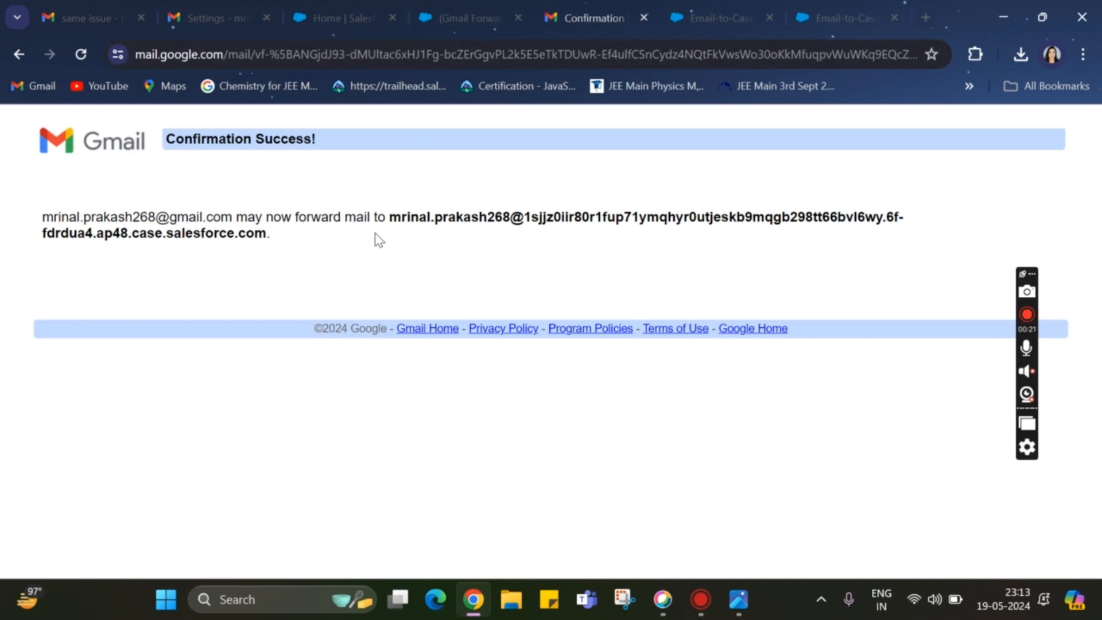
Reload Gmail's forwarding settings, enable forwarding a copy of incoming mail to the Salesforce email services address, and save the changes
{"action": "left_click", "coordinate": [191, 15]}
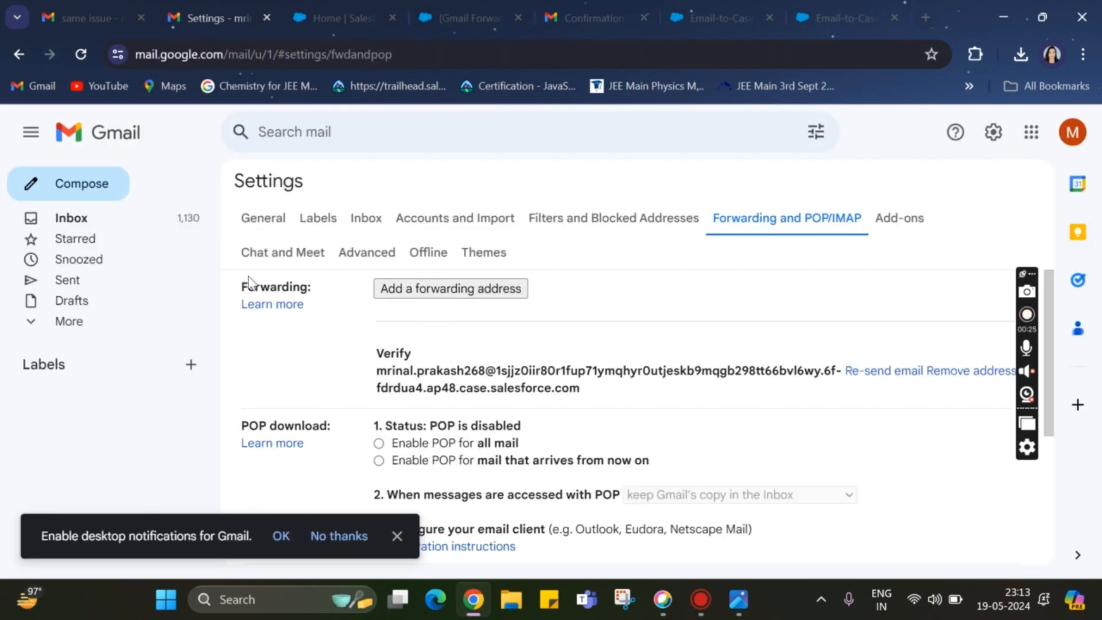
{"action": "left_click", "coordinate": [79, 54]}
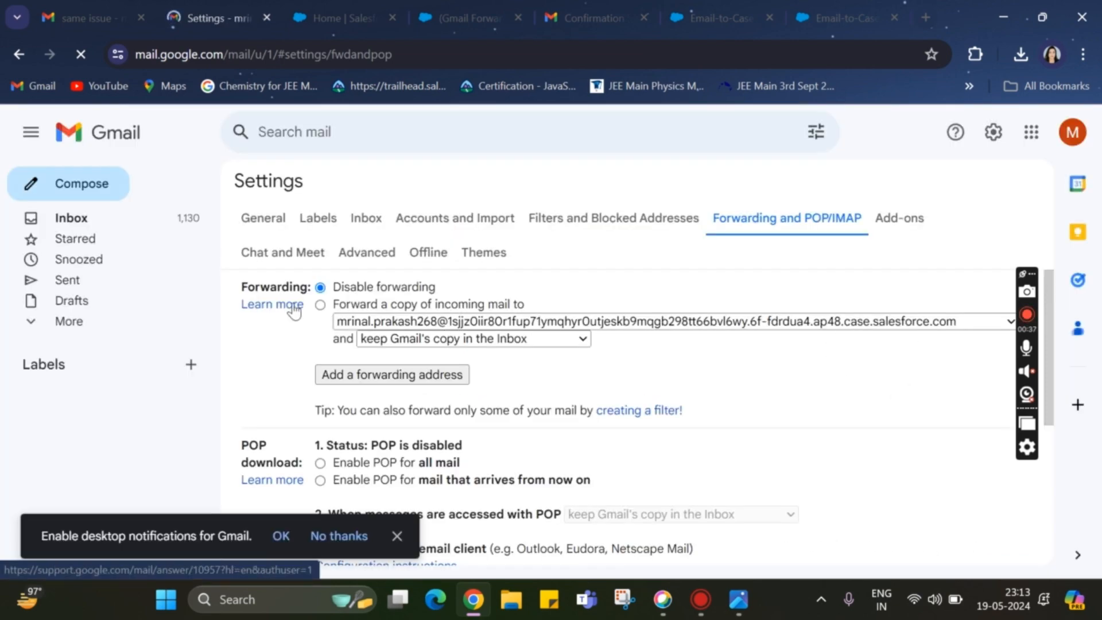
{"action": "left_click", "coordinate": [320, 305]}
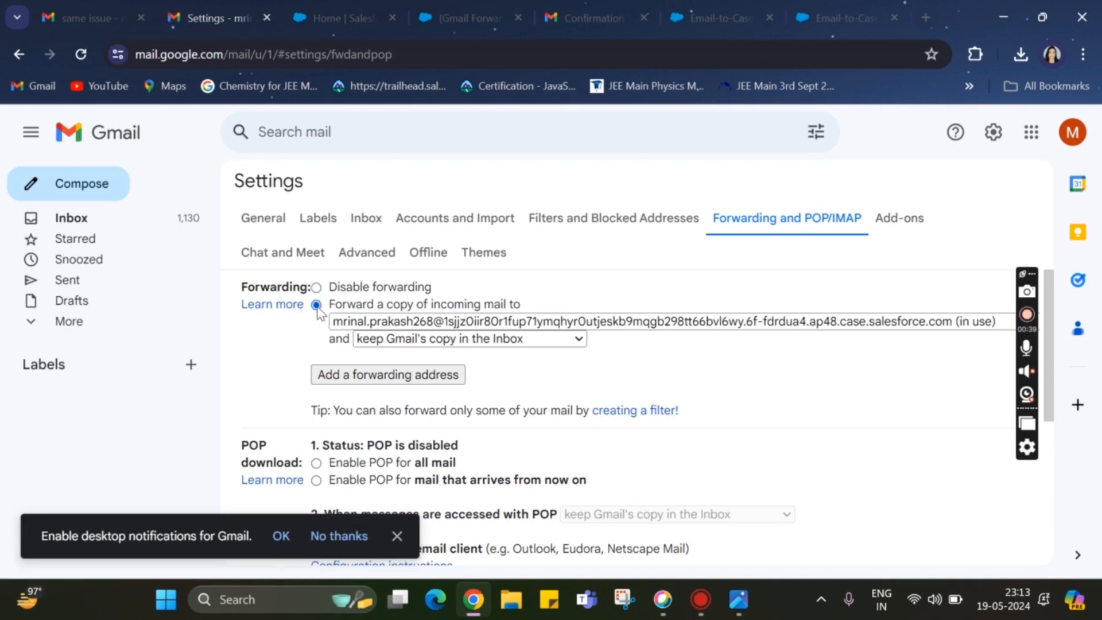
{"action": "scroll", "coordinate": [689, 339], "scroll_direction": "down", "scroll_amount": 5}
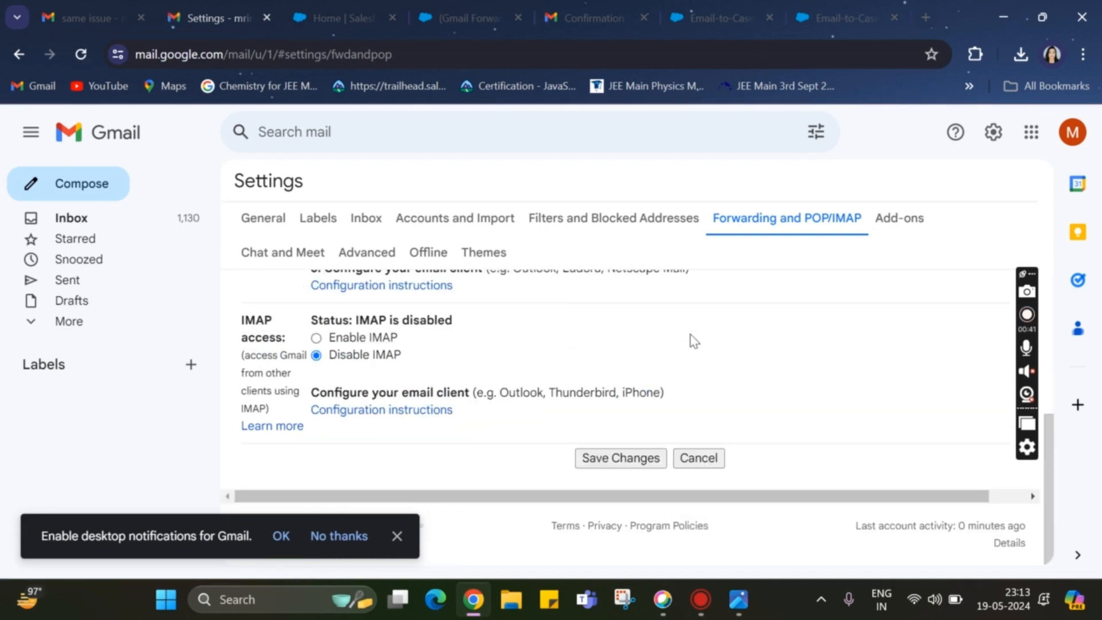
{"action": "left_click", "coordinate": [605, 459]}
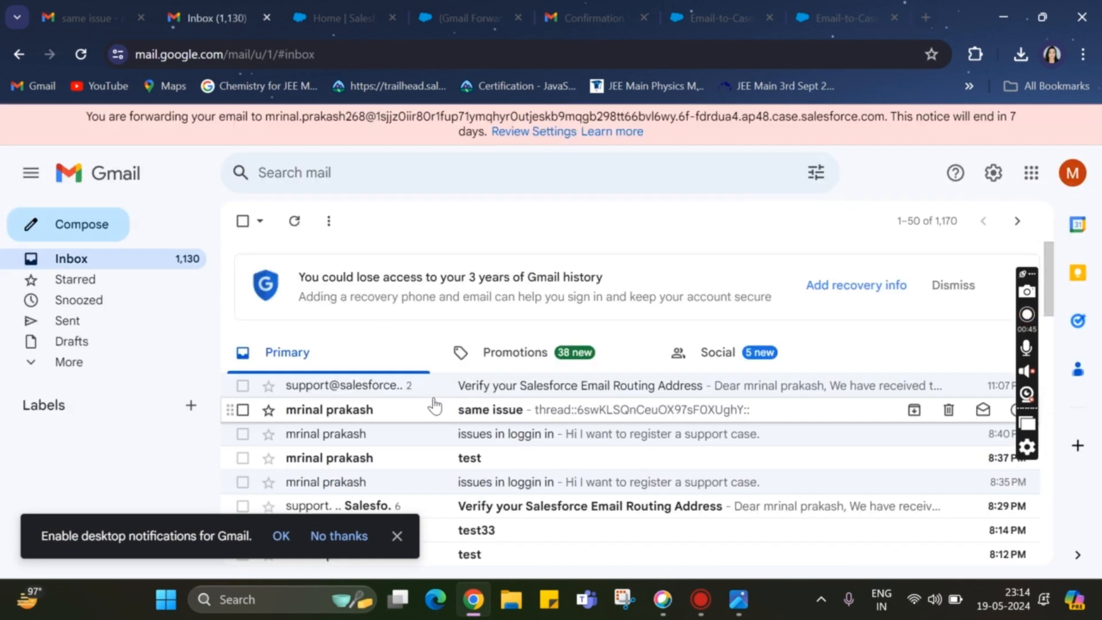
{"action": "left_click_drag", "start_coordinate": [71, 116], "coordinate": [705, 149]}
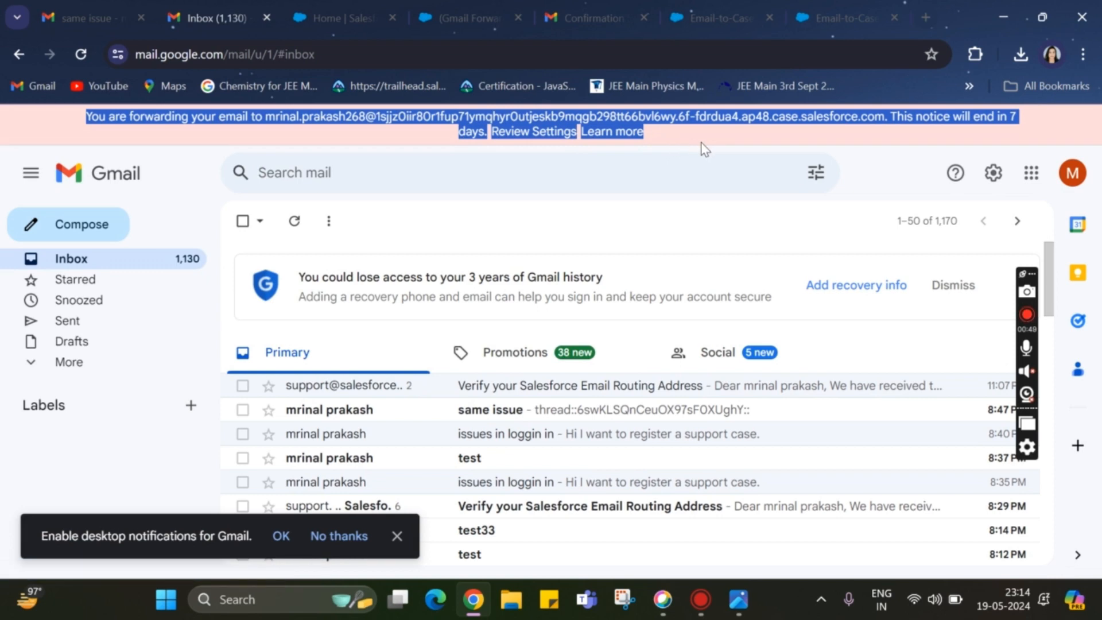
{"action": "left_click", "coordinate": [705, 149]}
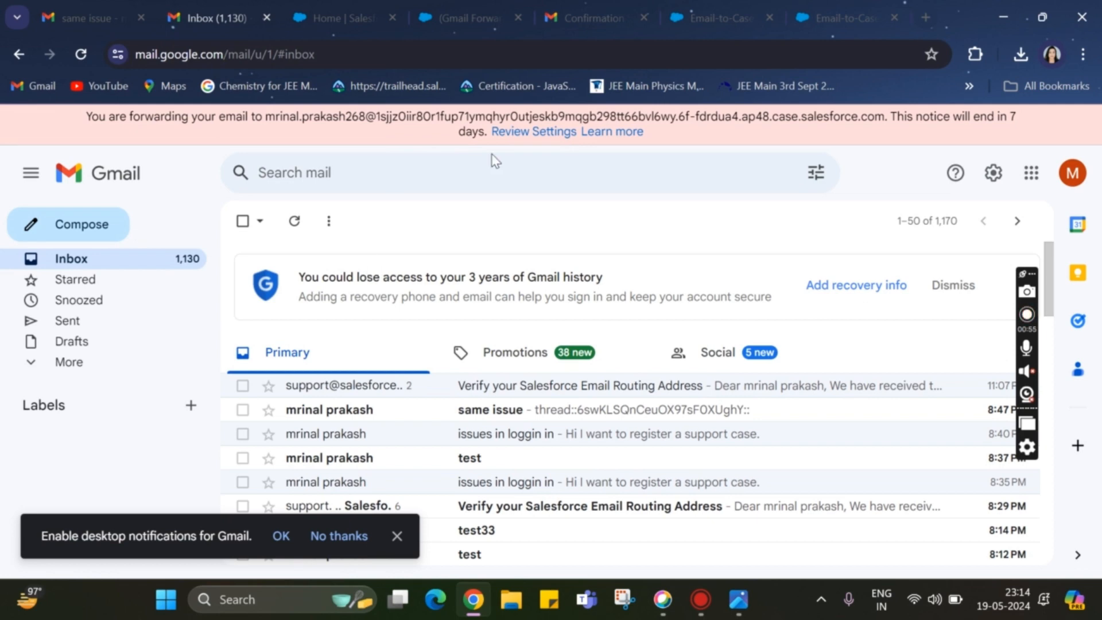
Return to the sender account's new message and enter the subject "My first email to case"
{"action": "left_click", "coordinate": [78, 16]}
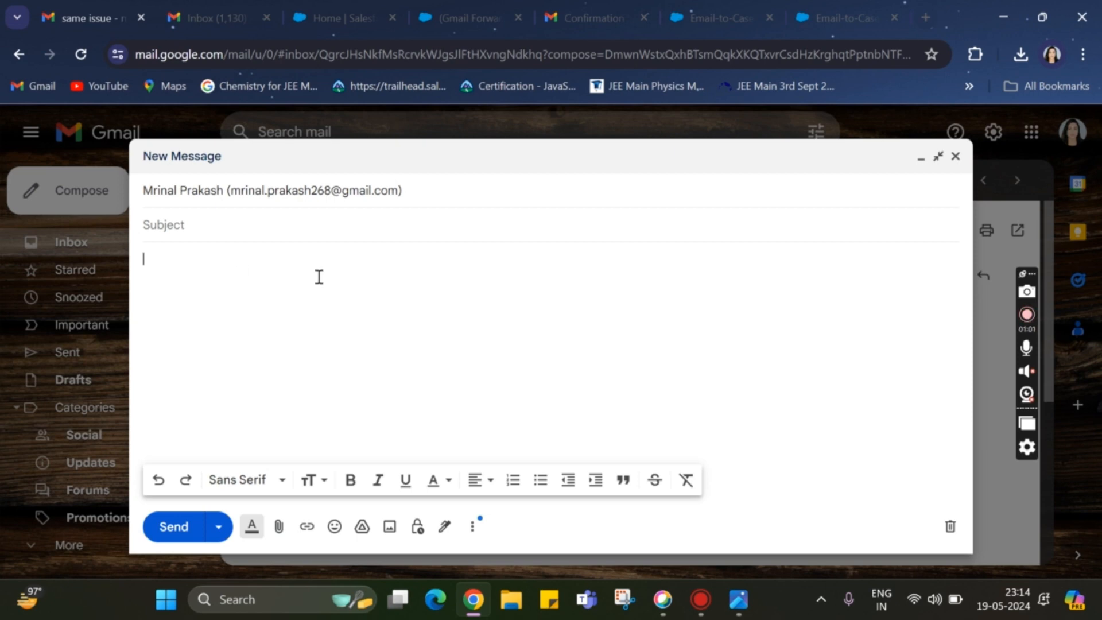
{"action": "left_click", "coordinate": [232, 227]}
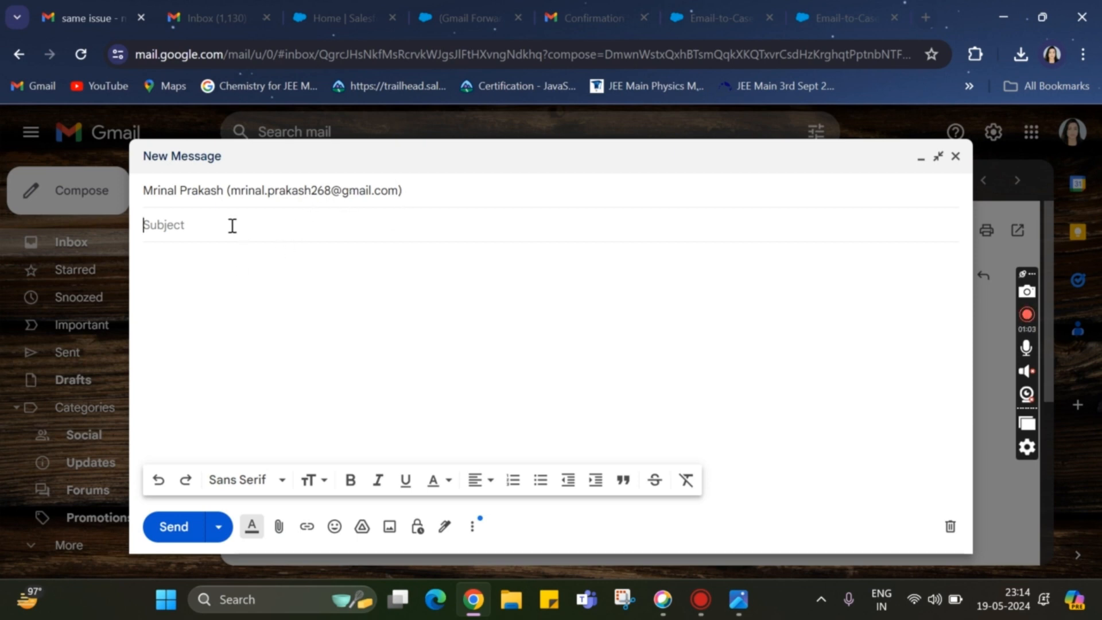
{"action": "type", "text": "My first email to case"}
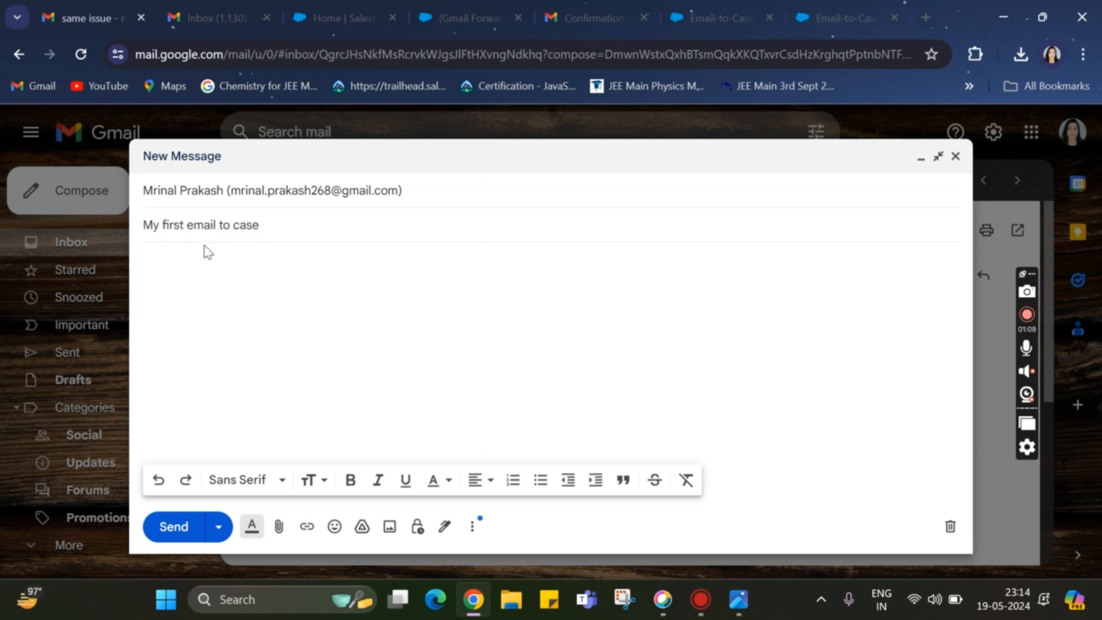
Write the message body "Hi Please open a support case." and send the email
{"action": "left_click", "coordinate": [194, 268]}
{"action": "type", "text": "Hi "}
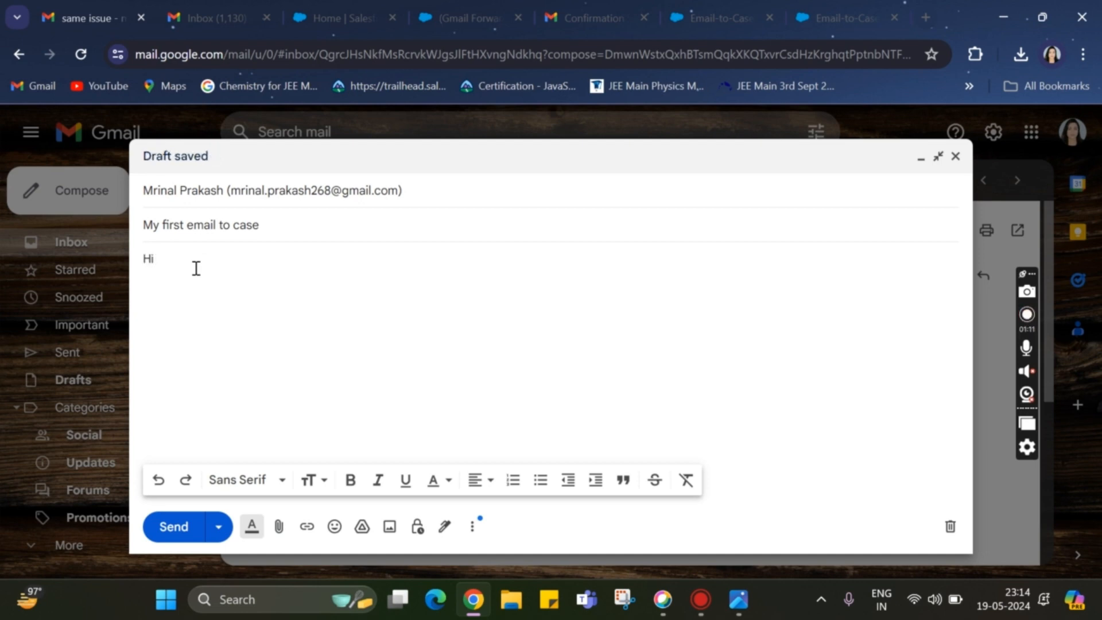
{"action": "type", "text": "Please open"}
{"action": "type", "text": " the"}
{"action": "key", "text": "BackSpace"}
{"action": "key", "text": "BackSpace"}
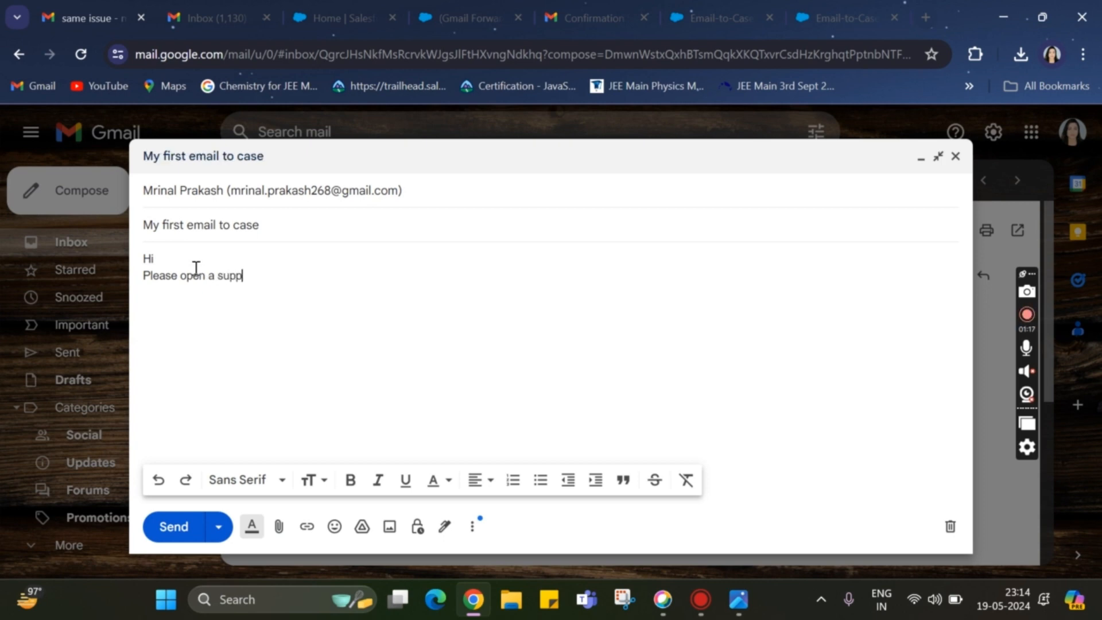
{"action": "type", "text": "cva"}
{"action": "type", "text": "se."}
{"action": "left_click", "coordinate": [172, 527]}
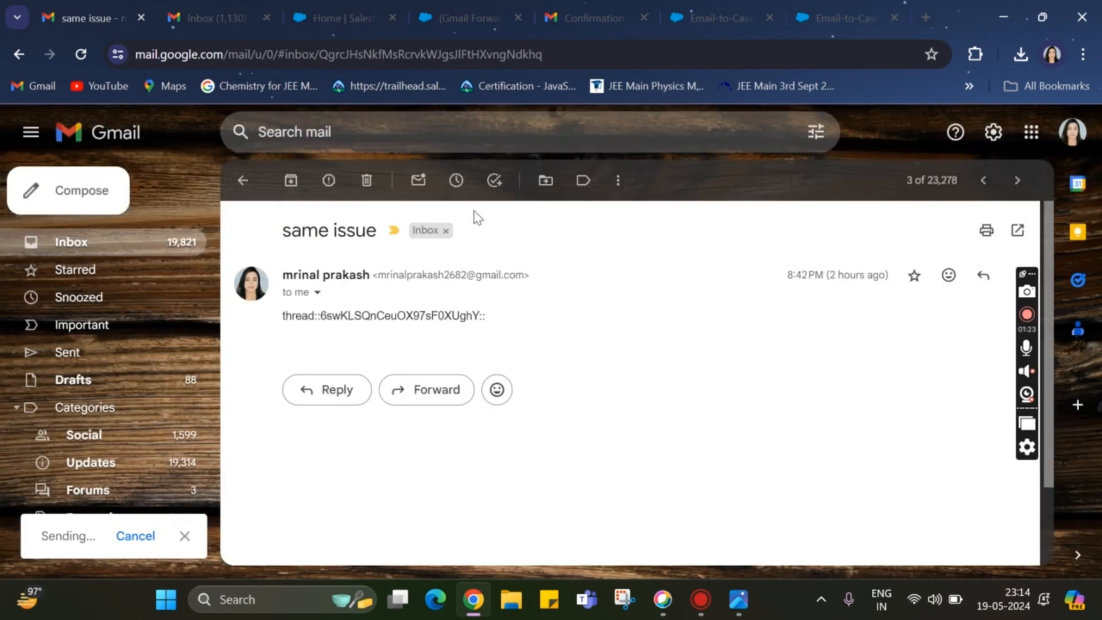
Check the receiving Gmail account's inbox for the test email, refreshing the message list
{"action": "left_click", "coordinate": [210, 23]}
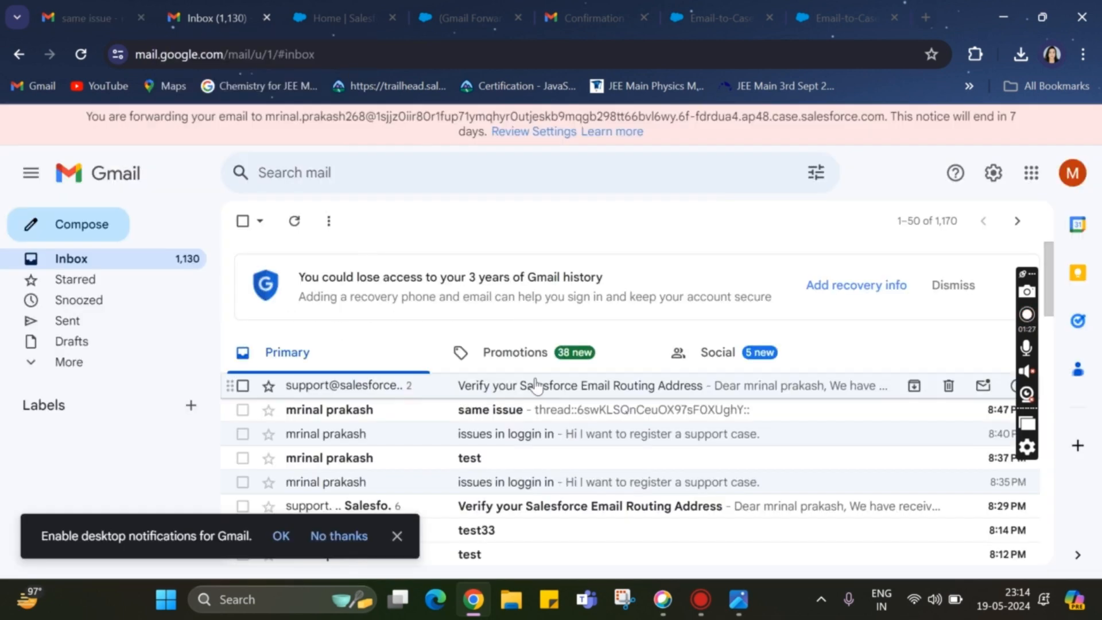
{"action": "scroll", "coordinate": [535, 386], "scroll_direction": "down", "scroll_amount": 2}
{"action": "scroll", "coordinate": [534, 386], "scroll_direction": "up", "scroll_amount": 1}
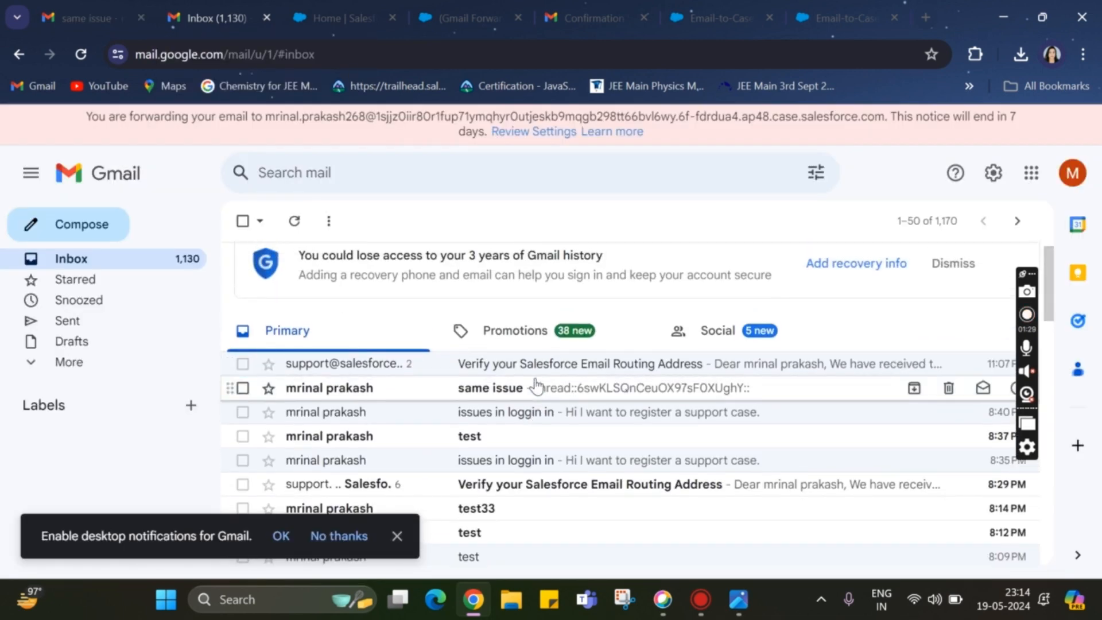
{"action": "left_click", "coordinate": [295, 219]}
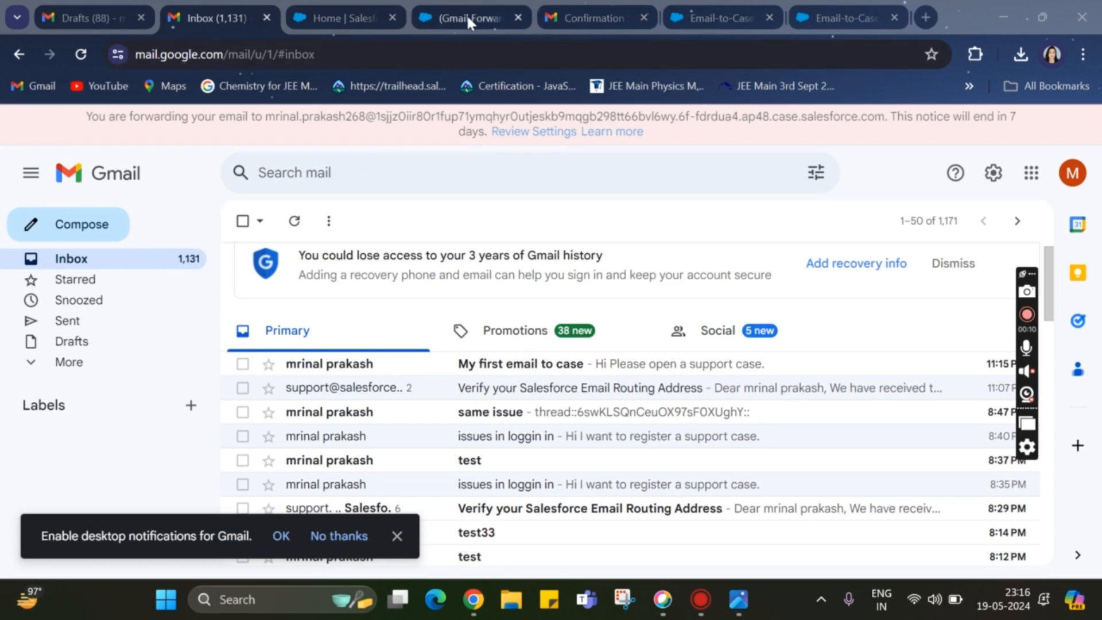
Switch to Salesforce, show the All Open Cases list and open the "My first email to case" case
{"action": "left_click", "coordinate": [441, 16]}
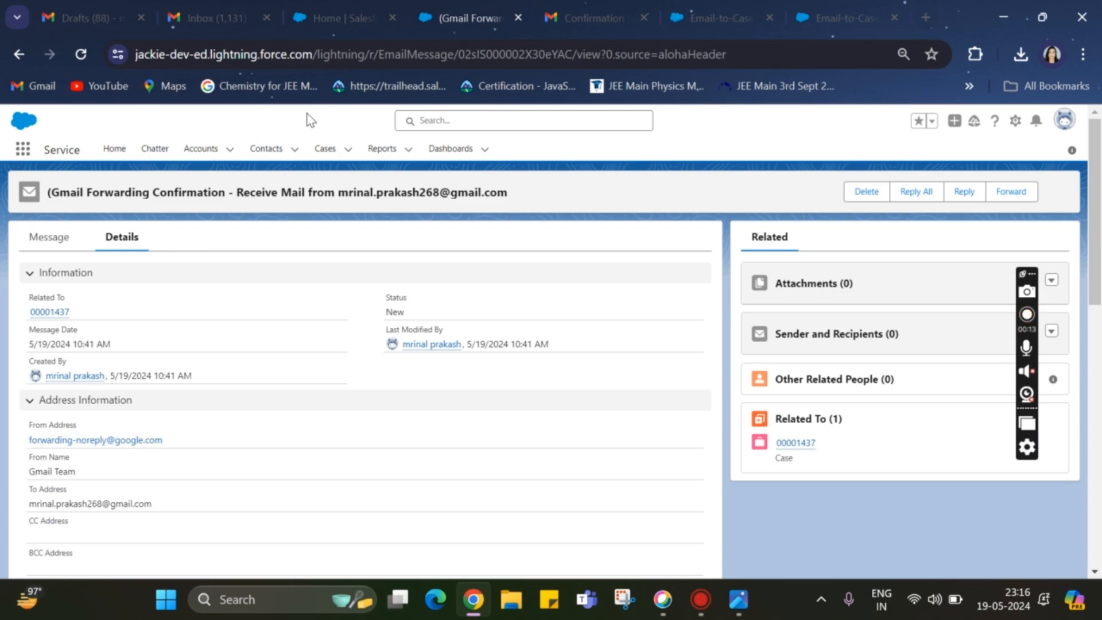
{"action": "left_click", "coordinate": [325, 149]}
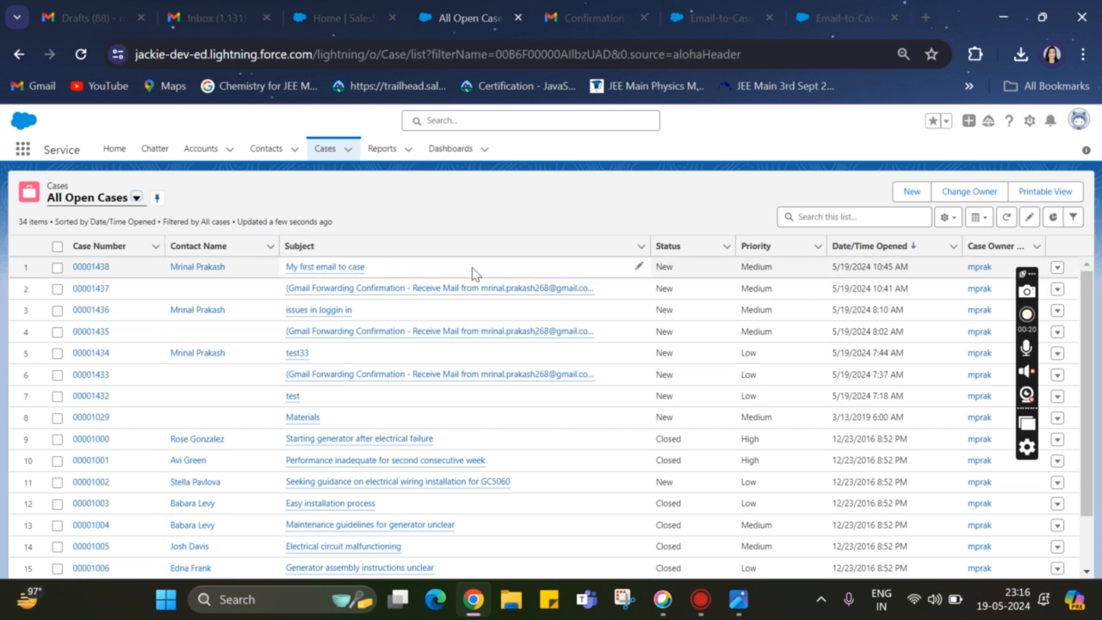
{"action": "left_click", "coordinate": [89, 268]}
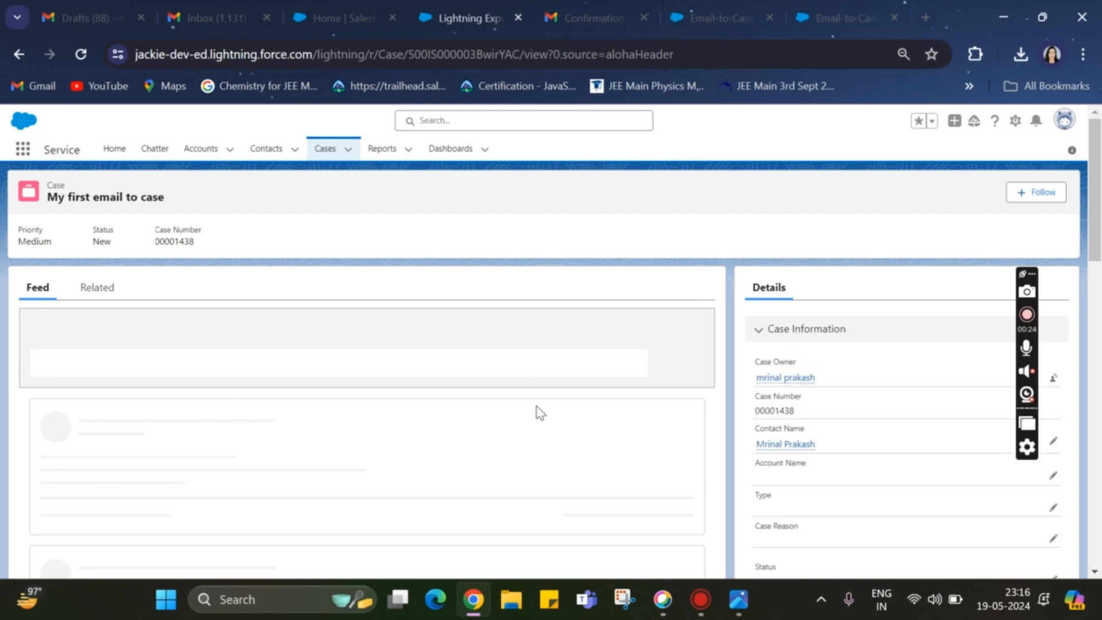
Examine the case's details, including contact email, case origin and web information
{"action": "scroll", "coordinate": [914, 453], "scroll_direction": "down", "scroll_amount": 3}
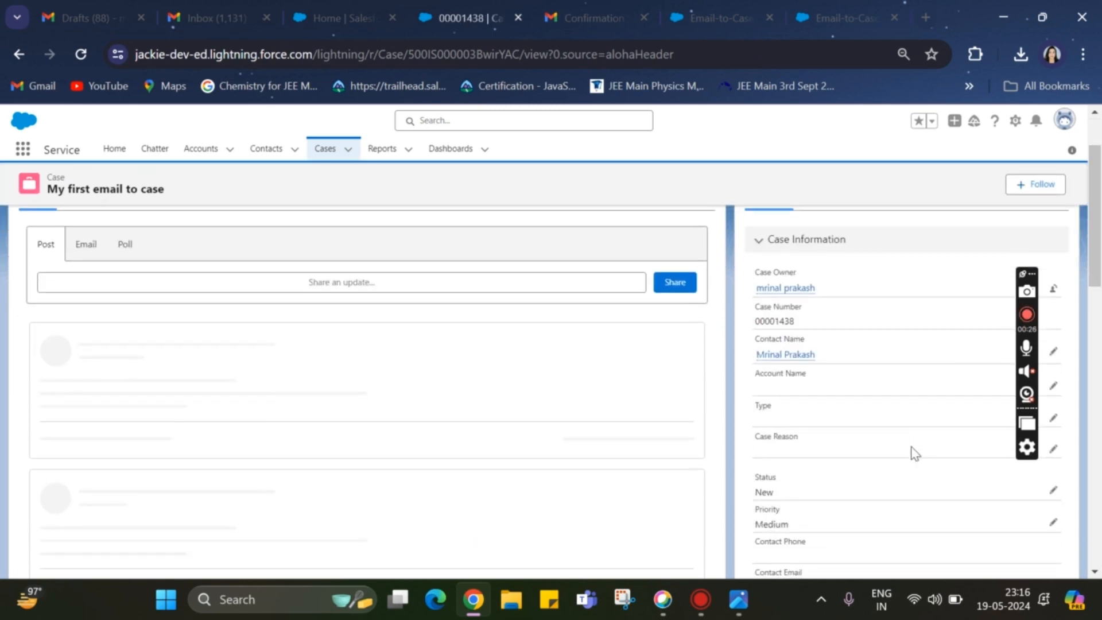
{"action": "scroll", "coordinate": [914, 454], "scroll_direction": "down", "scroll_amount": 3}
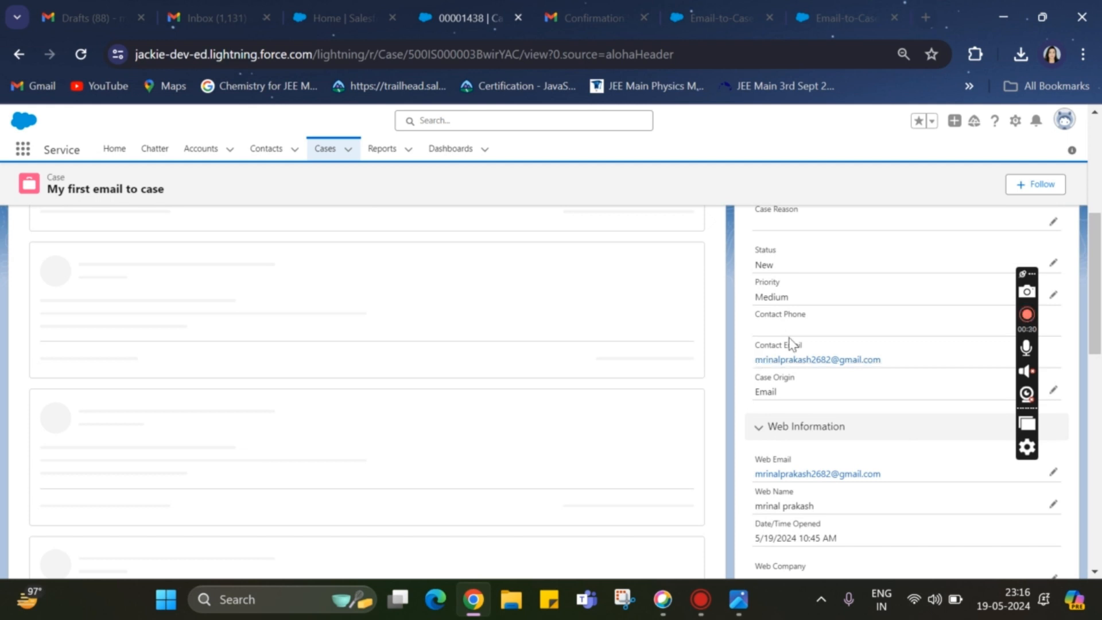
{"action": "left_click_drag", "start_coordinate": [899, 365], "coordinate": [751, 370]}
{"action": "left_click", "coordinate": [750, 365]}
{"action": "scroll", "coordinate": [797, 465], "scroll_direction": "down", "scroll_amount": 2}
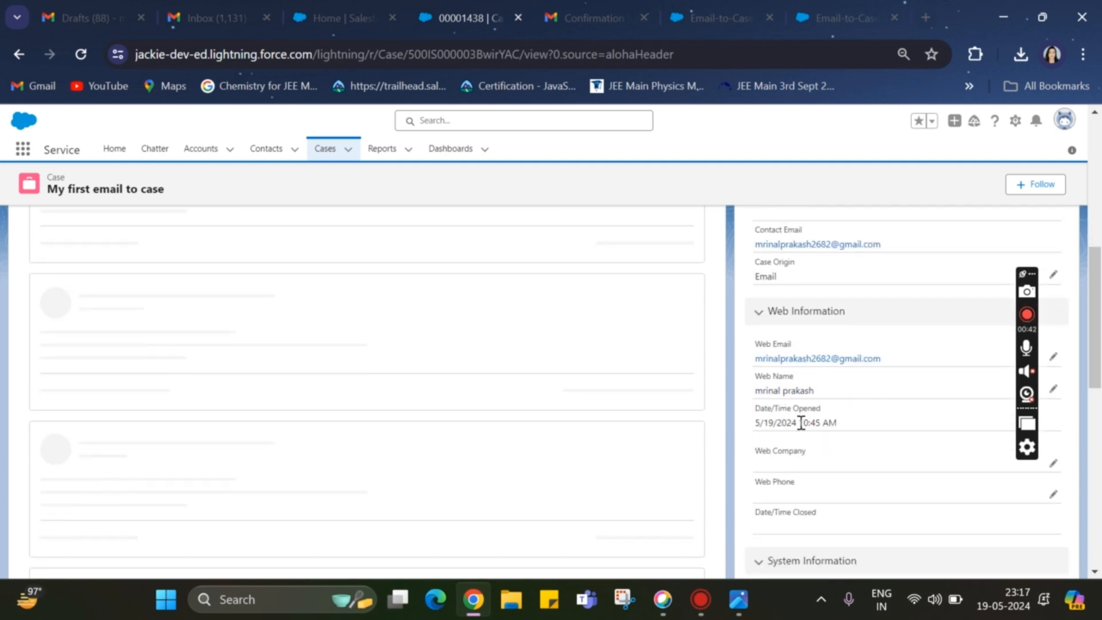
Review the case's system information and description sections
{"action": "scroll", "coordinate": [841, 435], "scroll_direction": "down", "scroll_amount": 3}
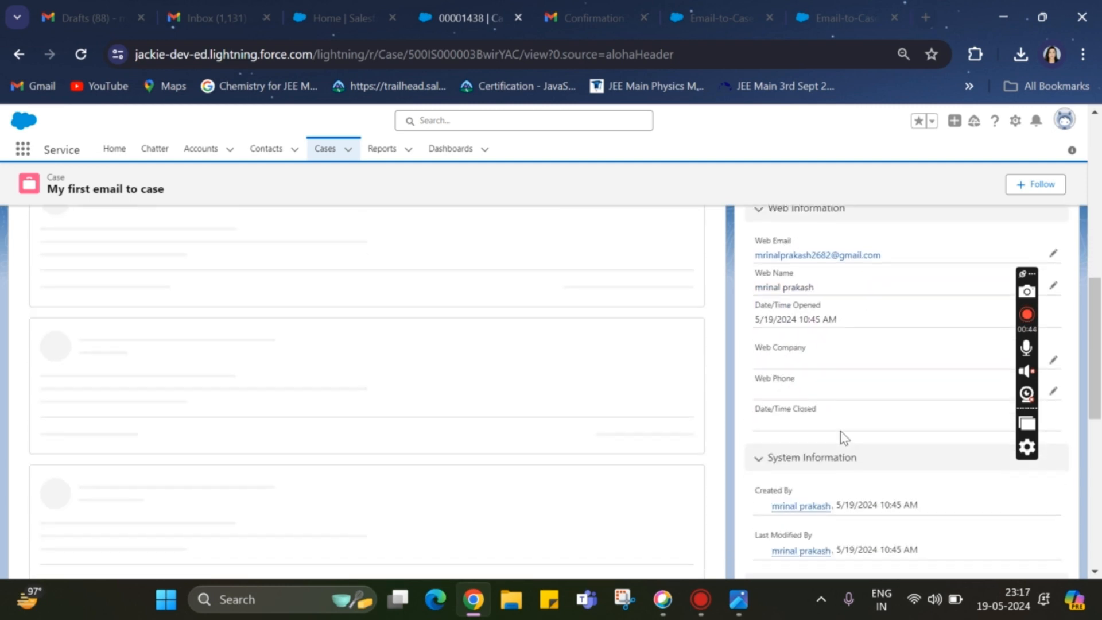
{"action": "scroll", "coordinate": [841, 431], "scroll_direction": "down", "scroll_amount": 4}
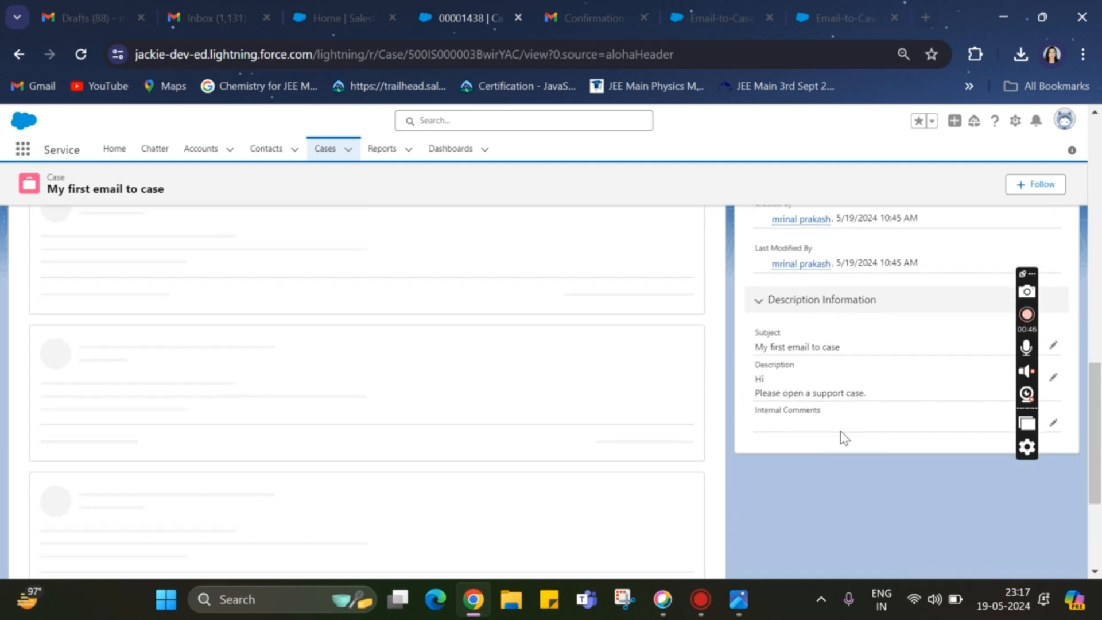
{"action": "scroll", "coordinate": [832, 376], "scroll_direction": "up", "scroll_amount": 10}
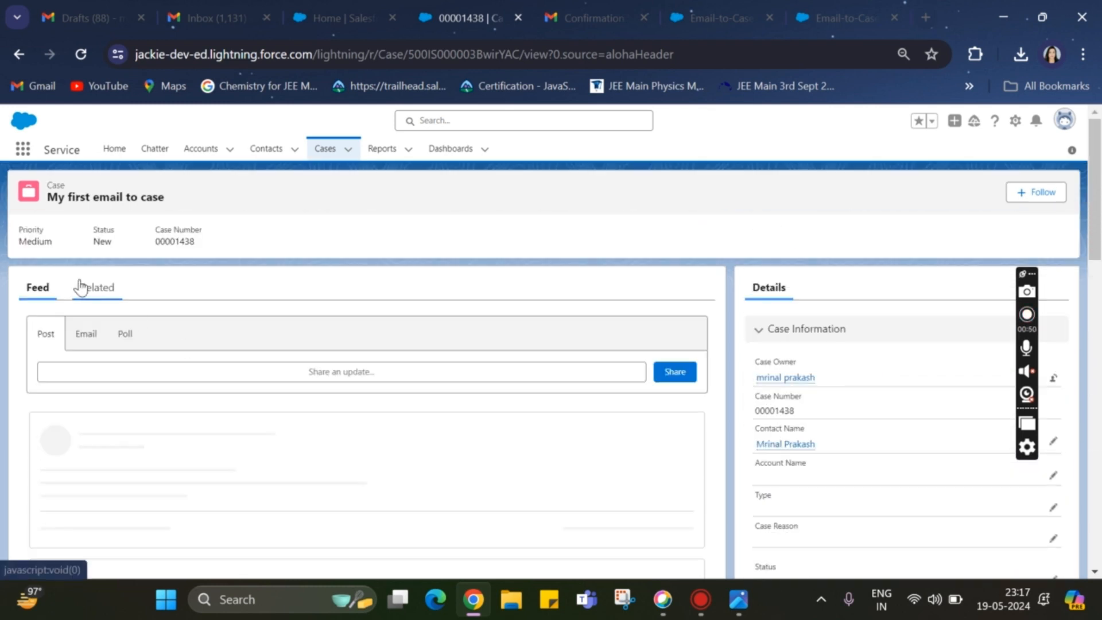
Start a reply to the case's related email "My first email to case" and write "acknowledged" as the message body
{"action": "left_click", "coordinate": [97, 288]}
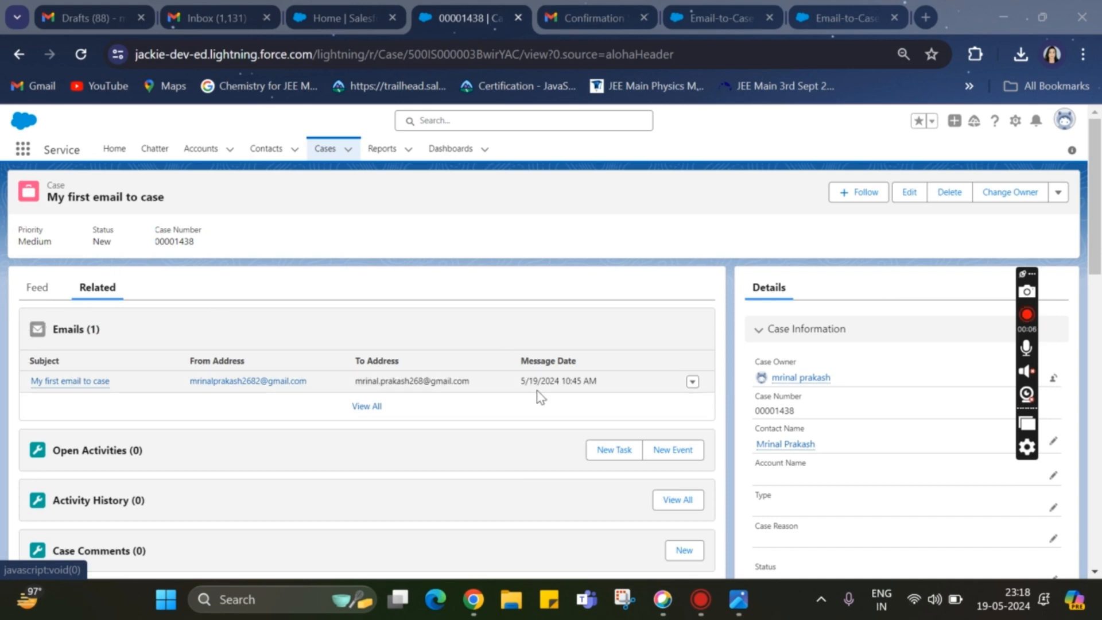
{"action": "left_click", "coordinate": [692, 385]}
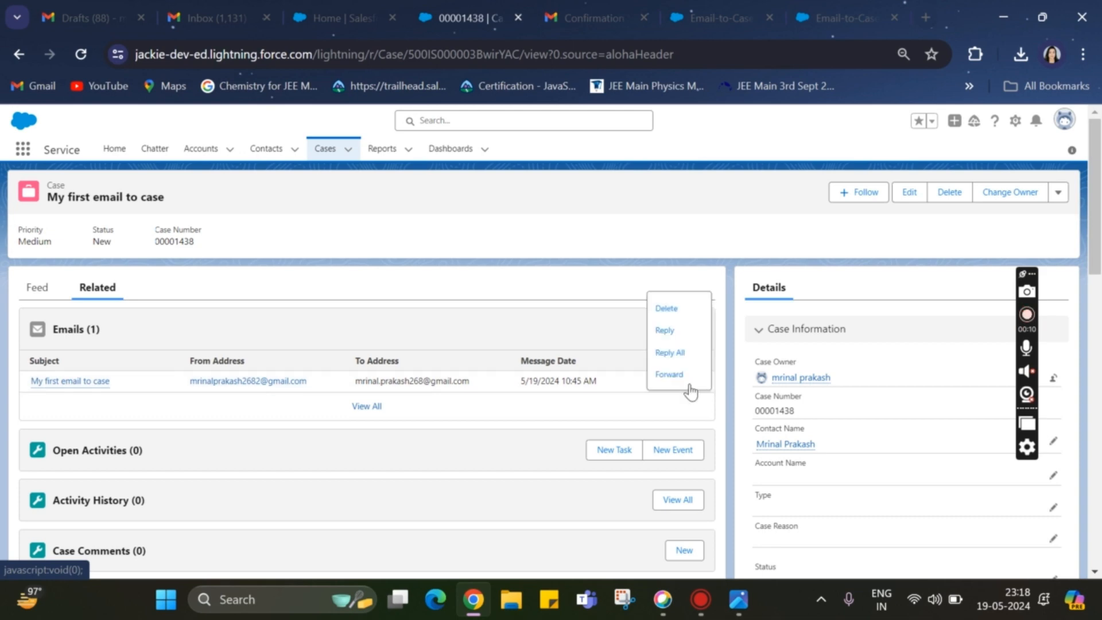
{"action": "left_click", "coordinate": [672, 335]}
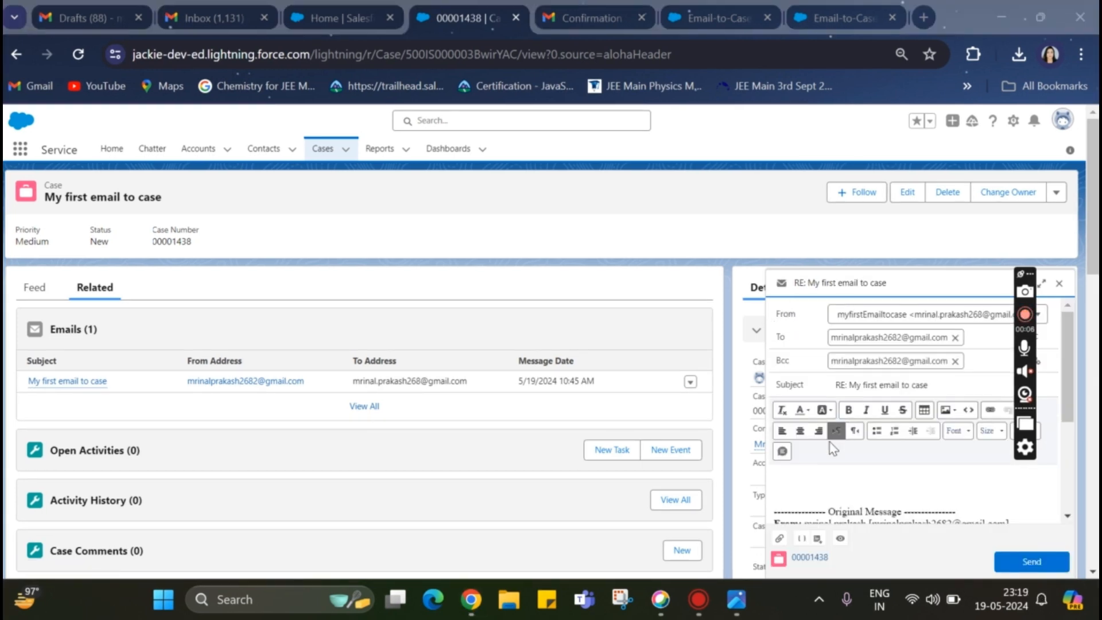
{"action": "left_click", "coordinate": [800, 475]}
{"action": "type", "text": "acknoedged"}
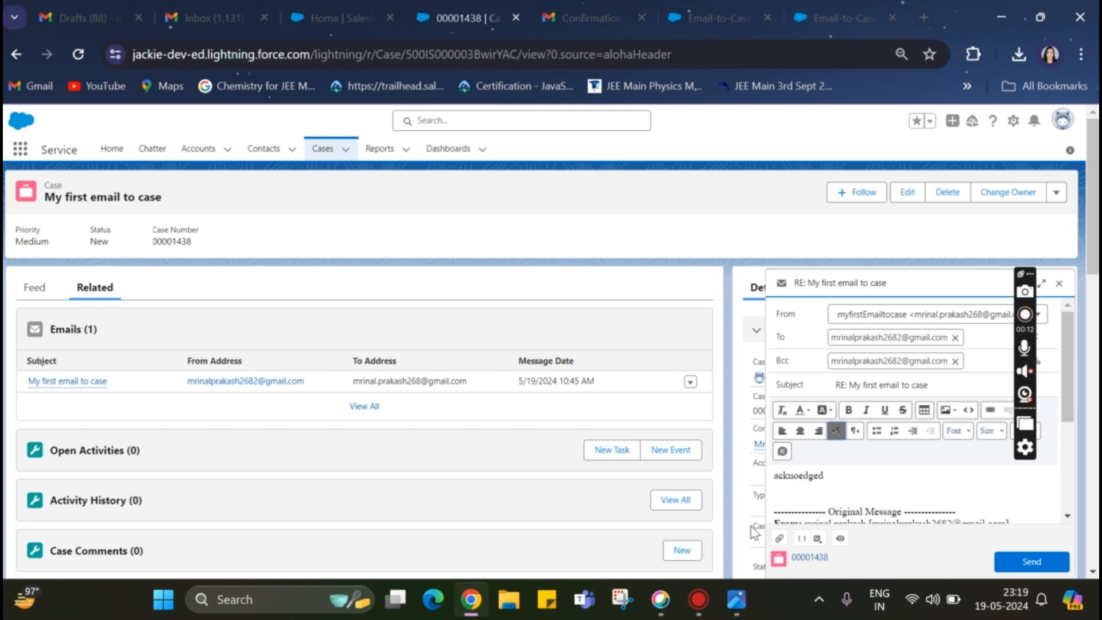
{"action": "left_click", "coordinate": [804, 475]}
{"action": "key", "text": "BackSpace"}
{"action": "type", "text": "wle"}
Remove the Bcc recipient from the reply and send the email
{"action": "left_click_drag", "start_coordinate": [777, 367], "coordinate": [969, 363]}
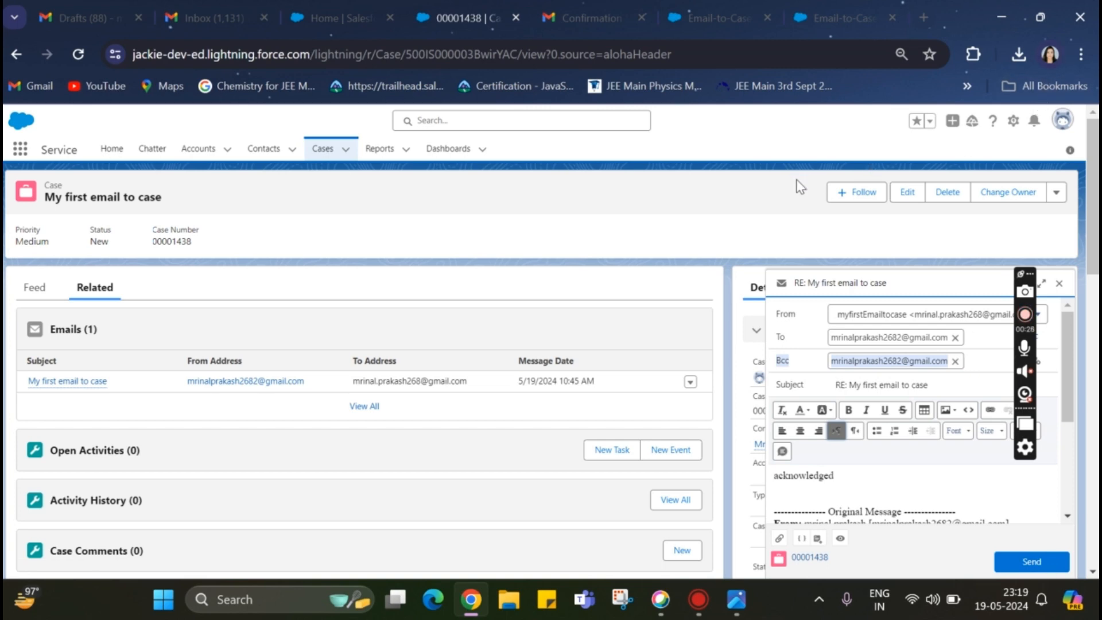
{"action": "left_click", "coordinate": [810, 369]}
{"action": "left_click_drag", "start_coordinate": [807, 362], "coordinate": [952, 367]}
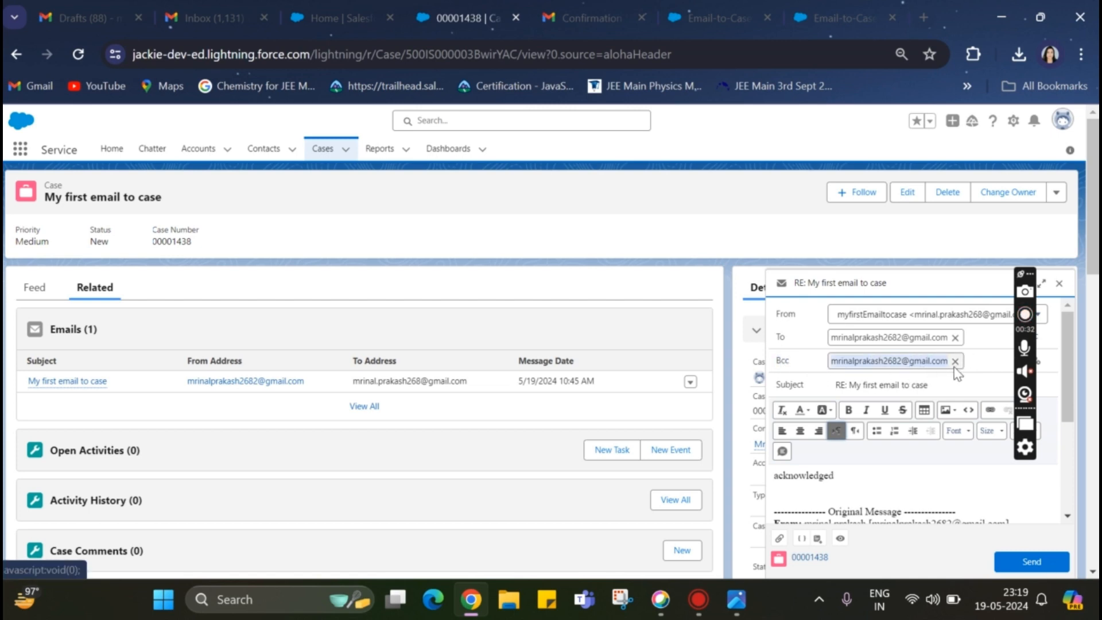
{"action": "left_click", "coordinate": [1060, 125]}
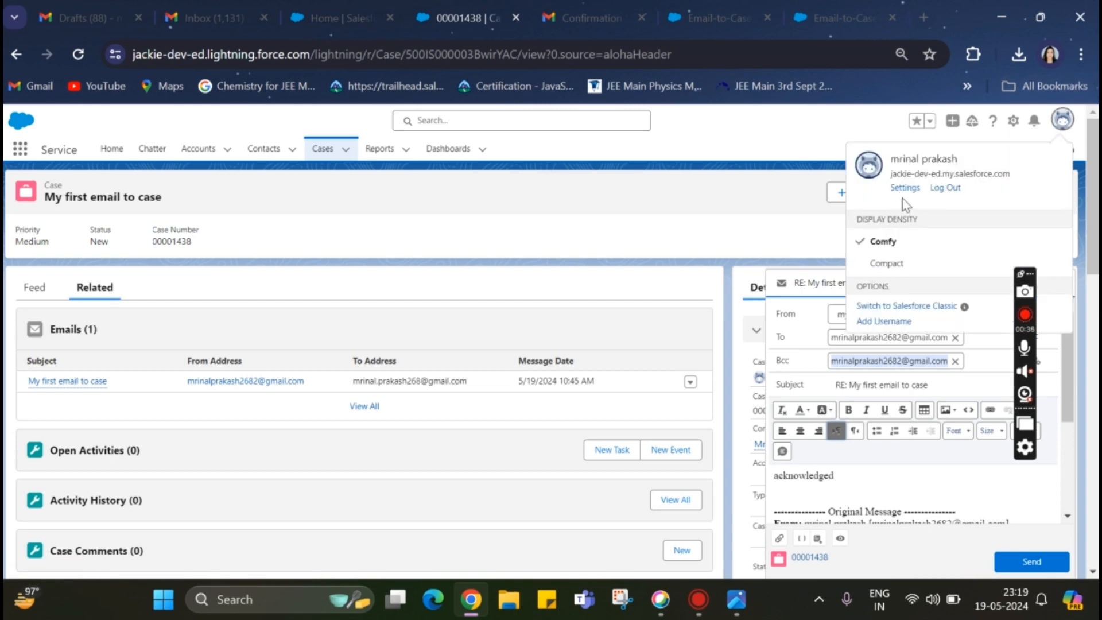
{"action": "left_click", "coordinate": [1061, 121]}
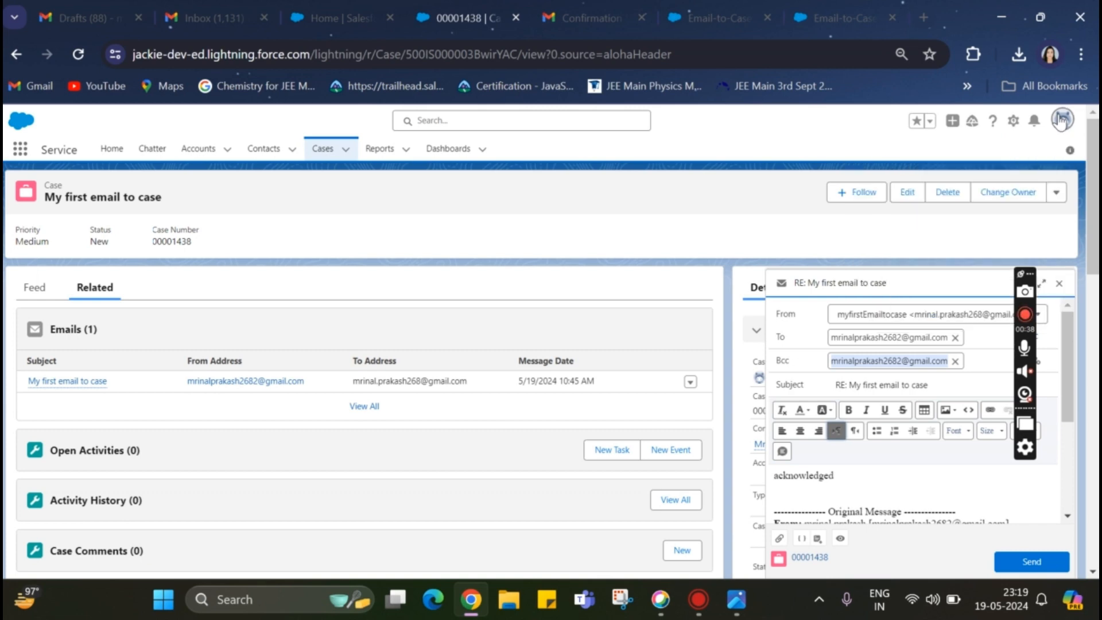
{"action": "left_click", "coordinate": [955, 360]}
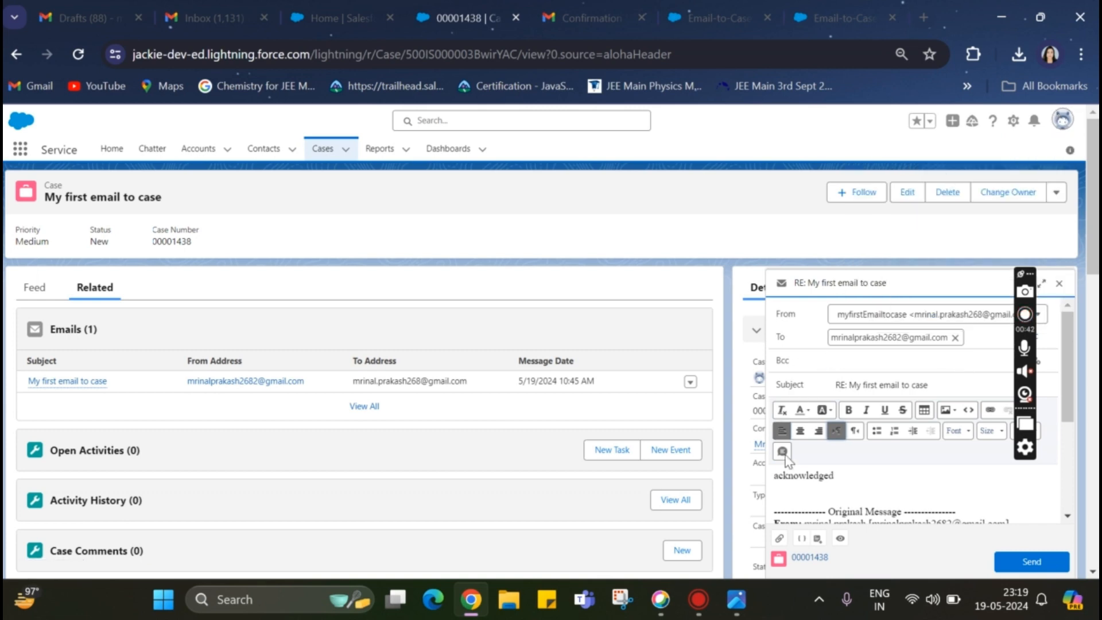
{"action": "left_click", "coordinate": [1027, 561]}
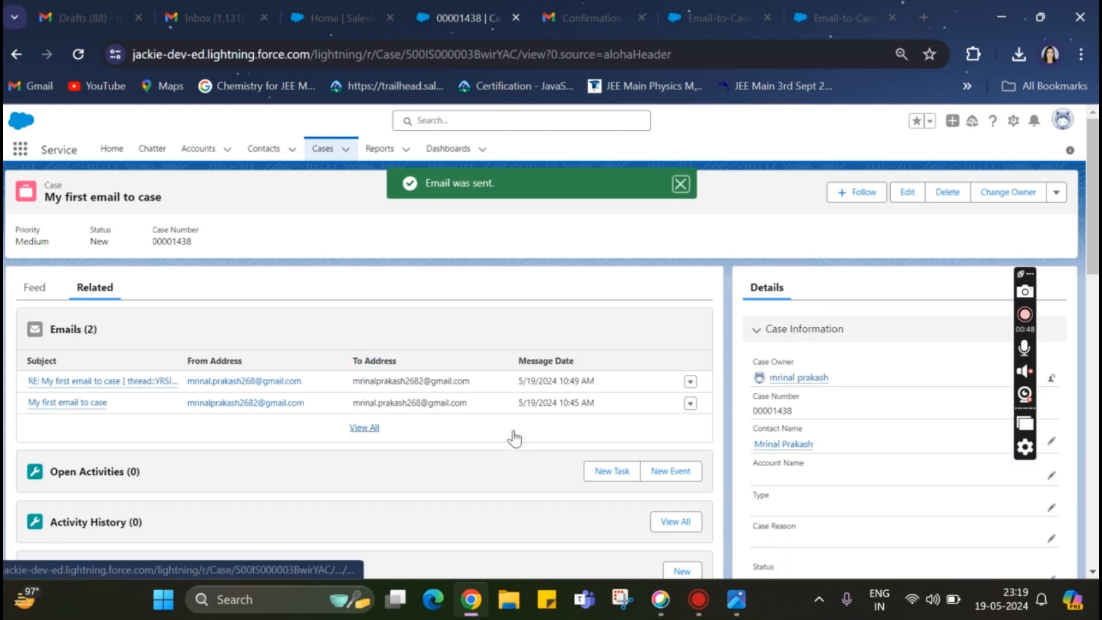
Go to the Email-to-Case Settings and examine the options for inserting an email threading token in the subject and body
{"action": "left_click", "coordinate": [114, 383]}
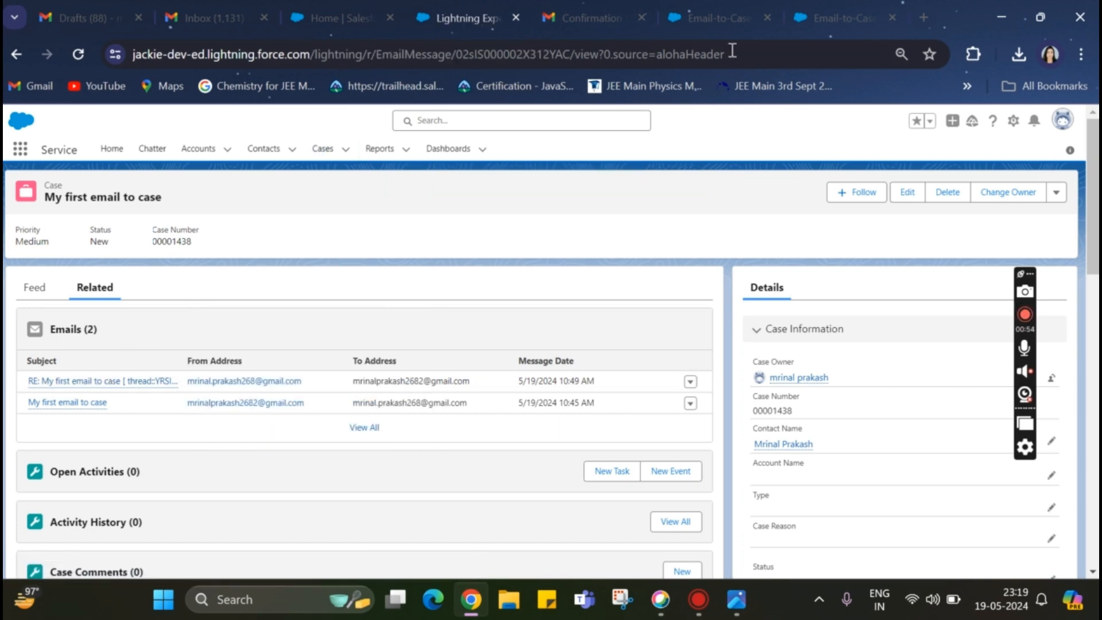
{"action": "left_click", "coordinate": [682, 36]}
{"action": "scroll", "coordinate": [491, 330], "scroll_direction": "up", "scroll_amount": 2}
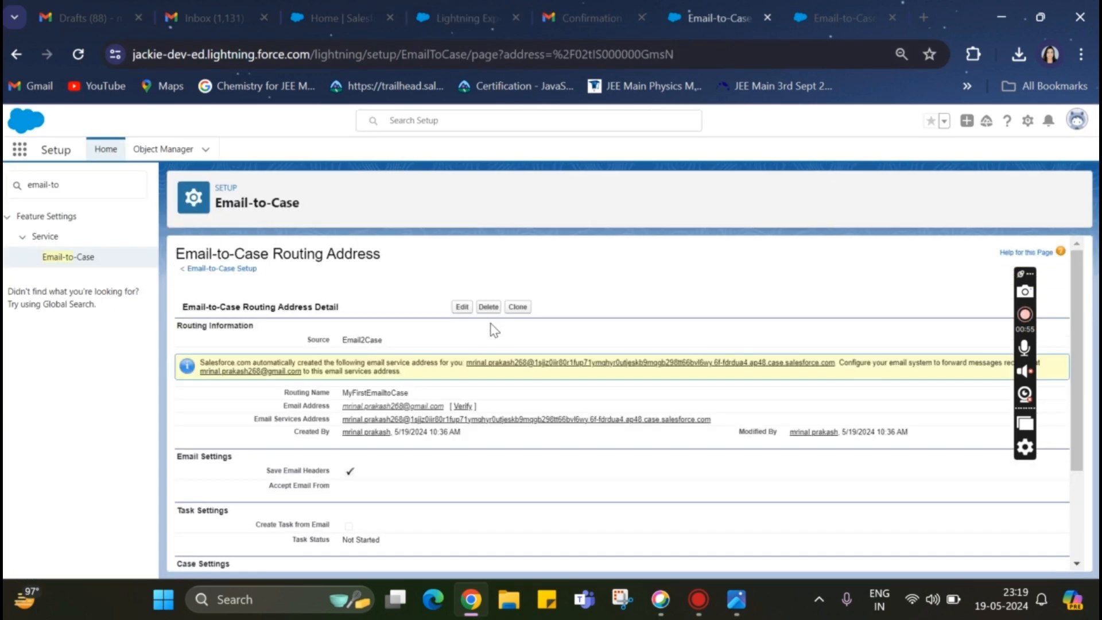
{"action": "left_click", "coordinate": [219, 270]}
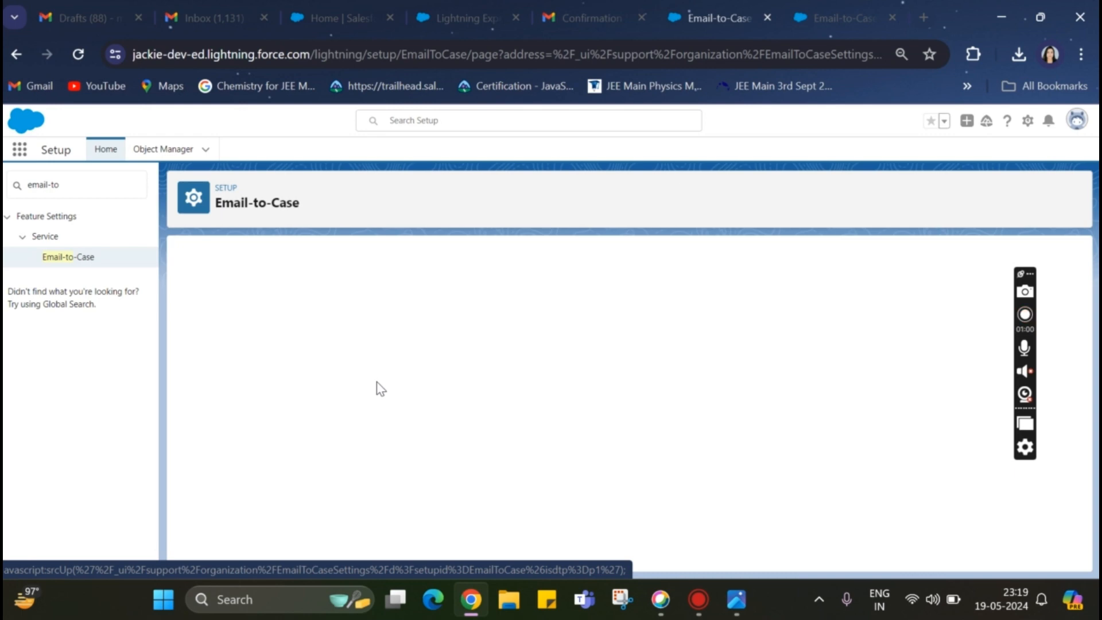
{"action": "scroll", "coordinate": [376, 385], "scroll_direction": "down", "scroll_amount": 5}
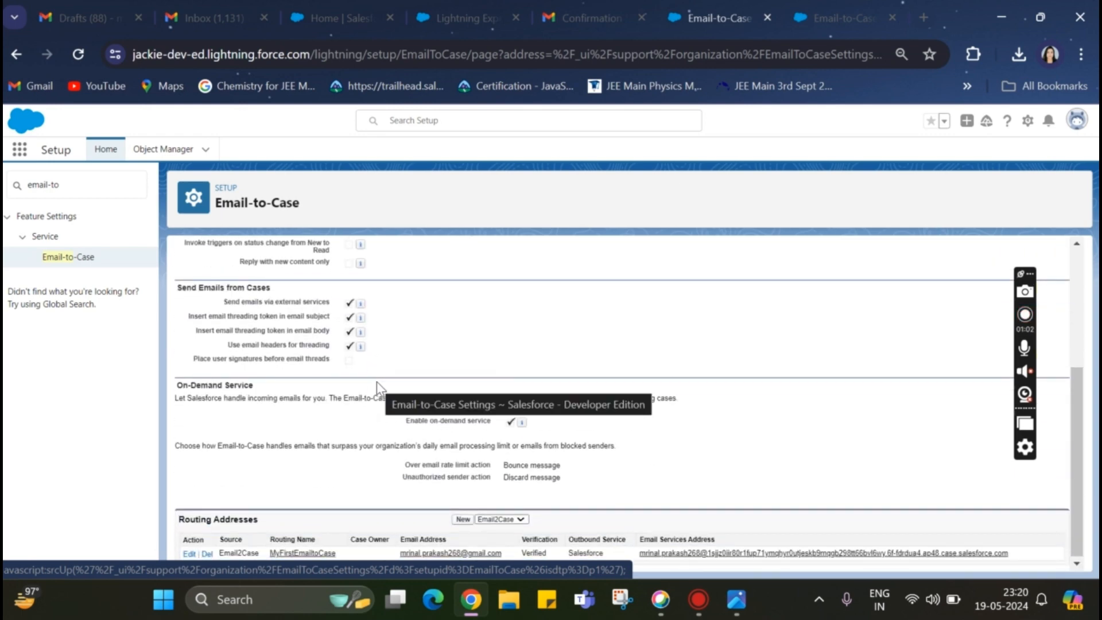
{"action": "left_click_drag", "start_coordinate": [188, 325], "coordinate": [333, 326]}
{"action": "left_click_drag", "start_coordinate": [196, 330], "coordinate": [332, 331]}
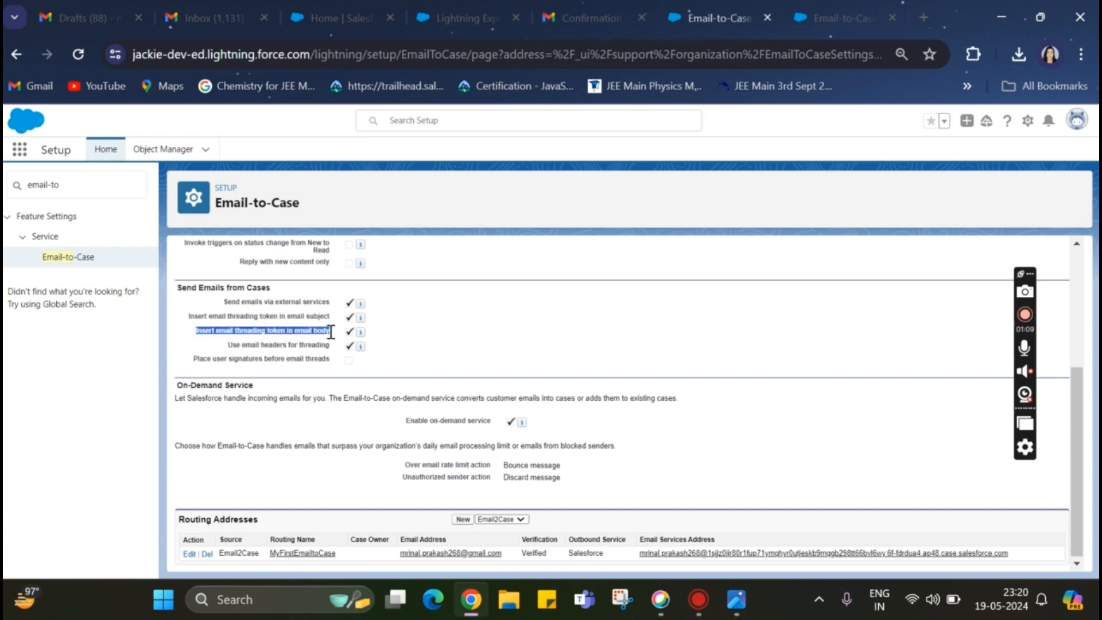
Return to the "My first email to case" case and check its feed and related emails for the sent reply
{"action": "left_click", "coordinate": [346, 14]}
{"action": "left_click", "coordinate": [451, 15]}
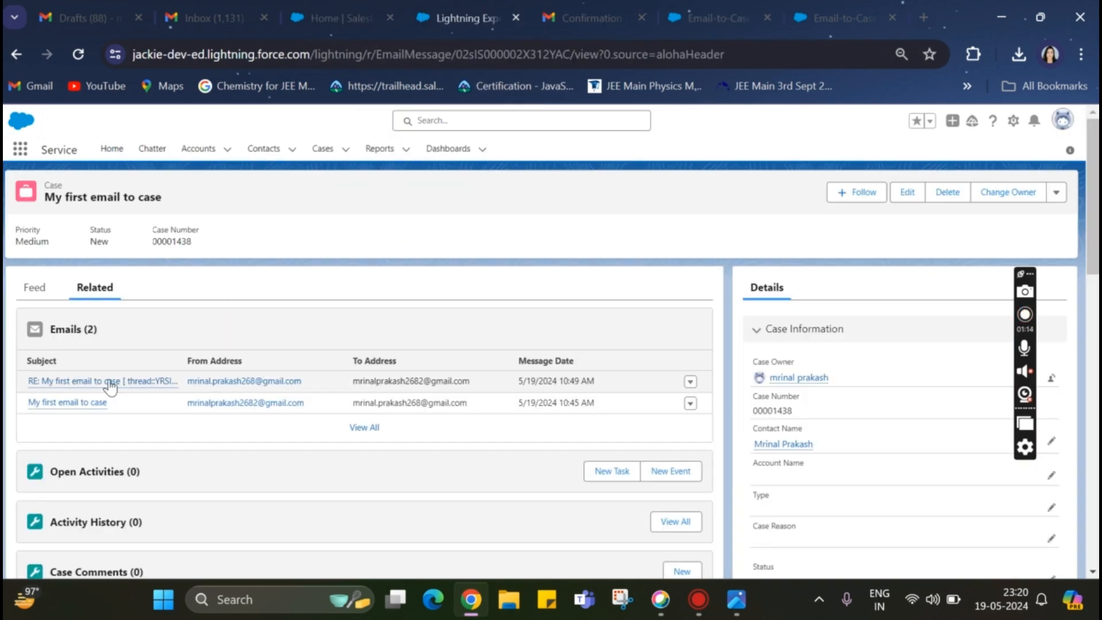
{"action": "mouse_move", "coordinate": [121, 386]}
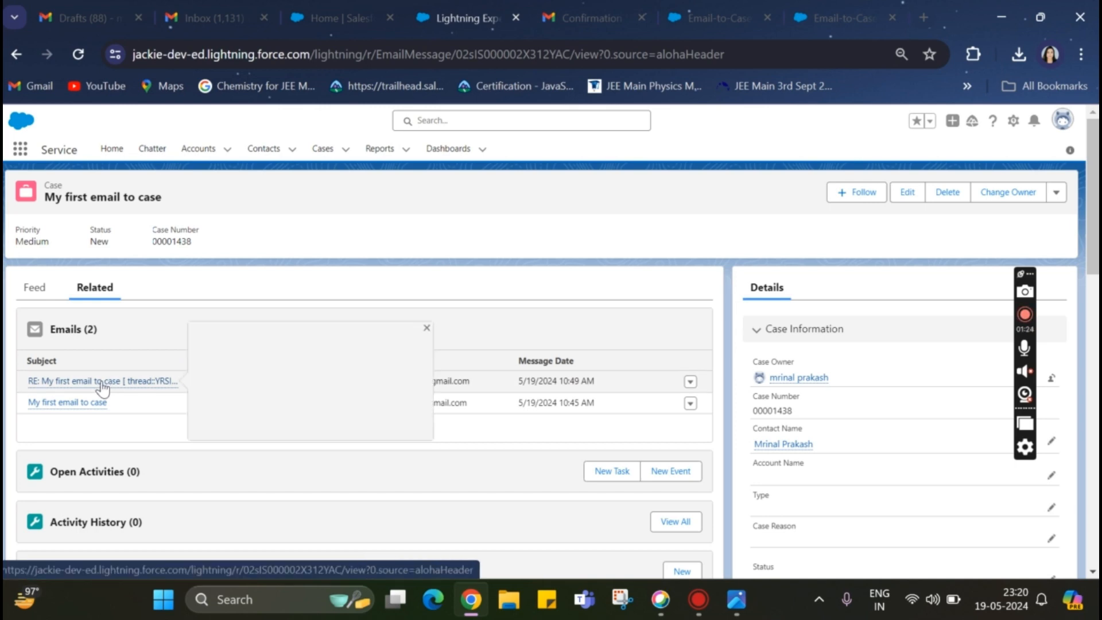
{"action": "left_click", "coordinate": [37, 291]}
{"action": "scroll", "coordinate": [149, 408], "scroll_direction": "down", "scroll_amount": 6}
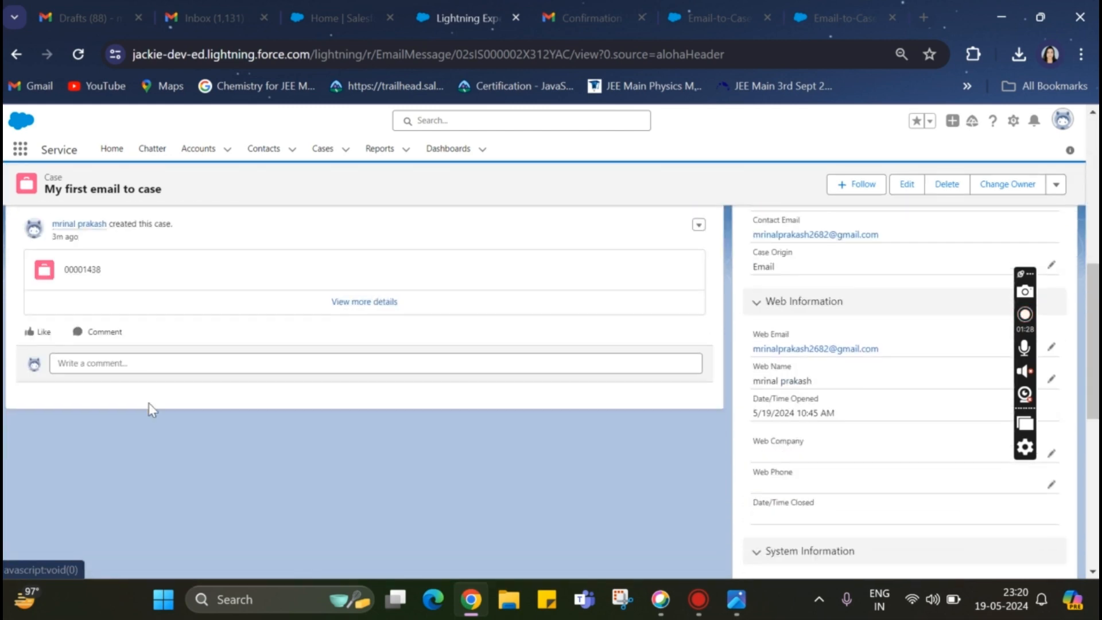
{"action": "scroll", "coordinate": [150, 409], "scroll_direction": "up", "scroll_amount": 6}
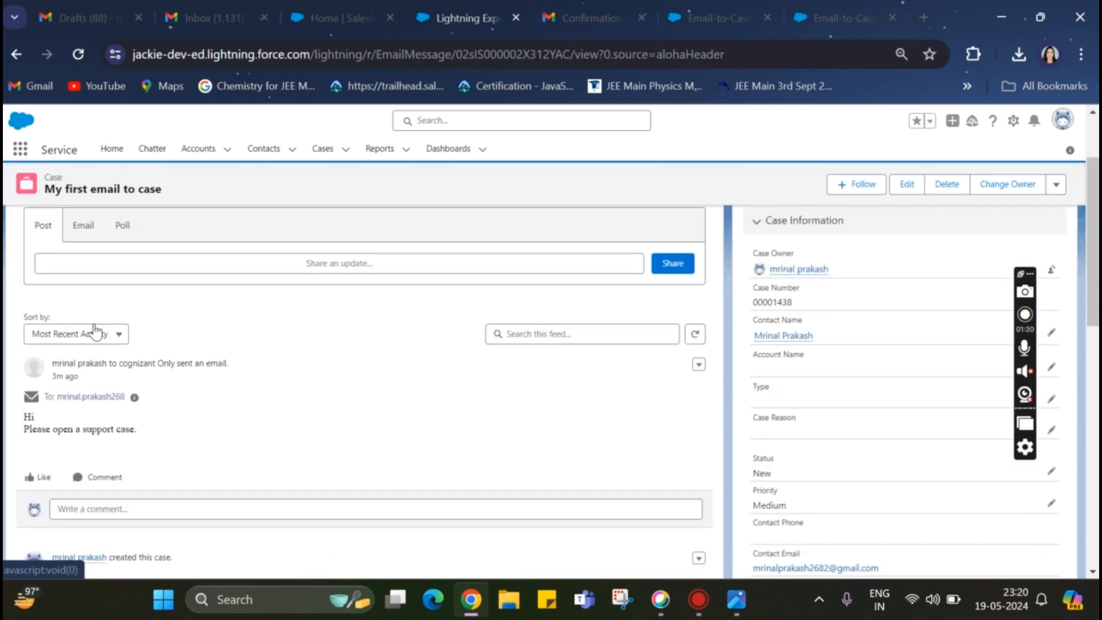
{"action": "scroll", "coordinate": [179, 322], "scroll_direction": "up", "scroll_amount": 2}
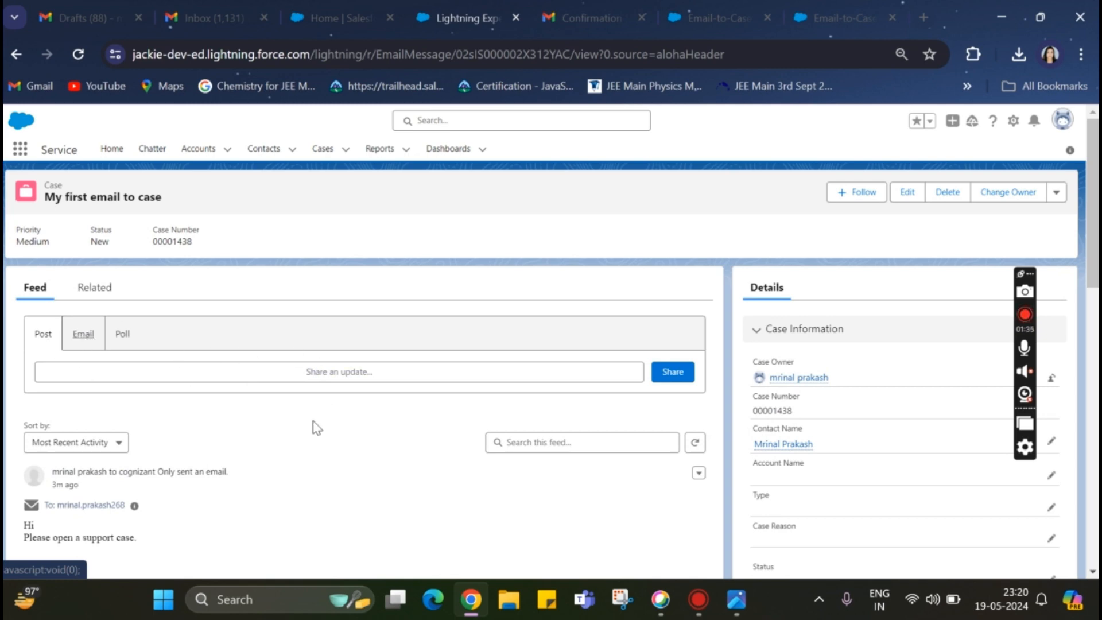
{"action": "left_click", "coordinate": [94, 287]}
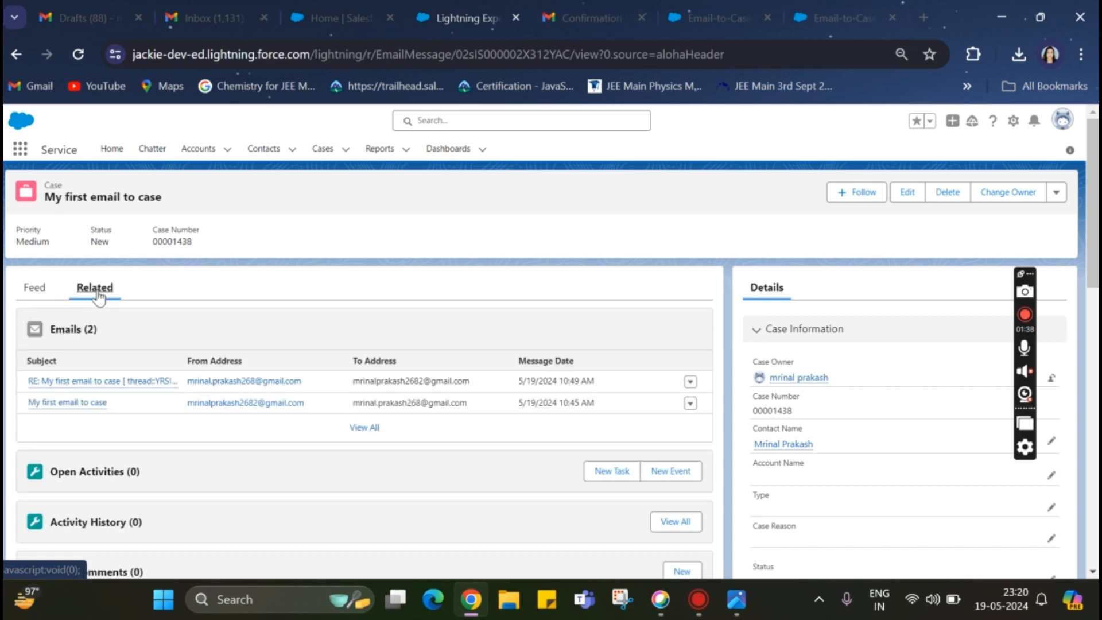
{"action": "mouse_move", "coordinate": [120, 392]}
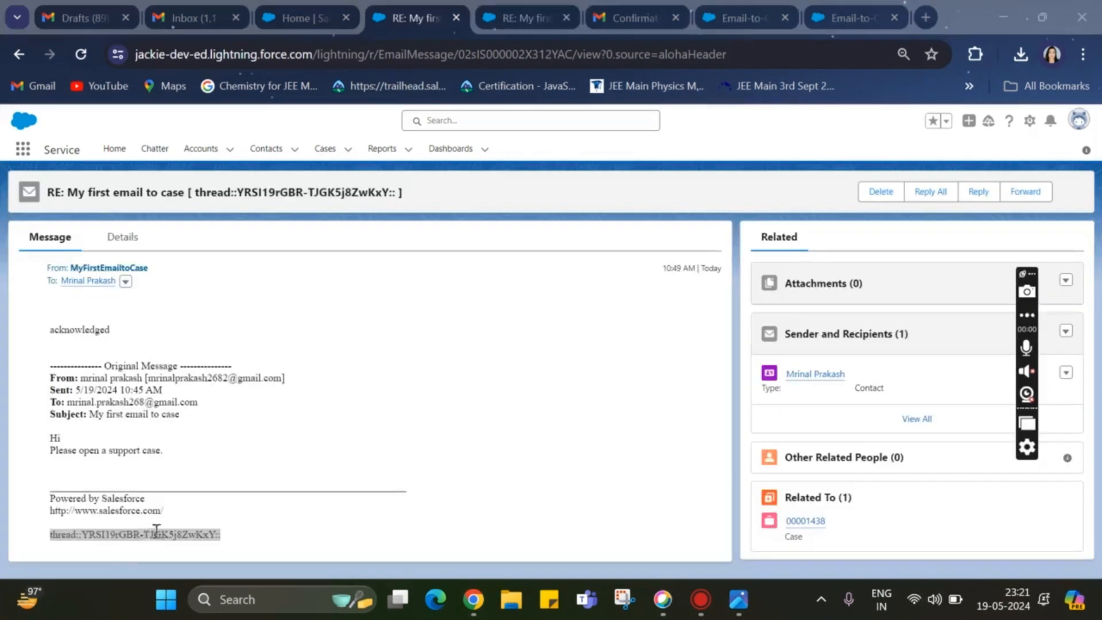
Copy the threading token from the reply email into the body of the "same issue" Gmail draft and add "Re open the" below it
{"action": "triple_click", "coordinate": [156, 531]}
{"action": "key", "text": "ctrl+c"}
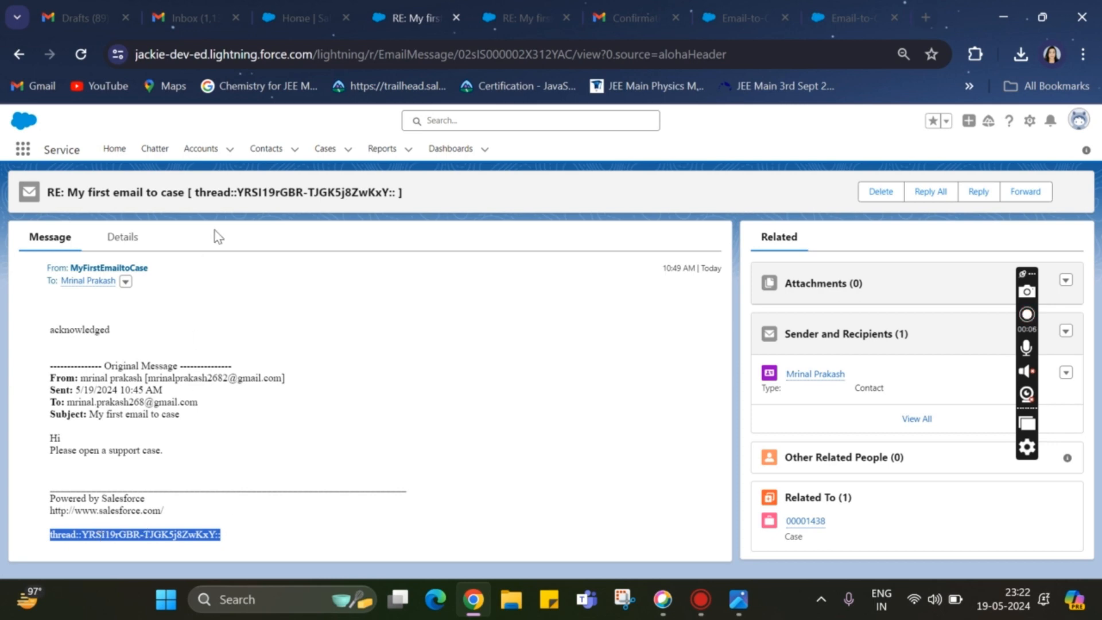
{"action": "left_click", "coordinate": [174, 8]}
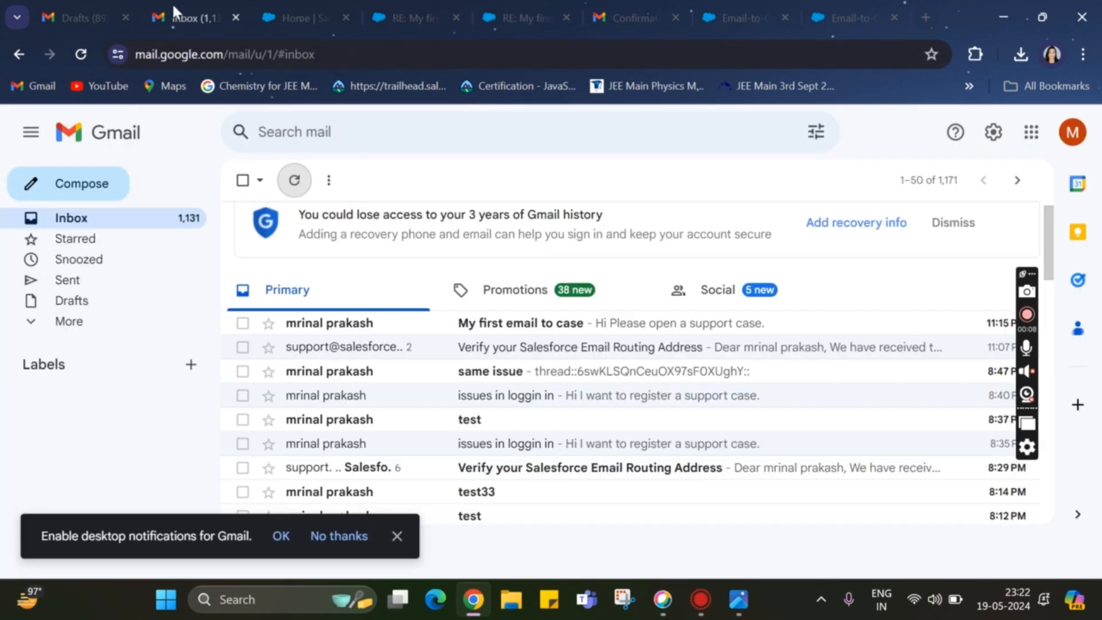
{"action": "left_click", "coordinate": [95, 17]}
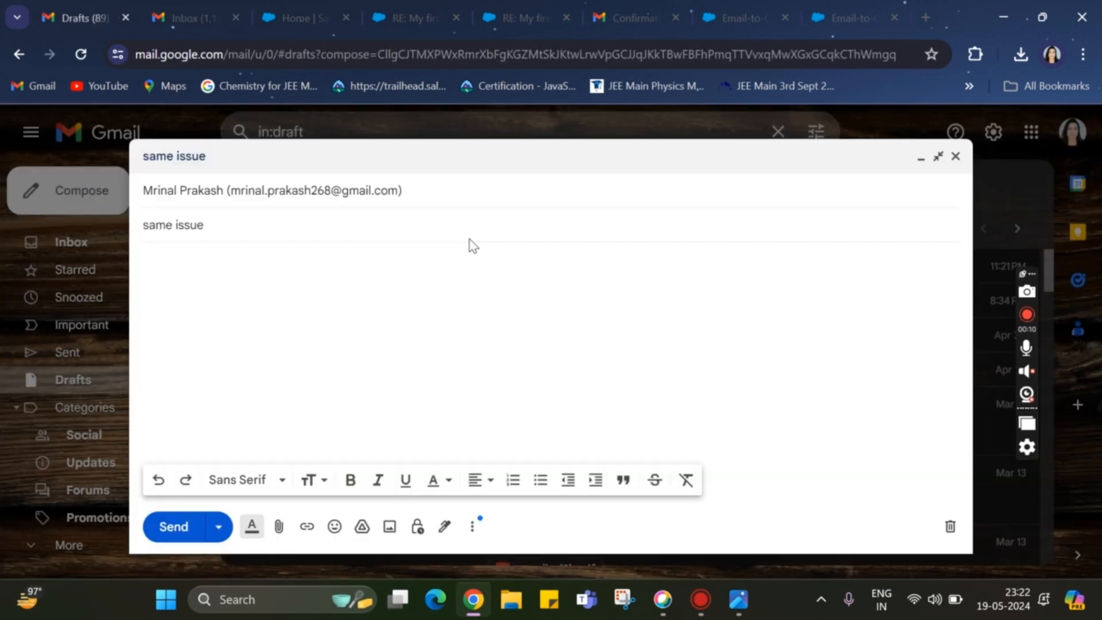
{"action": "left_click", "coordinate": [191, 278]}
{"action": "key", "text": "ctrl+v"}
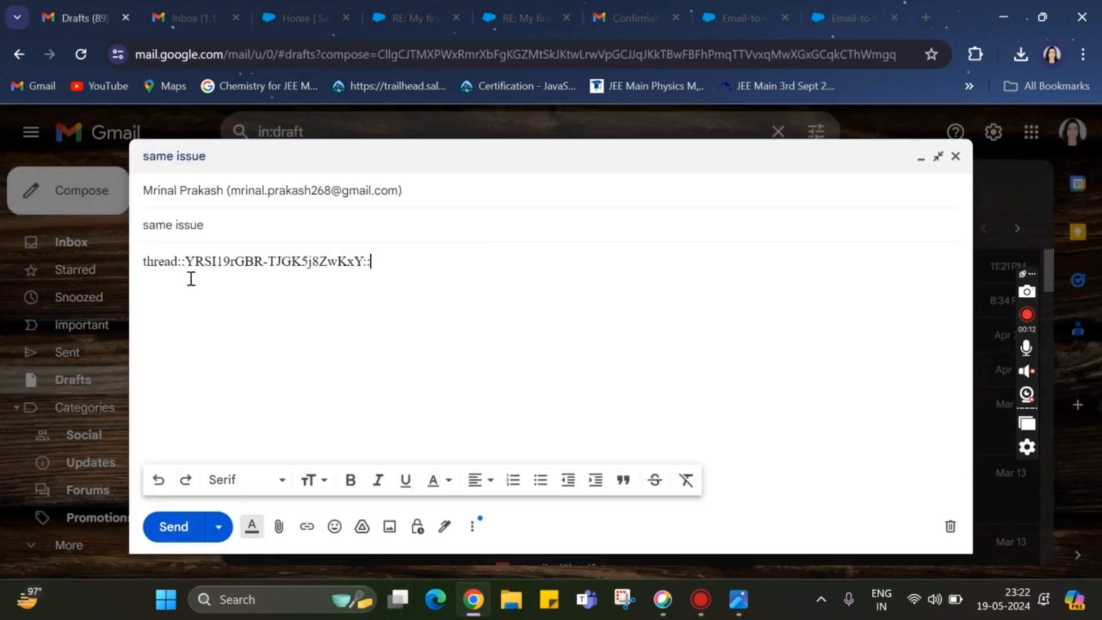
{"action": "type", "text": "Re open the cs"}
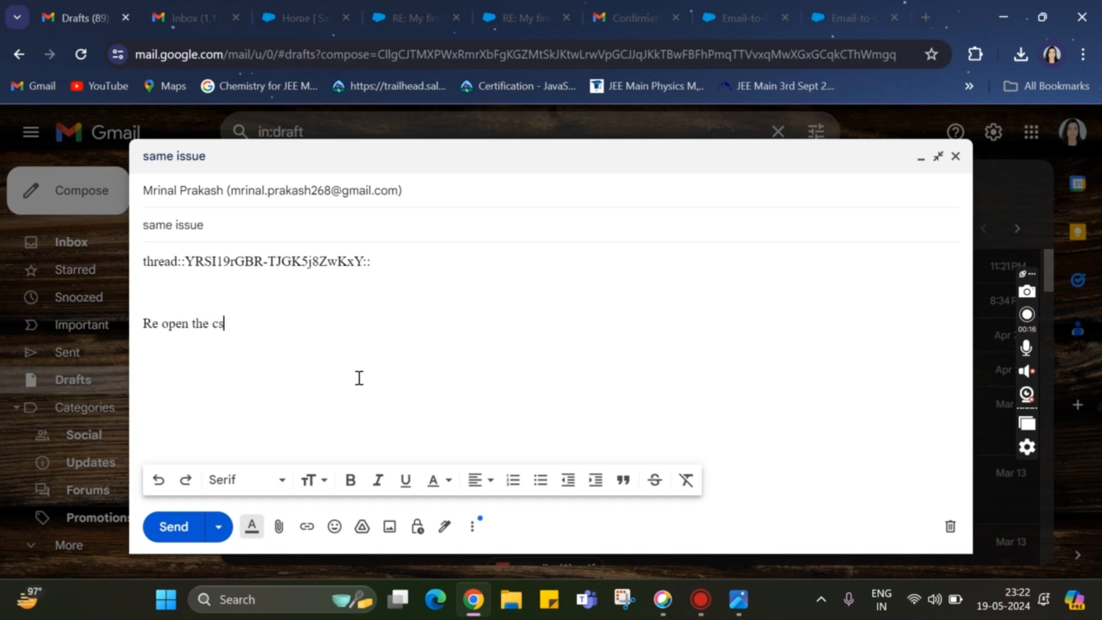